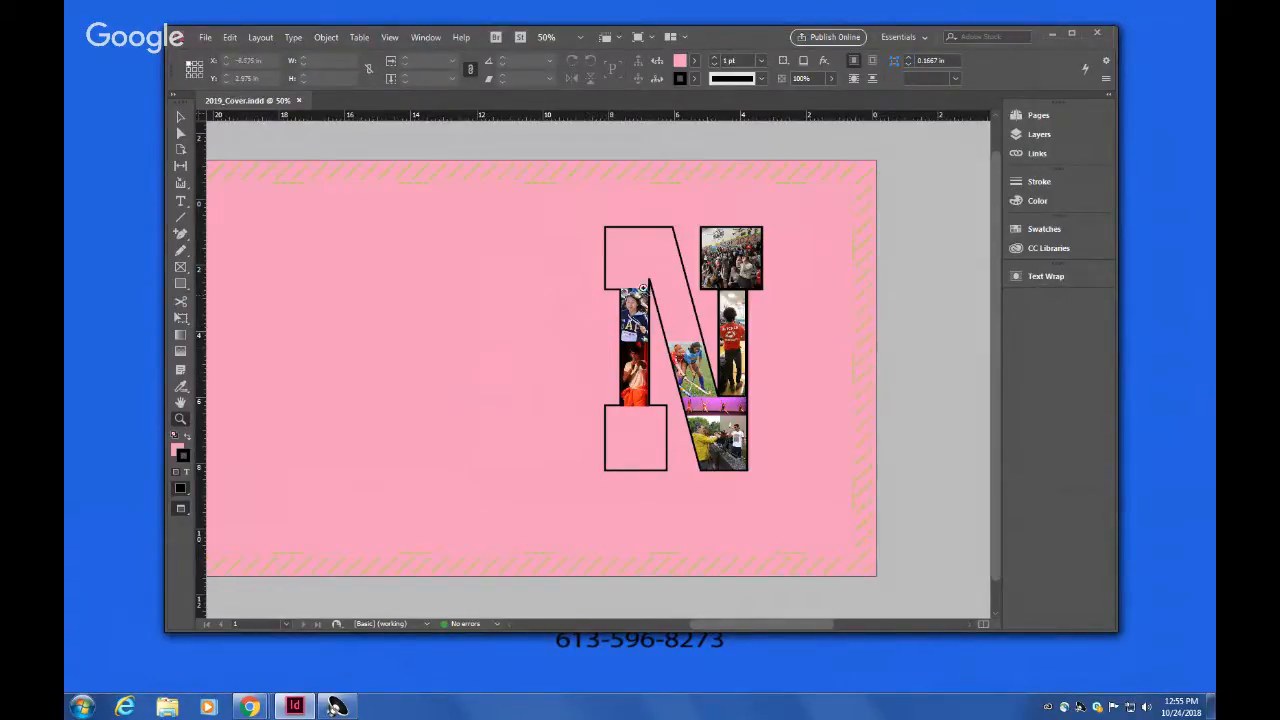
Step: Inspect the photos filling the letter N on the cover, from the field hockey photo to the letter's lower edge
{"action": "left_click_drag", "start_coordinate": [646, 288], "coordinate": [834, 449]}
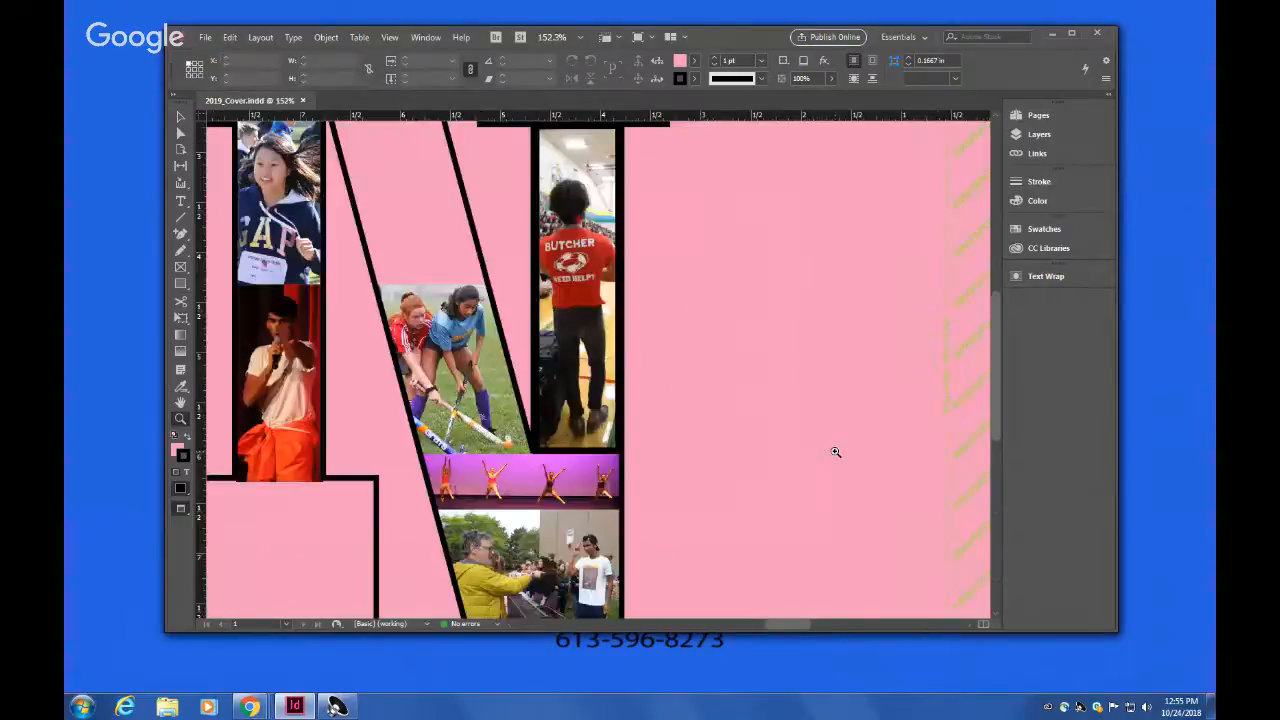
{"action": "left_click", "coordinate": [181, 118]}
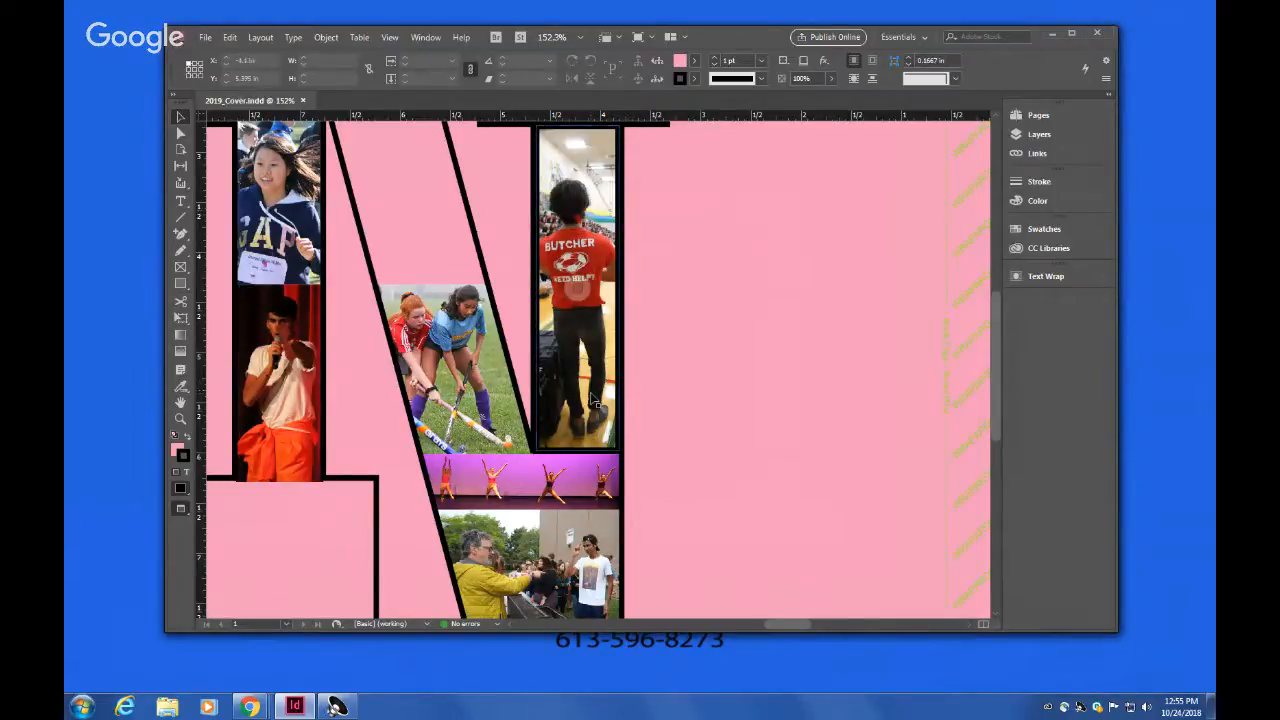
{"action": "left_click", "coordinate": [490, 415]}
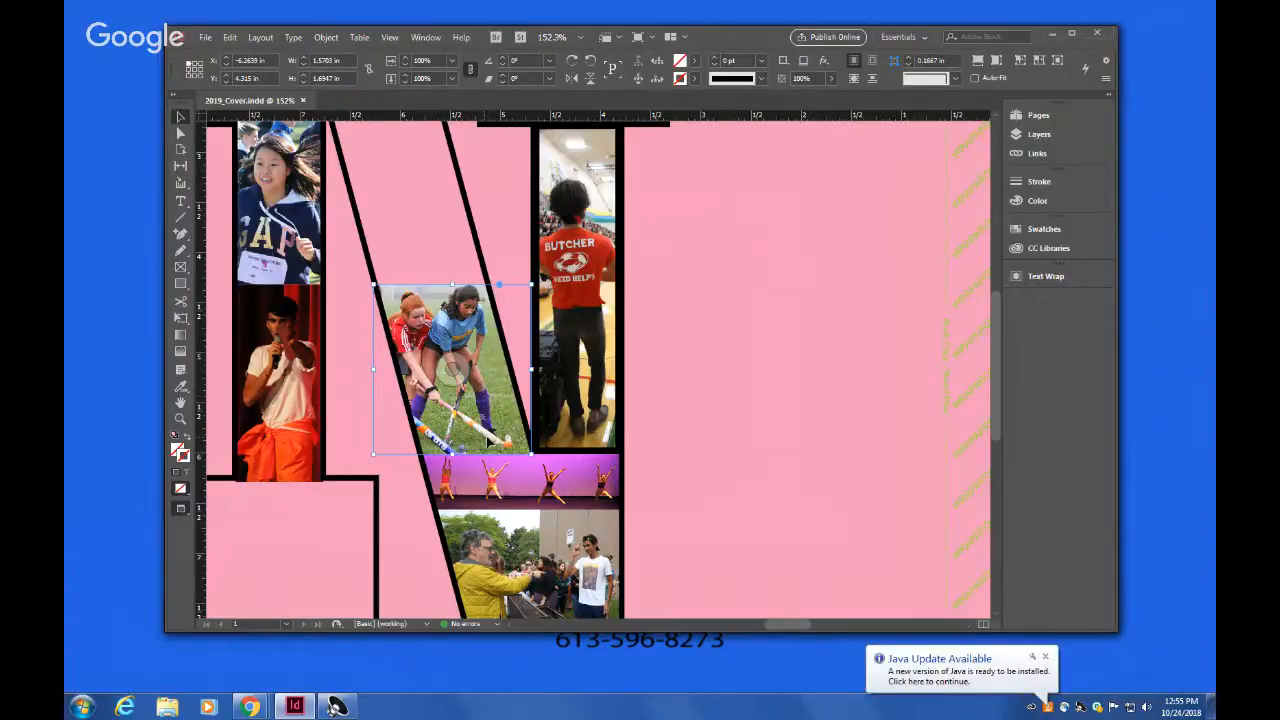
{"action": "scroll", "coordinate": [682, 435], "scroll_direction": "down", "scroll_amount": 5}
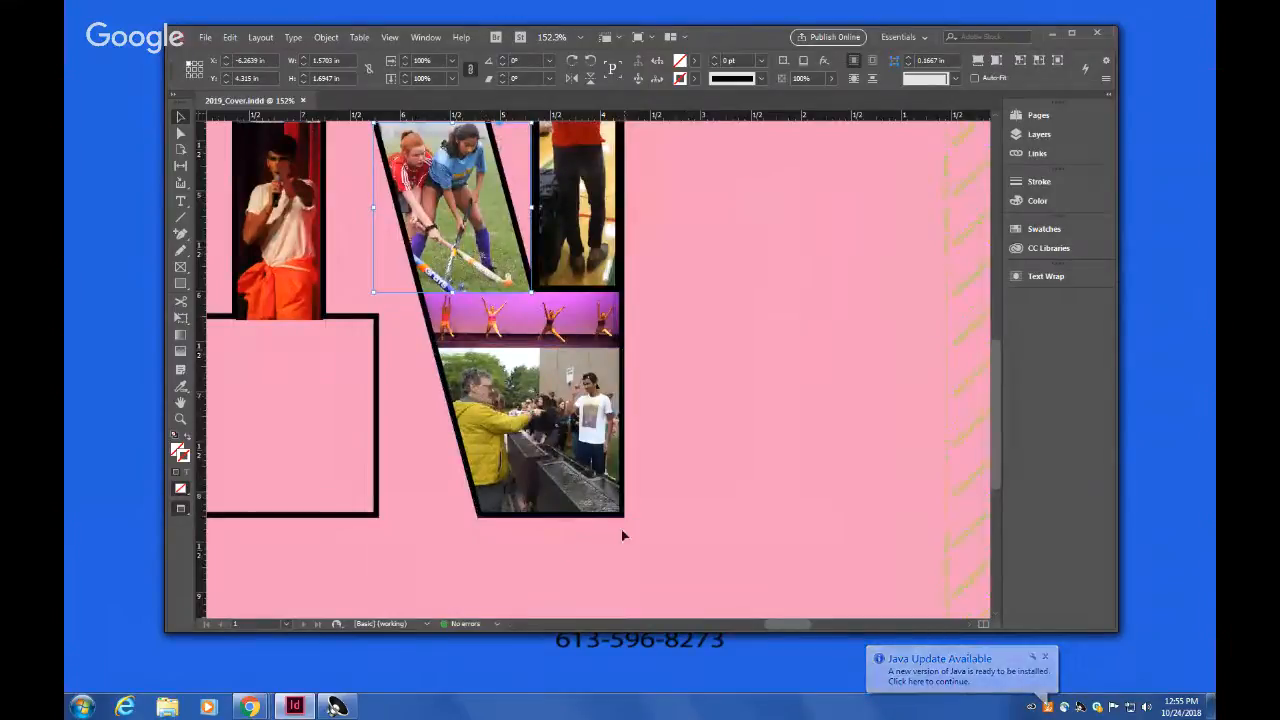
{"action": "scroll", "coordinate": [627, 521], "scroll_direction": "up", "scroll_amount": 5}
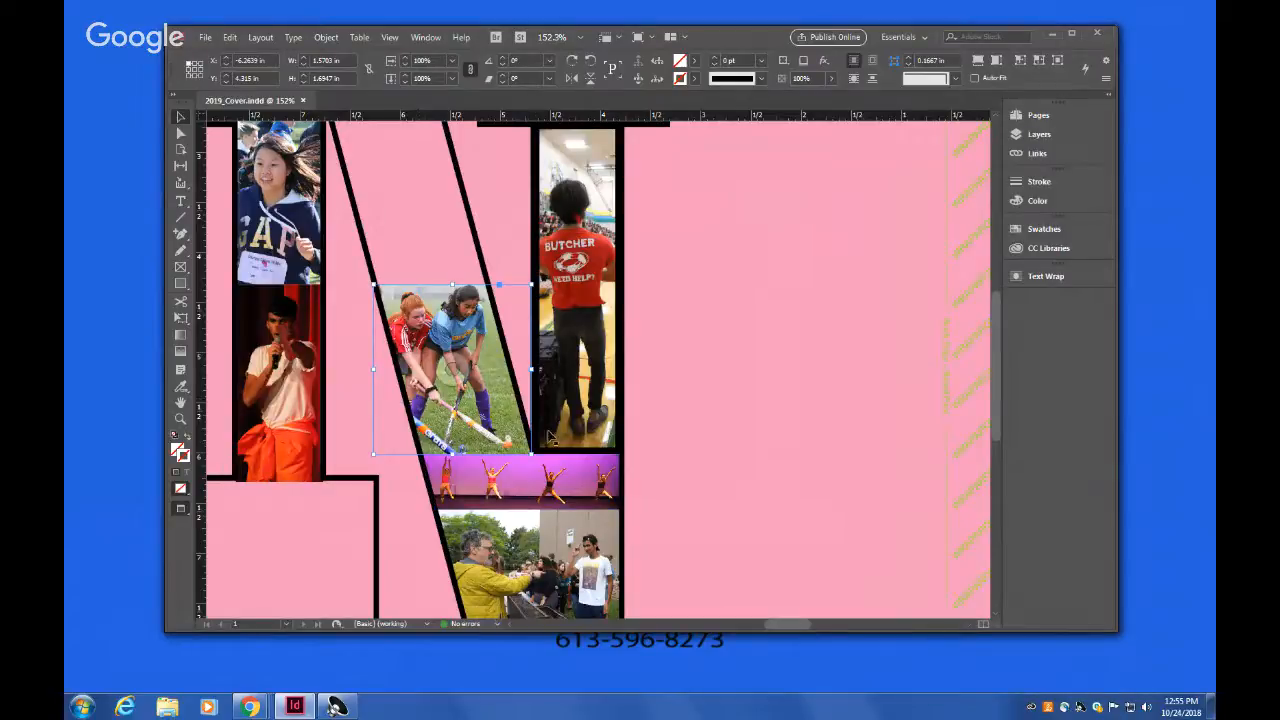
Step: Open a new document from the WALLFLOWER_TEMPLATE_BLANK_2018 template in the 2.WALLFLOWER folder
{"action": "left_click", "coordinate": [207, 38]}
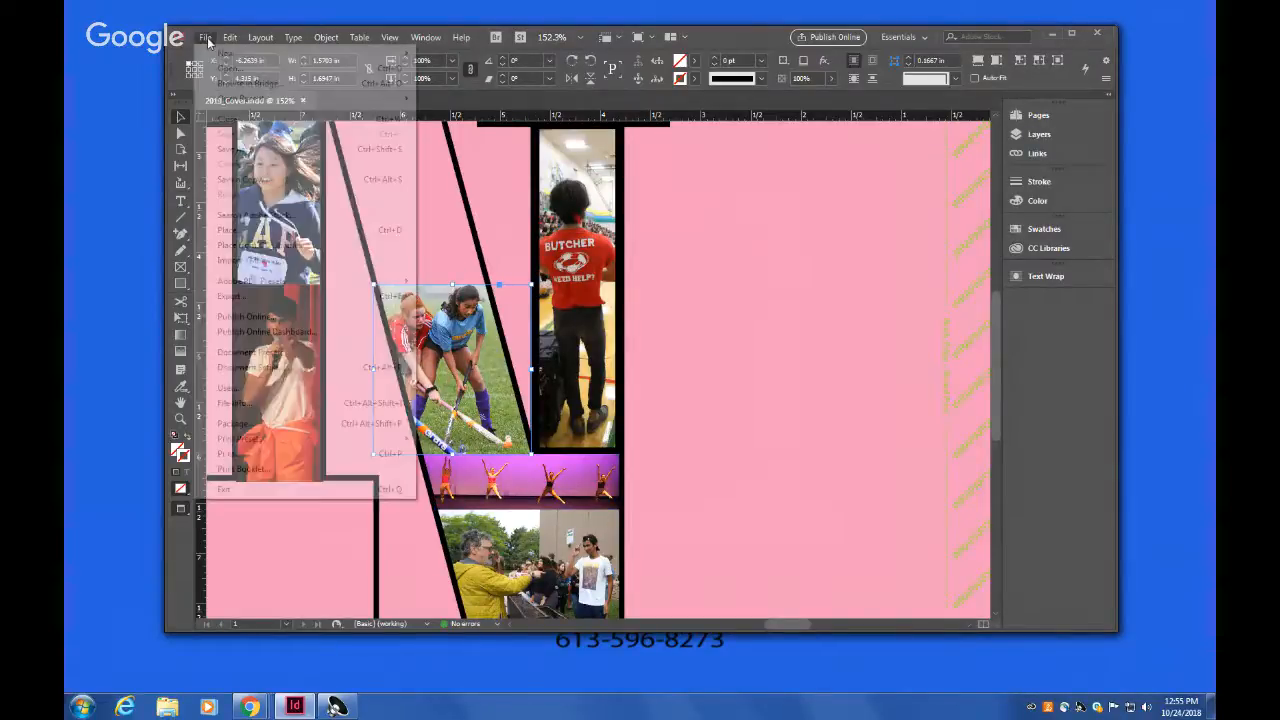
{"action": "left_click", "coordinate": [224, 69]}
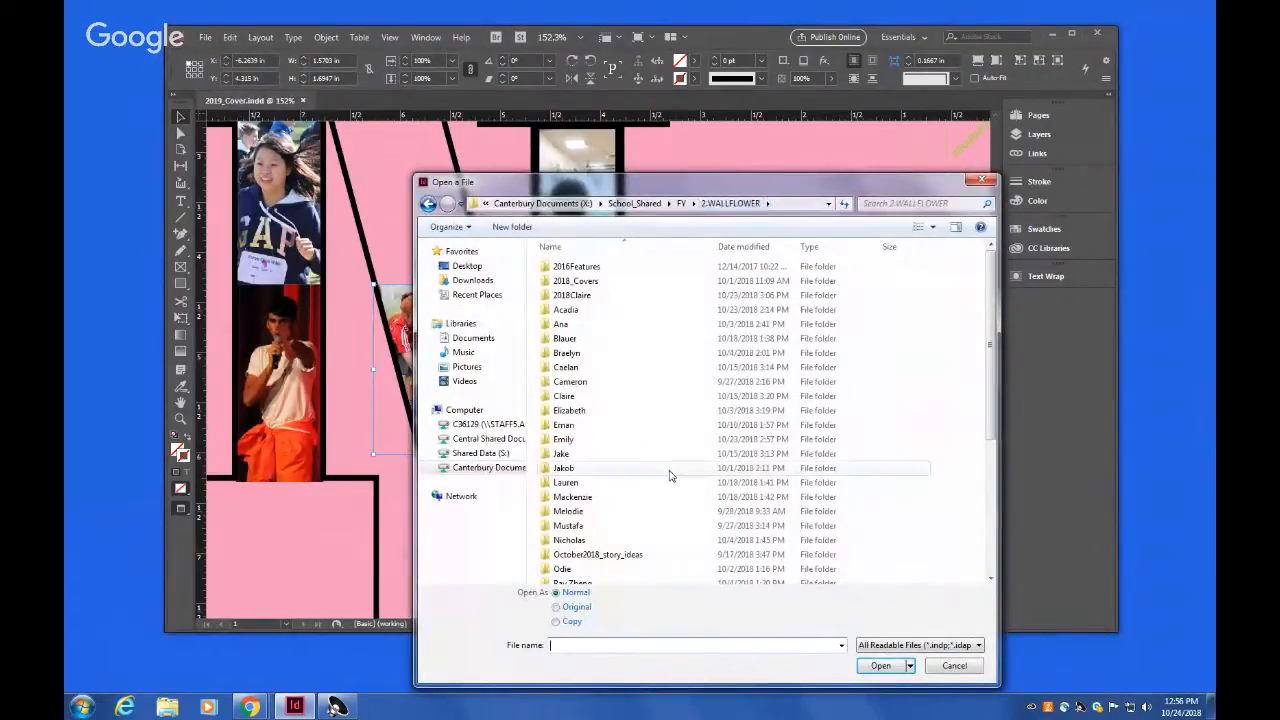
{"action": "scroll", "coordinate": [670, 477], "scroll_direction": "down", "scroll_amount": 5}
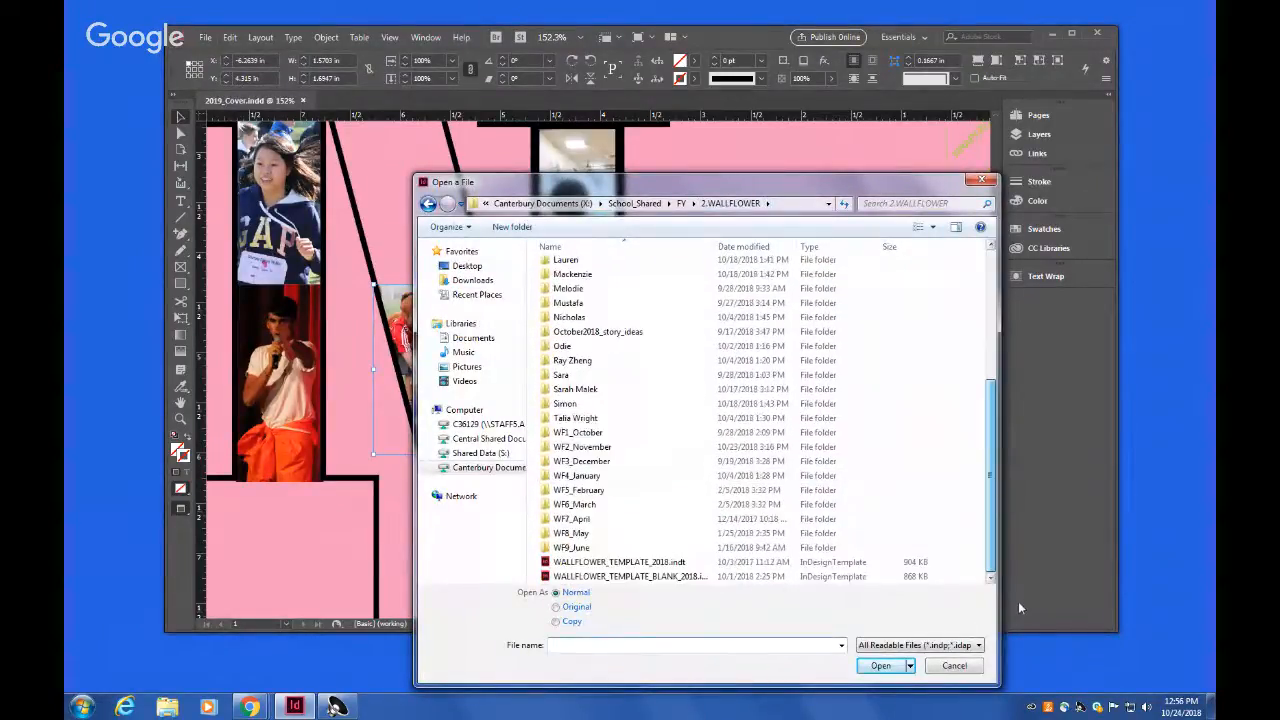
{"action": "double_click", "coordinate": [632, 577]}
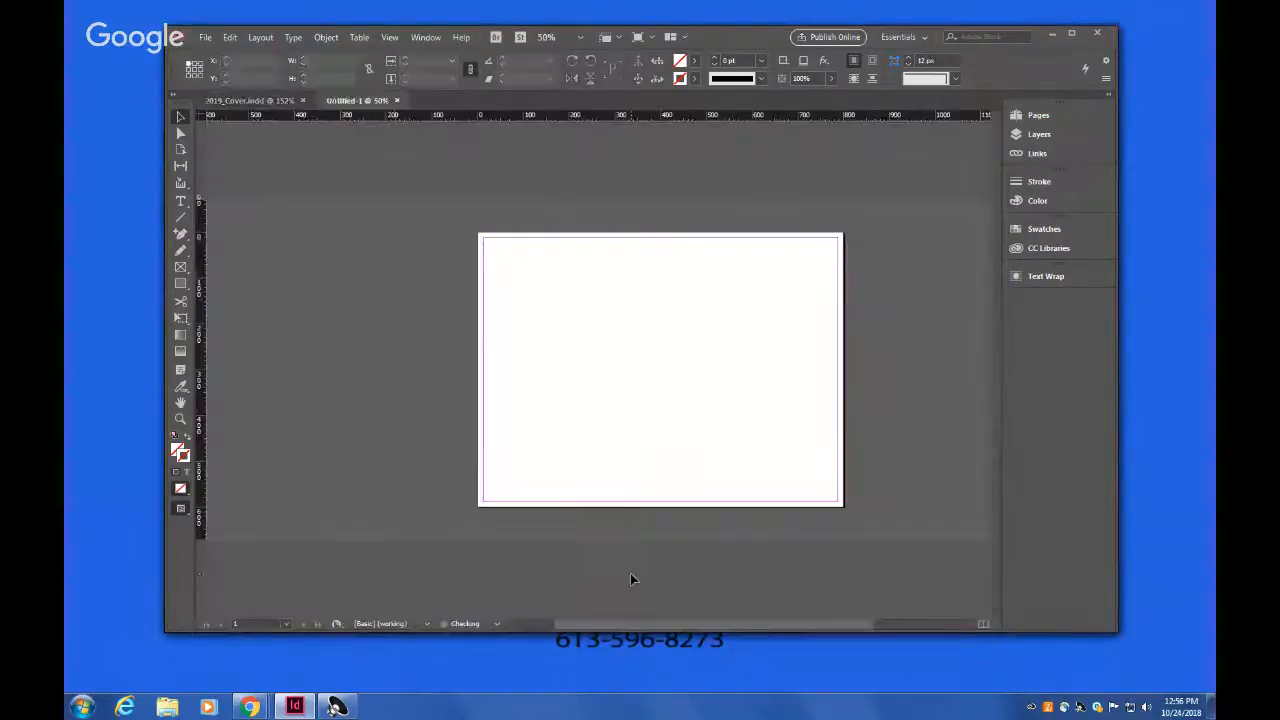
Step: Draw an empty rectangular picture frame about 304 px wide and 640 px high, extending past the page's left, top and bottom edges
{"action": "left_click", "coordinate": [180, 268]}
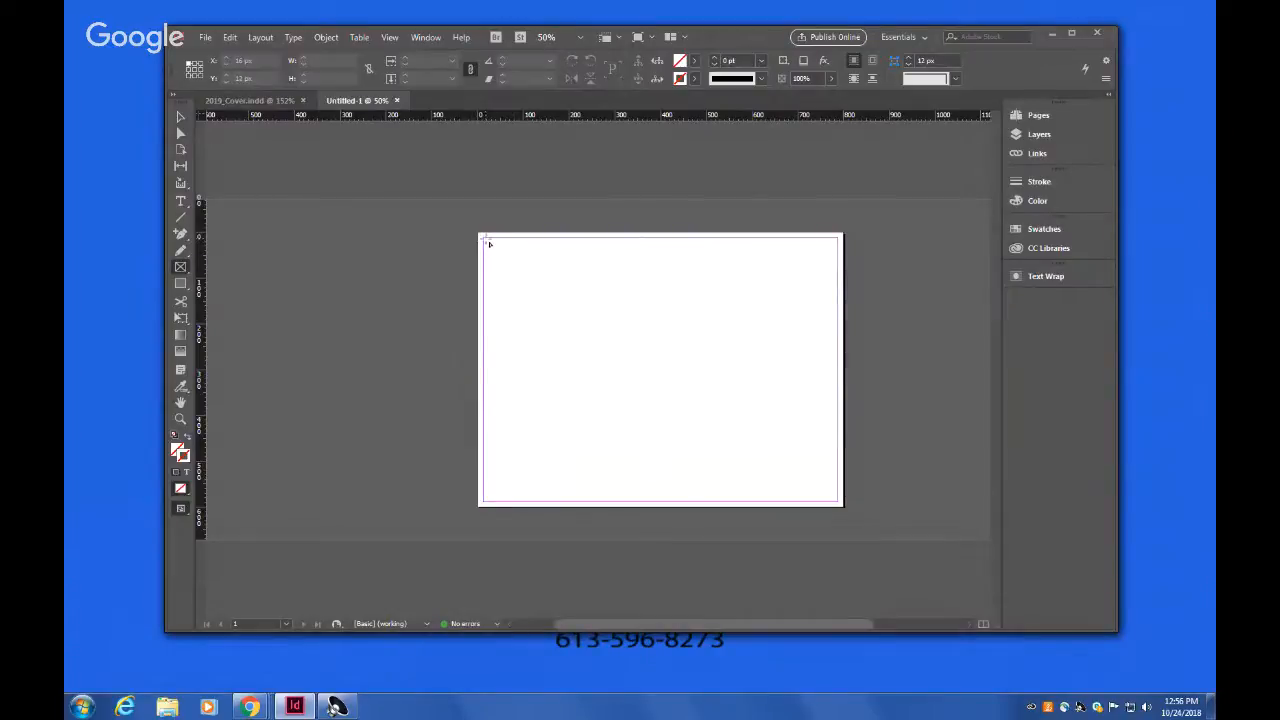
{"action": "left_click_drag", "start_coordinate": [486, 241], "coordinate": [584, 514]}
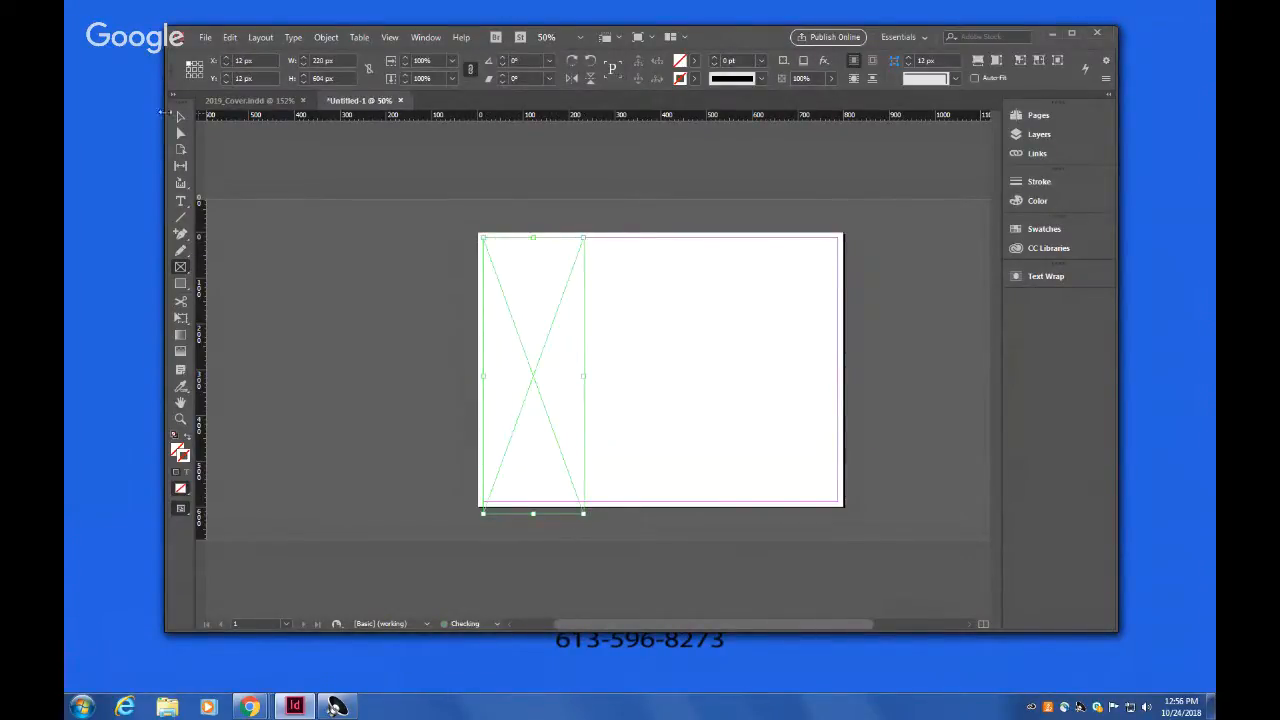
{"action": "left_click", "coordinate": [184, 117]}
{"action": "left_click_drag", "start_coordinate": [543, 369], "coordinate": [532, 357]}
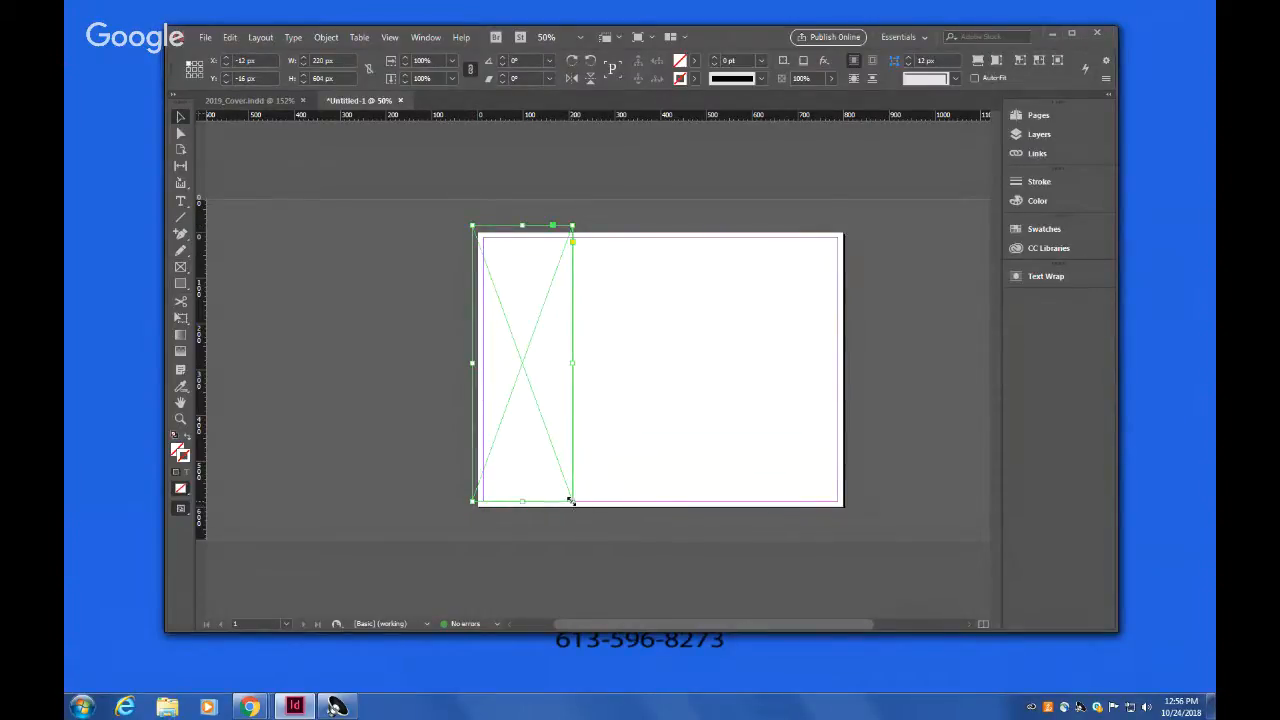
{"action": "left_click_drag", "start_coordinate": [571, 500], "coordinate": [611, 517]}
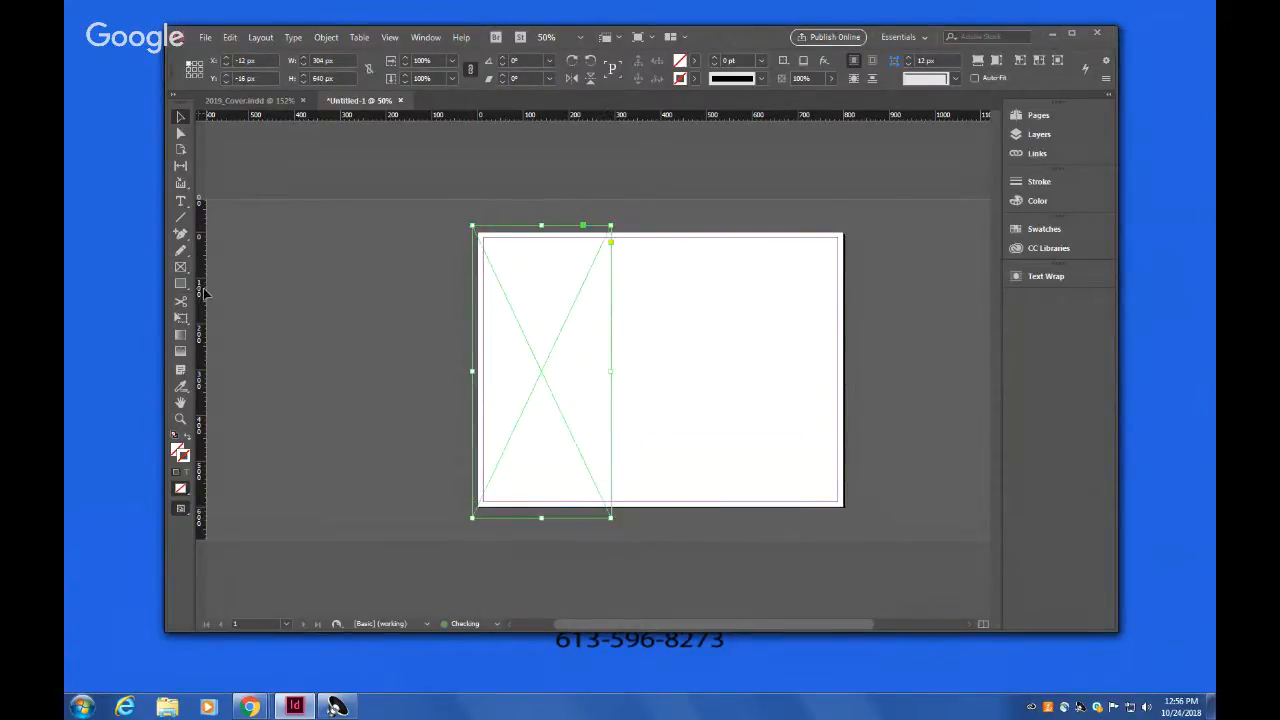
Step: Try to draw a text frame about 496 px wide on the page, to the right of the picture frame
{"action": "left_click", "coordinate": [181, 201]}
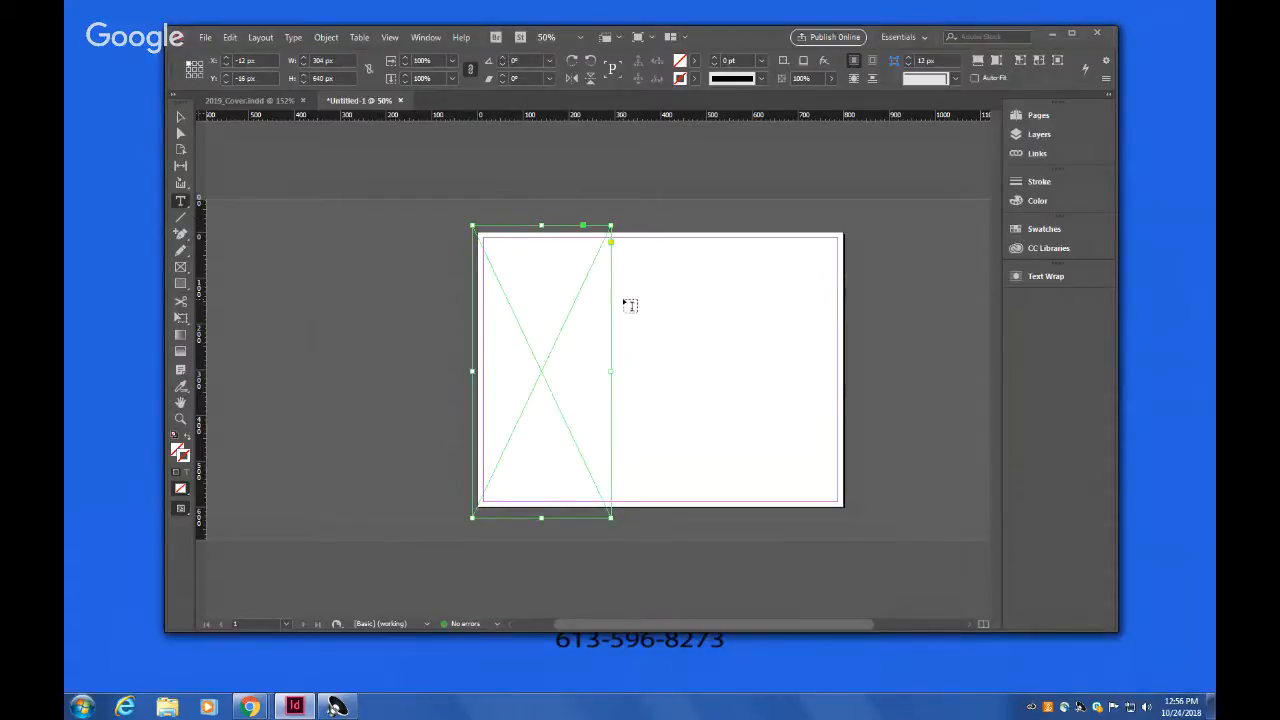
{"action": "left_click_drag", "start_coordinate": [612, 297], "coordinate": [851, 503]}
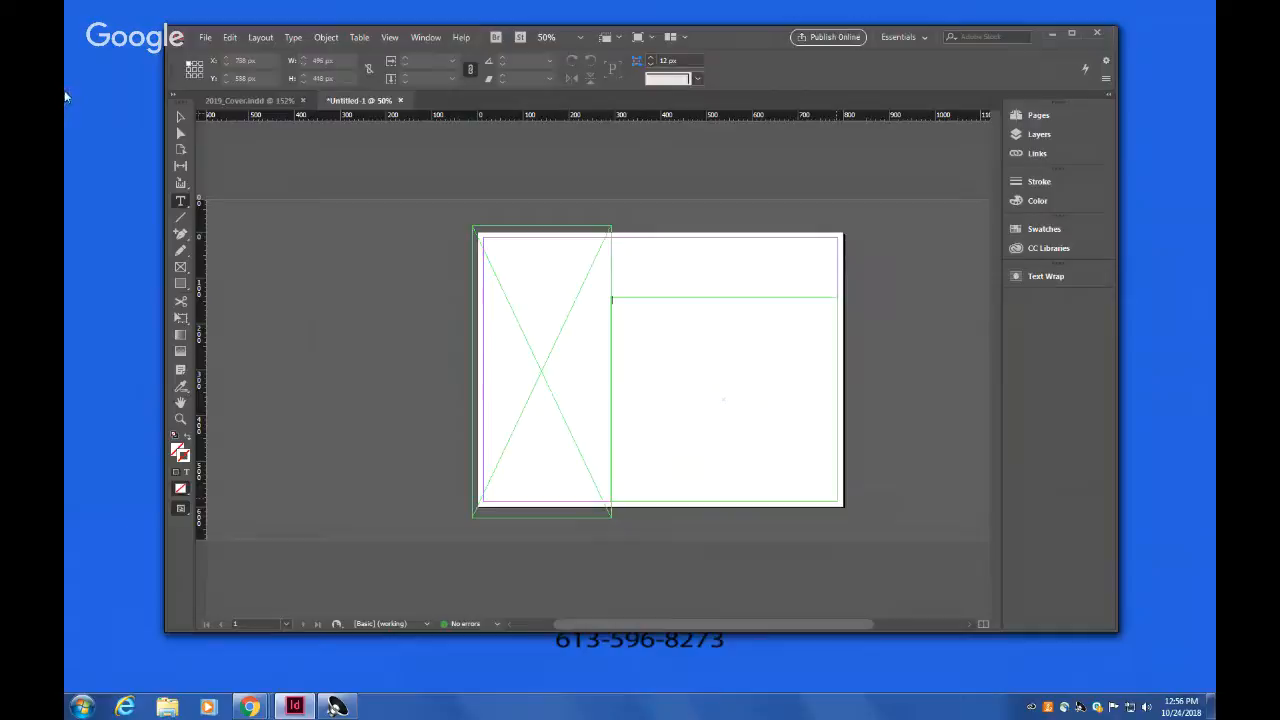
{"action": "left_click", "coordinate": [181, 118]}
{"action": "left_click", "coordinate": [700, 341]}
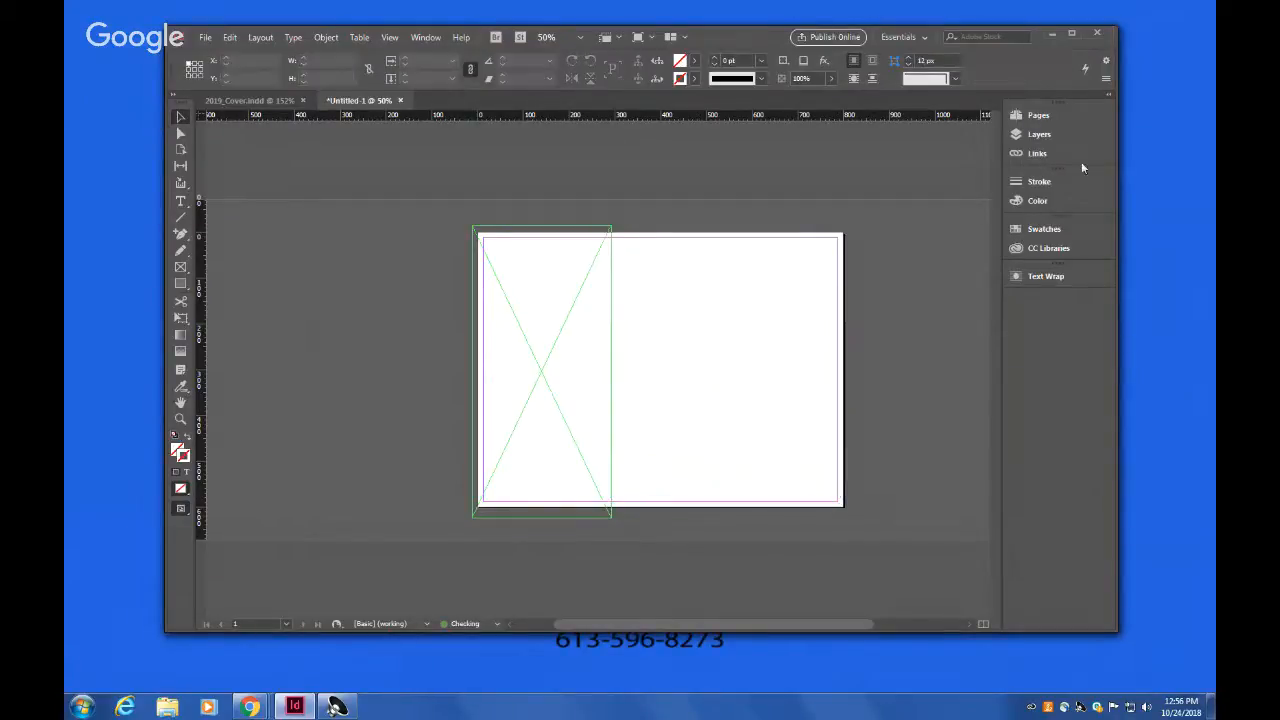
Step: Delete the picture frame on the Headlines & captions layer and redraw it on Layer 2 at about 306 × 634 px
{"action": "left_click", "coordinate": [1045, 136]}
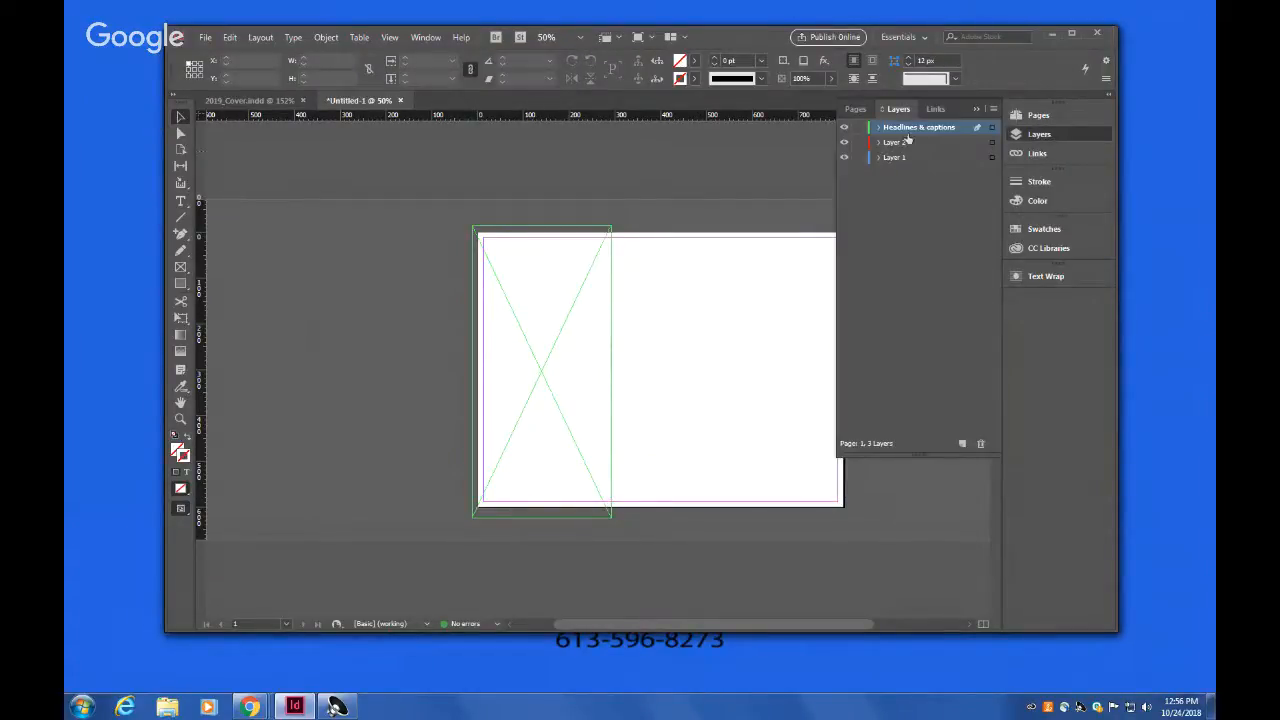
{"action": "left_click", "coordinate": [520, 318]}
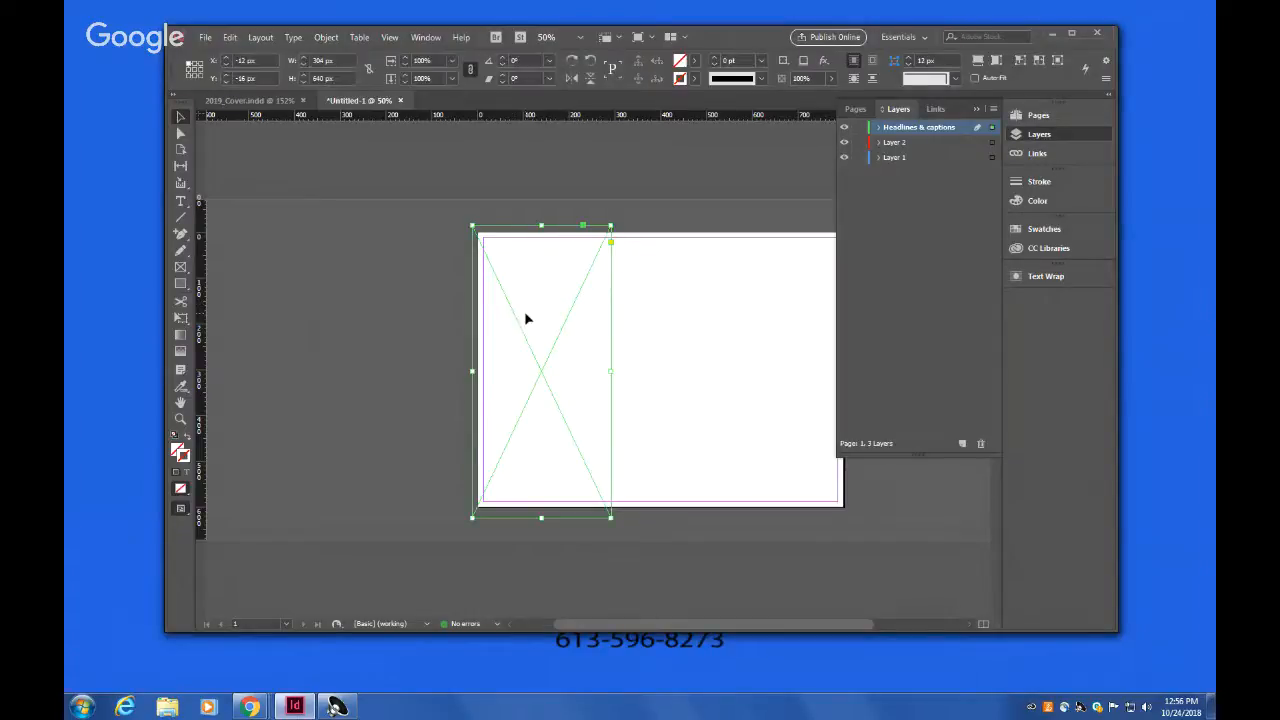
{"action": "key", "text": "Delete"}
{"action": "left_click", "coordinate": [895, 142]}
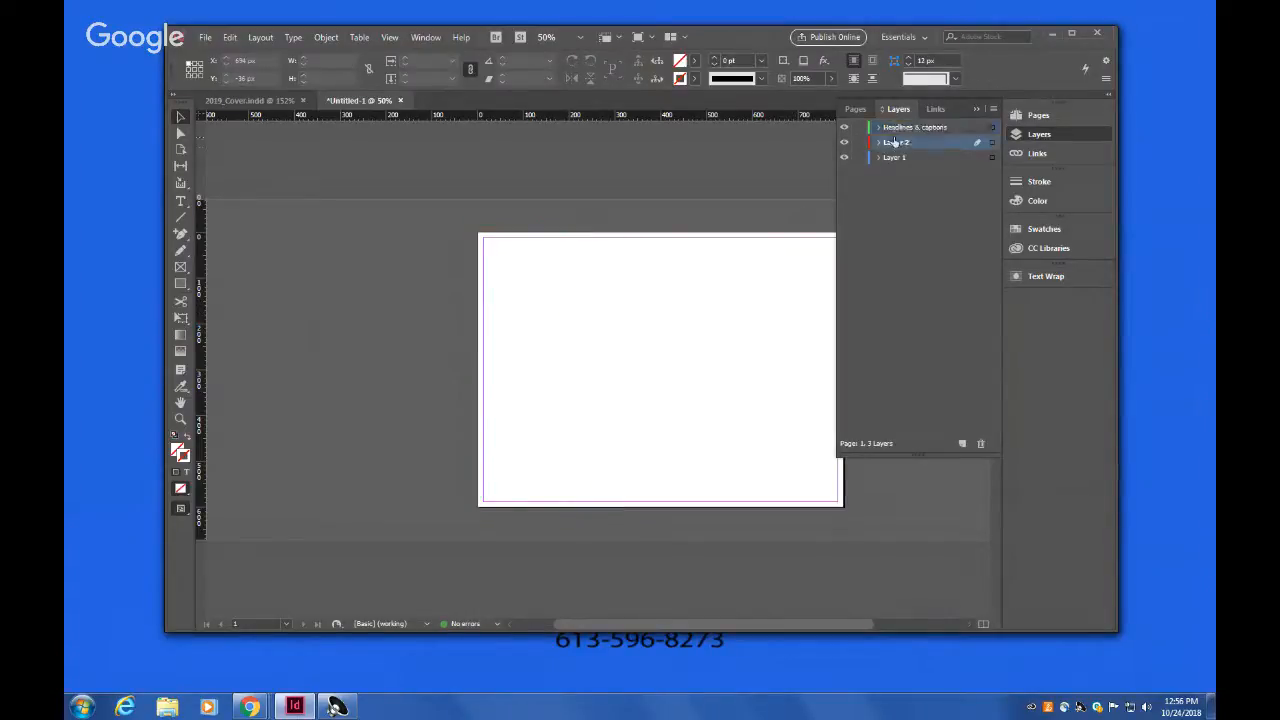
{"action": "left_click", "coordinate": [180, 266]}
{"action": "left_click_drag", "start_coordinate": [465, 224], "coordinate": [604, 513]}
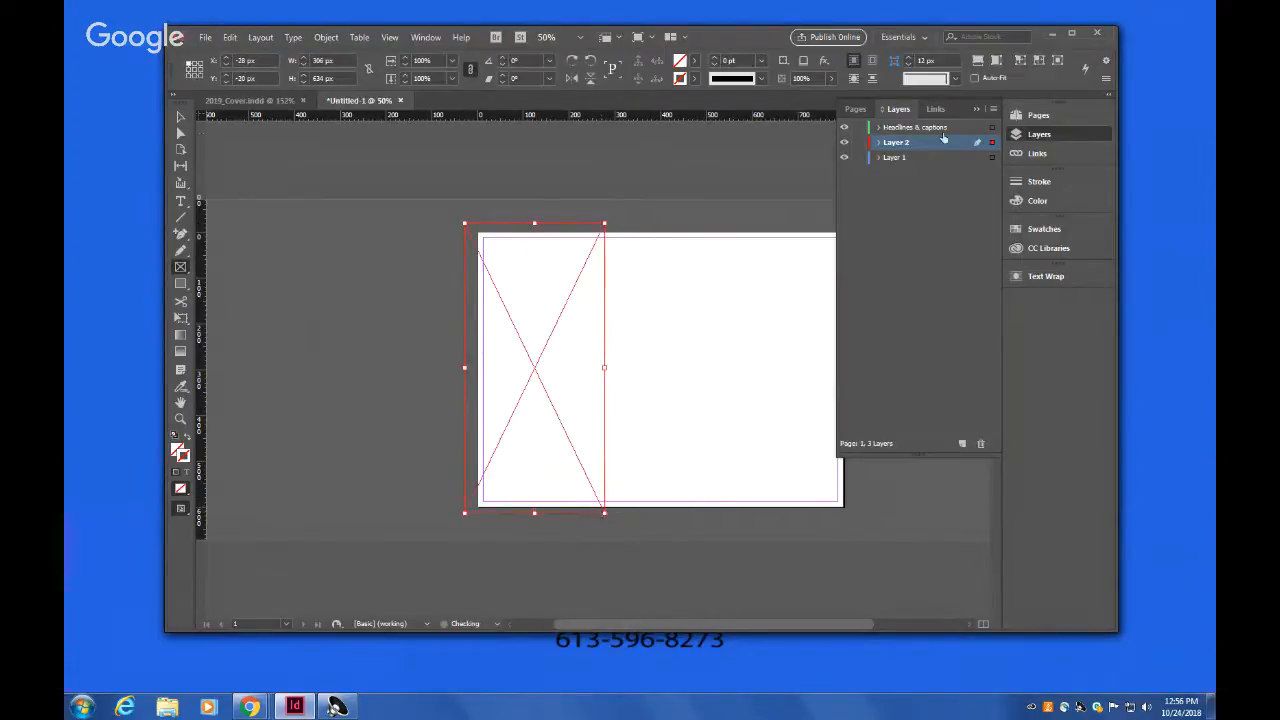
Step: Draw a headline text frame of about 502 × 104 px along the page's top edge on the Headlines & captions layer
{"action": "left_click", "coordinate": [917, 128]}
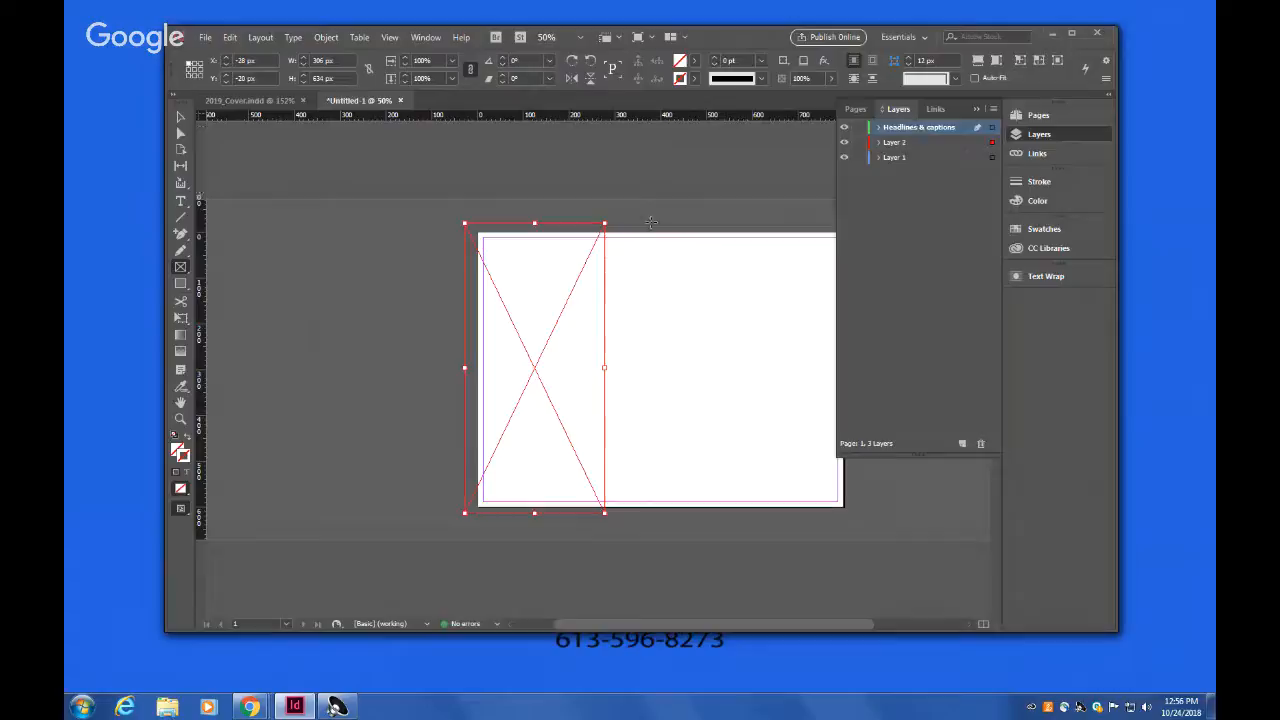
{"action": "left_click", "coordinate": [180, 201]}
{"action": "left_click_drag", "start_coordinate": [608, 232], "coordinate": [832, 280]}
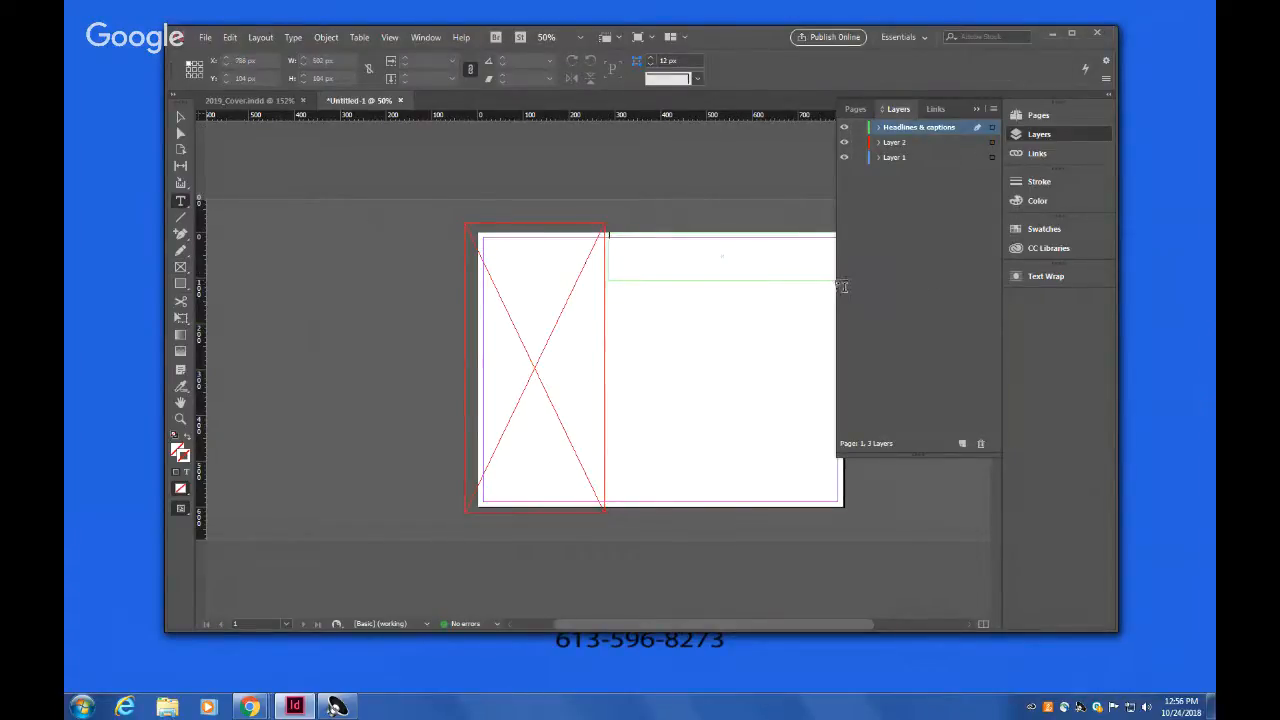
{"action": "left_click", "coordinate": [180, 117]}
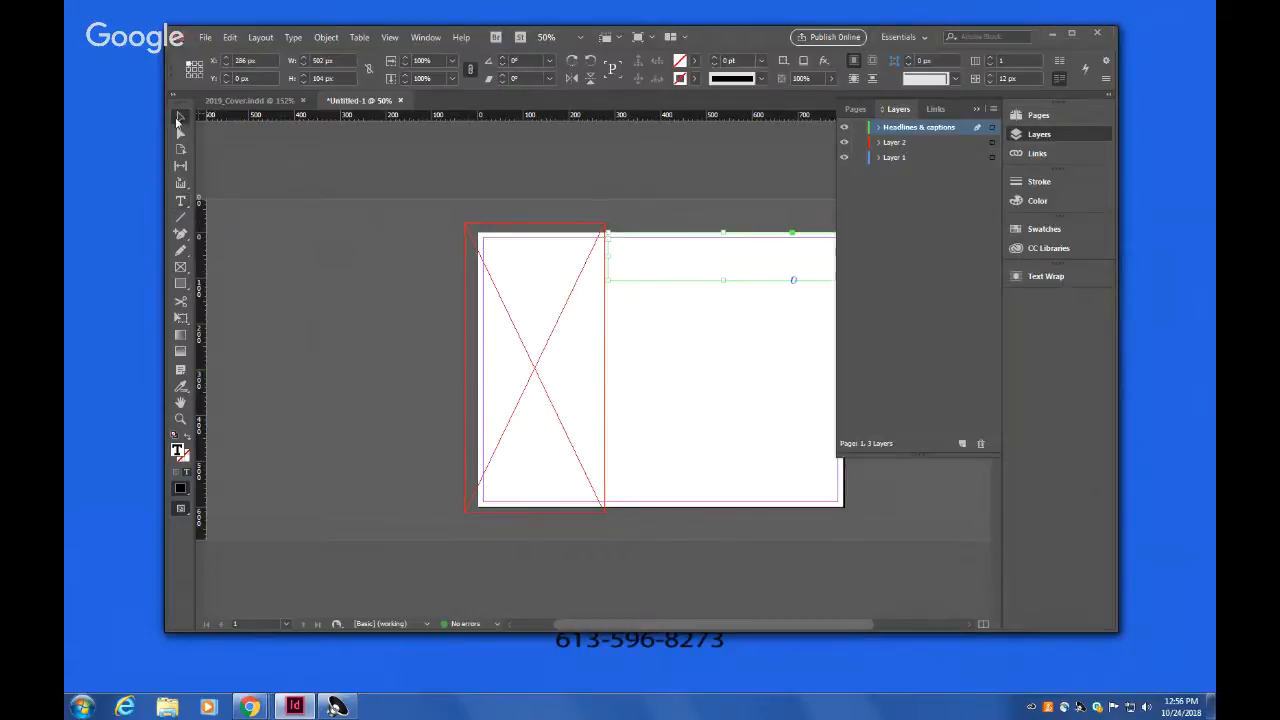
Step: Start placing an image into the picture frame, browsing the layouts in progress to the field hockey_oct3game folder with large thumbnails
{"action": "left_click", "coordinate": [557, 366]}
{"action": "key", "text": "ctrl+d"}
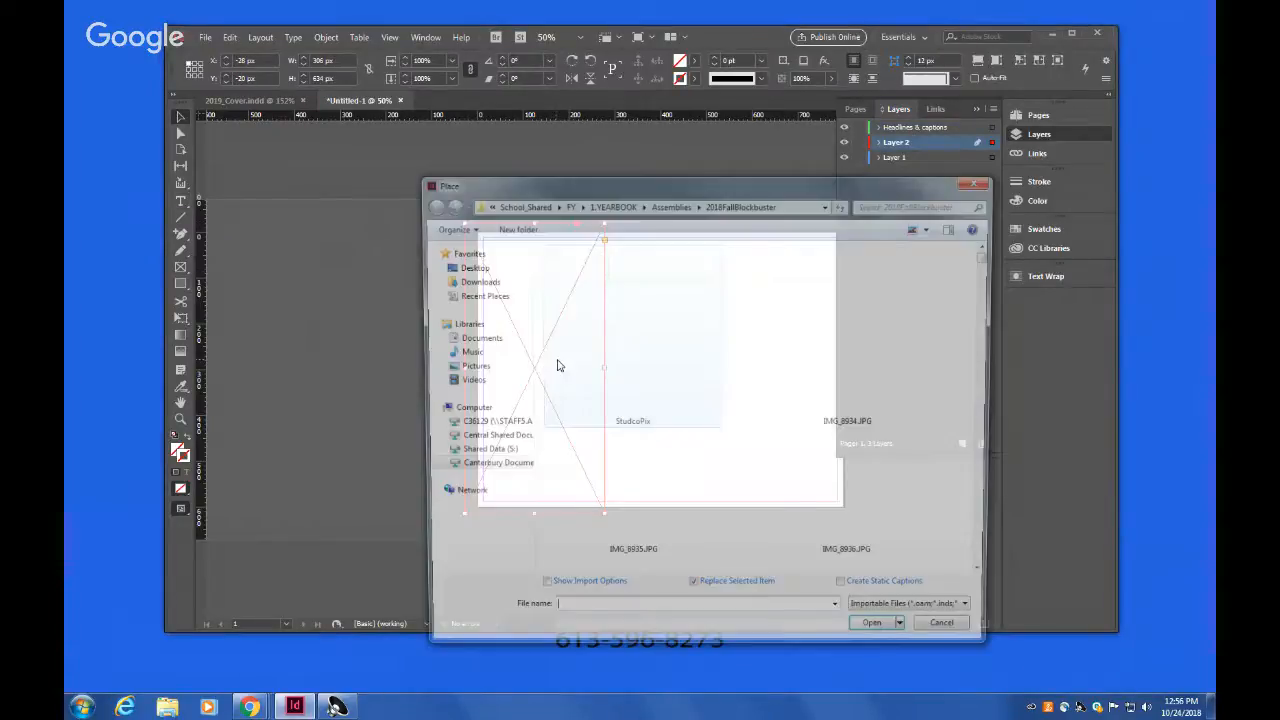
{"action": "left_click", "coordinate": [605, 205]}
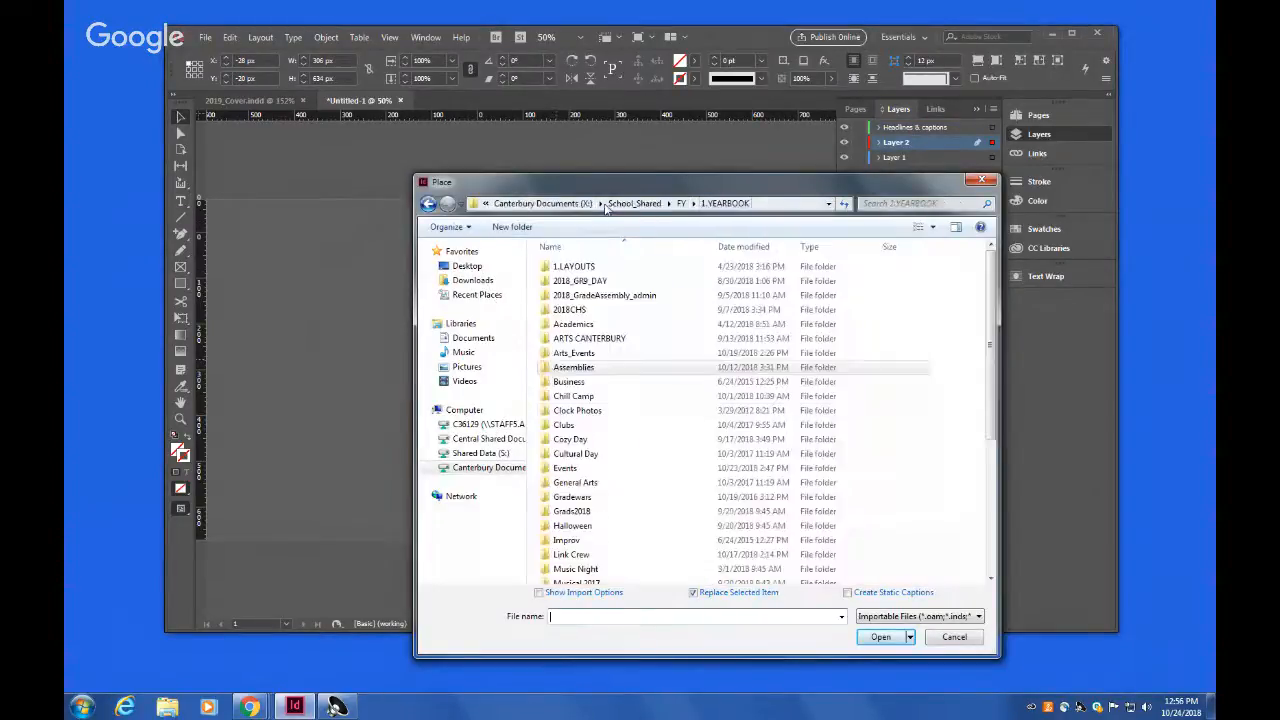
{"action": "double_click", "coordinate": [561, 272]}
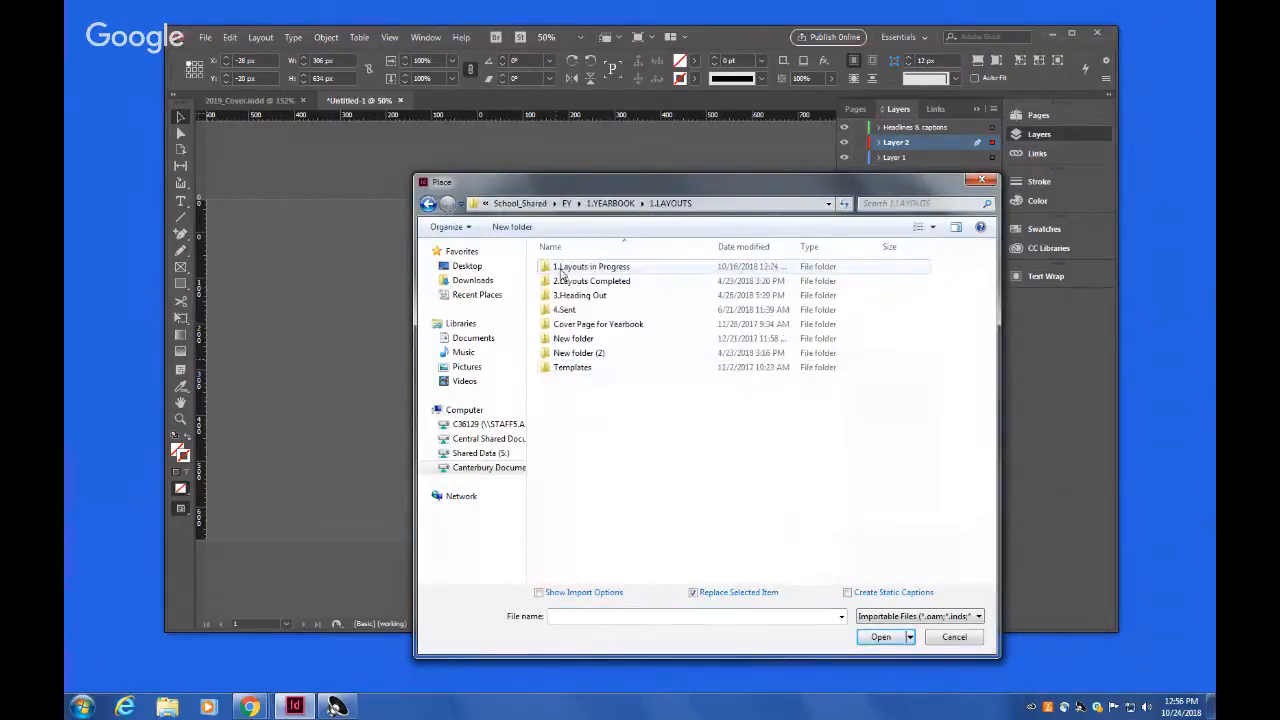
{"action": "double_click", "coordinate": [563, 268]}
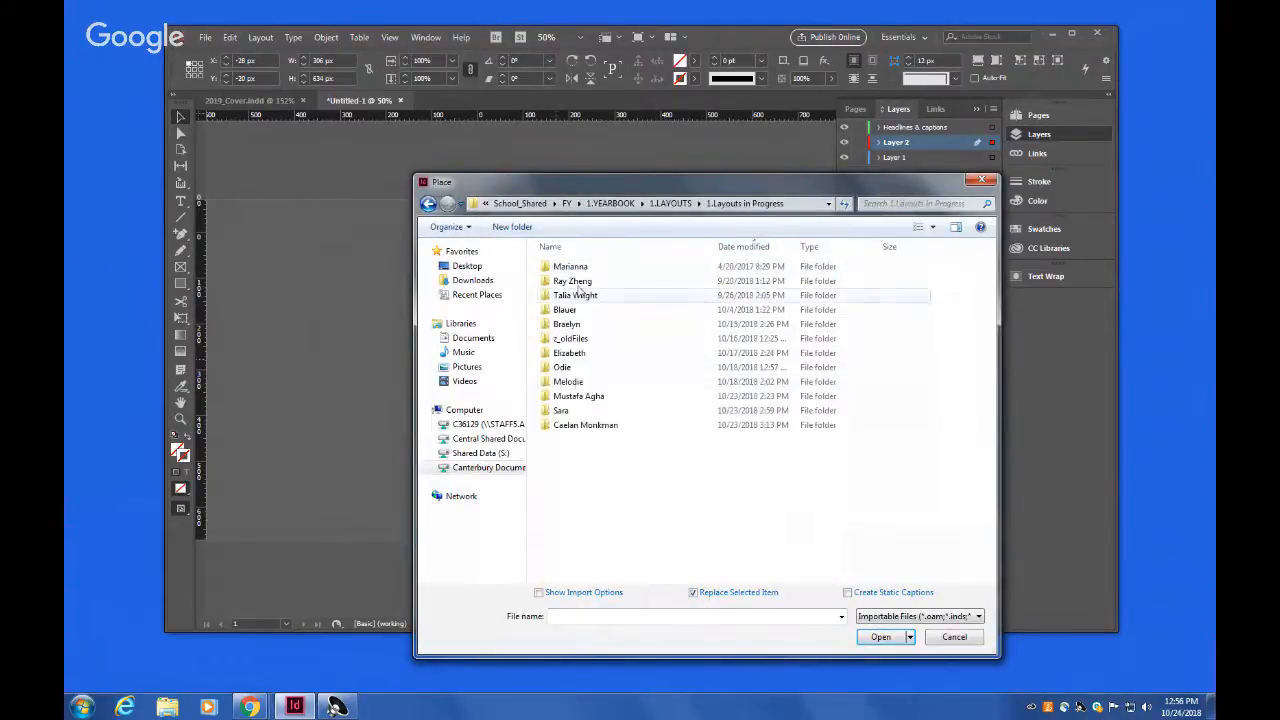
{"action": "double_click", "coordinate": [561, 410]}
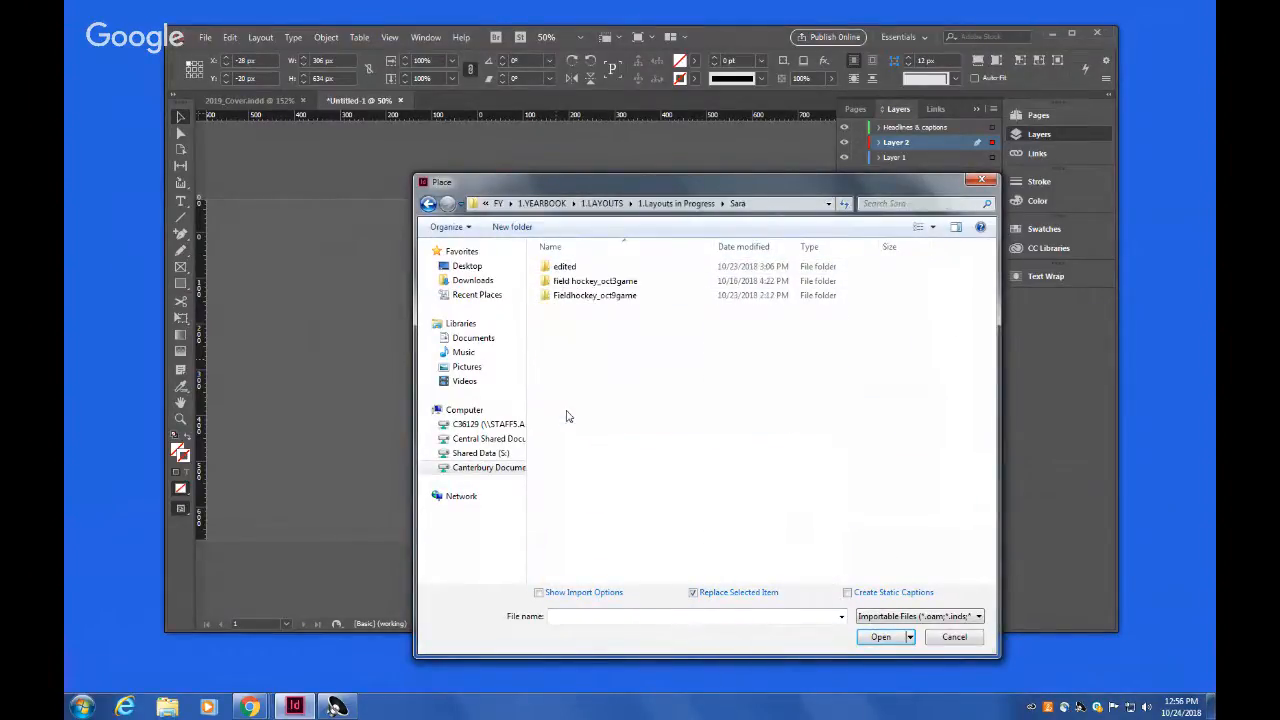
{"action": "double_click", "coordinate": [590, 282]}
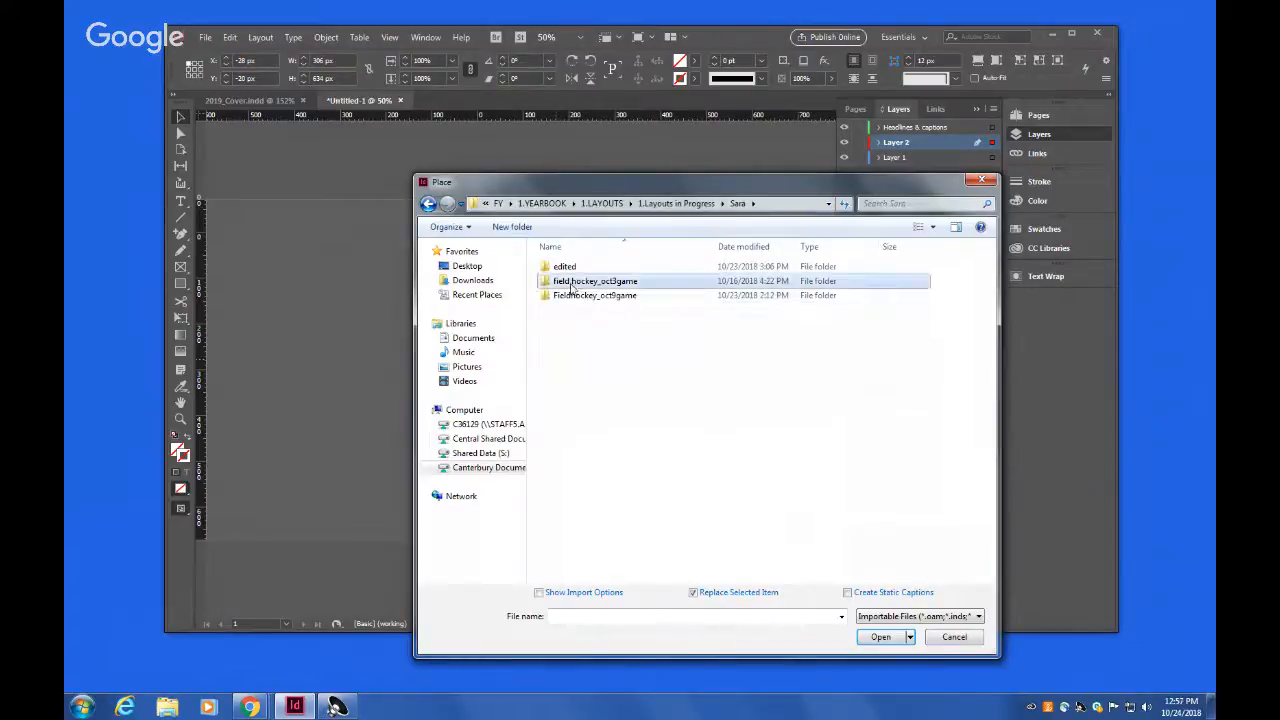
{"action": "left_click", "coordinate": [933, 227]}
{"action": "left_click", "coordinate": [958, 114]}
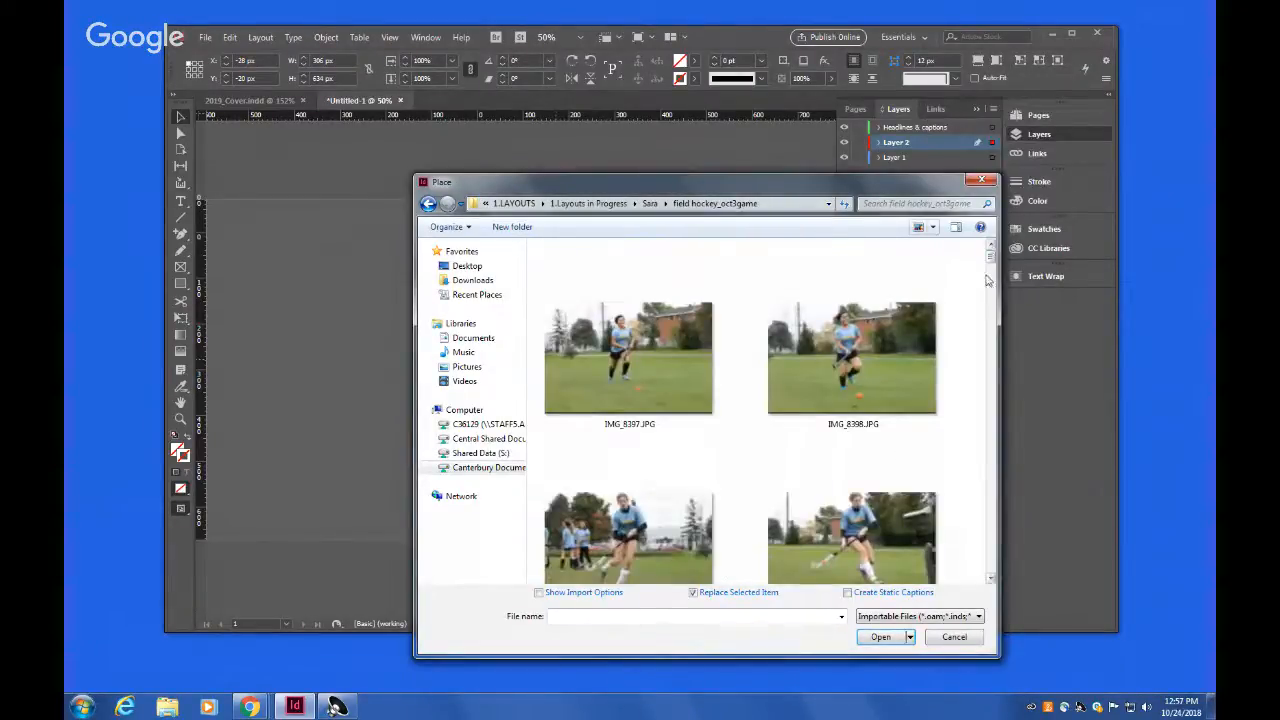
Step: Choose IMG_8496.JPG from the field hockey_oct3game folder and place it into the picture frame
{"action": "scroll", "coordinate": [988, 279], "scroll_direction": "down", "scroll_amount": 10}
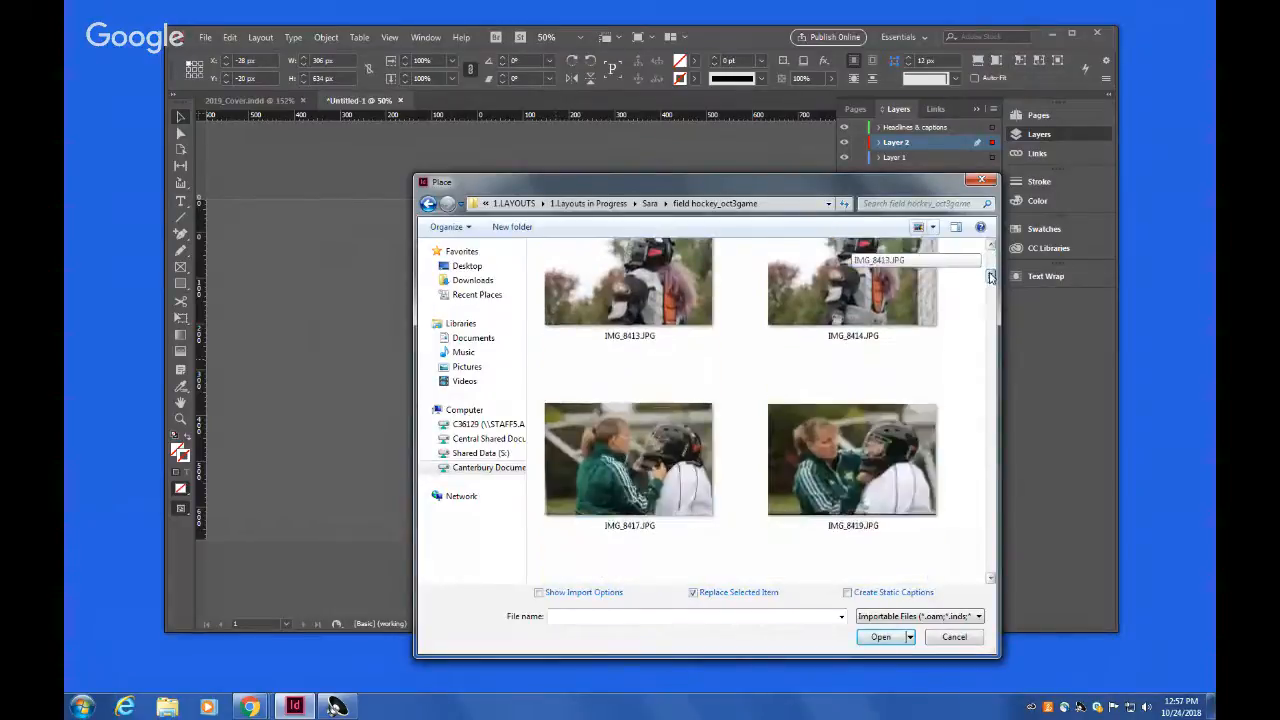
{"action": "scroll", "coordinate": [990, 290], "scroll_direction": "down", "scroll_amount": 10}
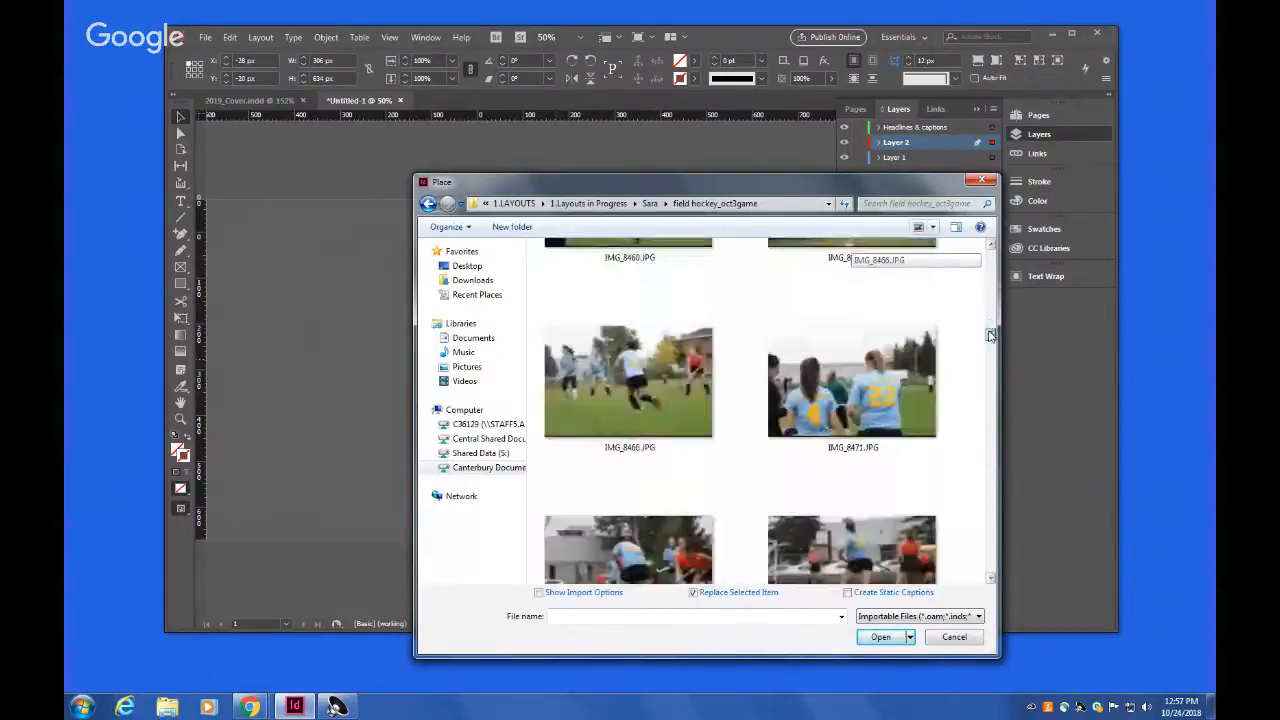
{"action": "scroll", "coordinate": [990, 335], "scroll_direction": "down", "scroll_amount": 5}
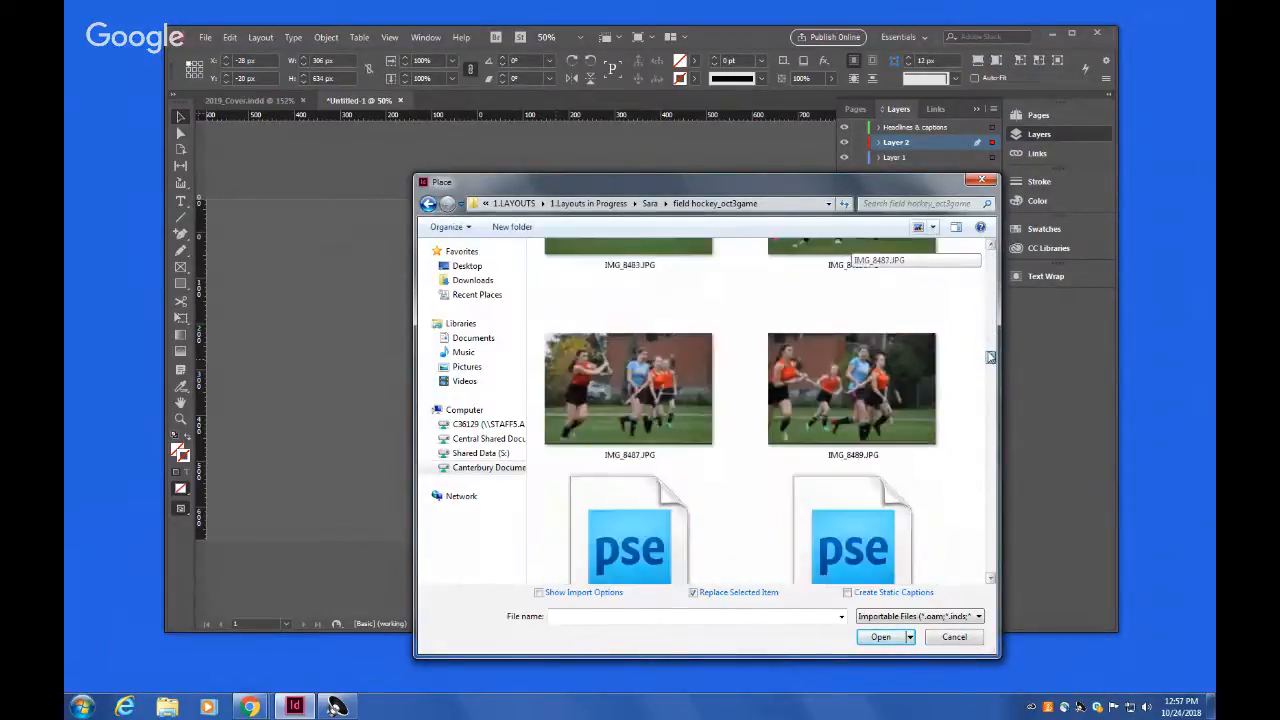
{"action": "scroll", "coordinate": [990, 357], "scroll_direction": "down", "scroll_amount": 2}
{"action": "scroll", "coordinate": [989, 364], "scroll_direction": "down", "scroll_amount": 4}
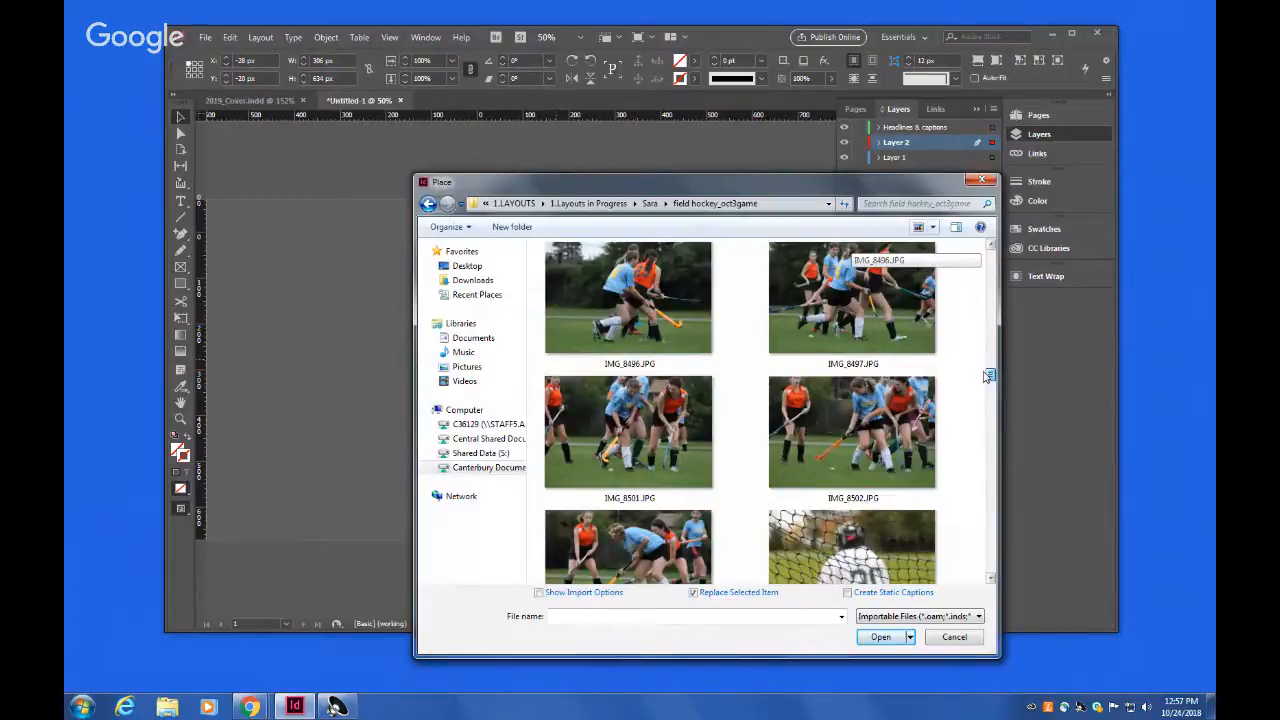
{"action": "left_click", "coordinate": [588, 300]}
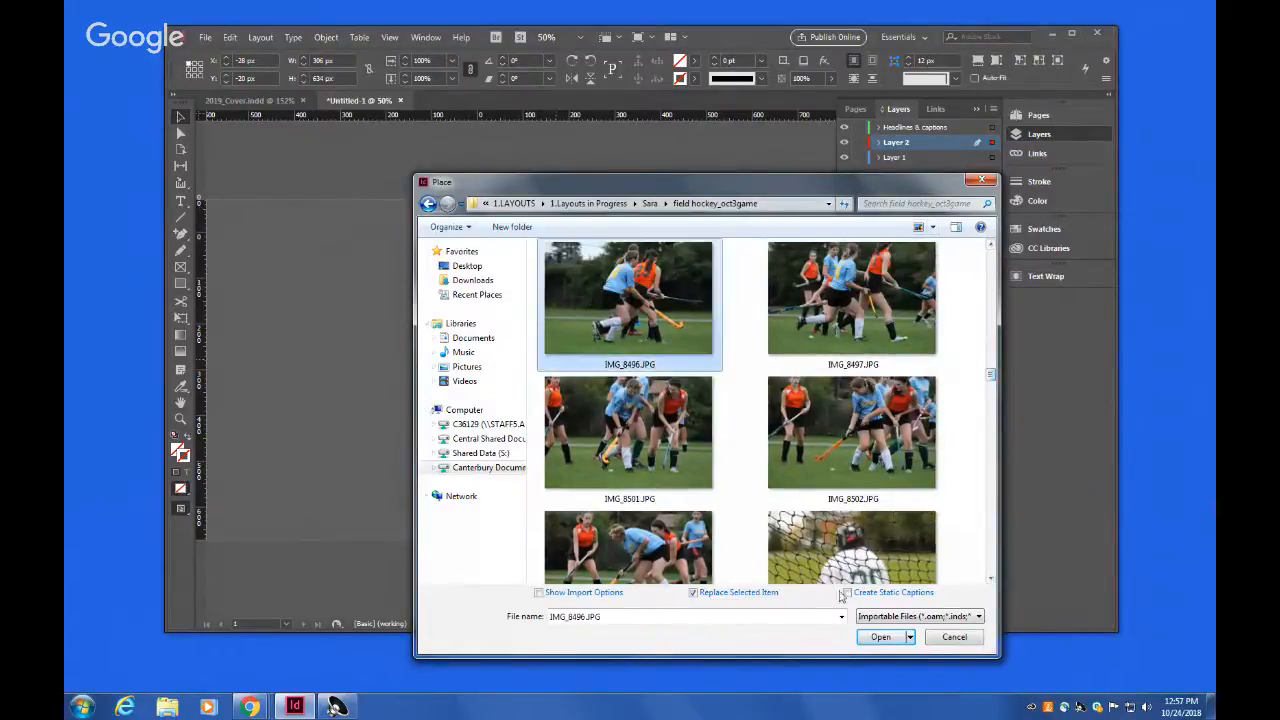
{"action": "left_click", "coordinate": [870, 638]}
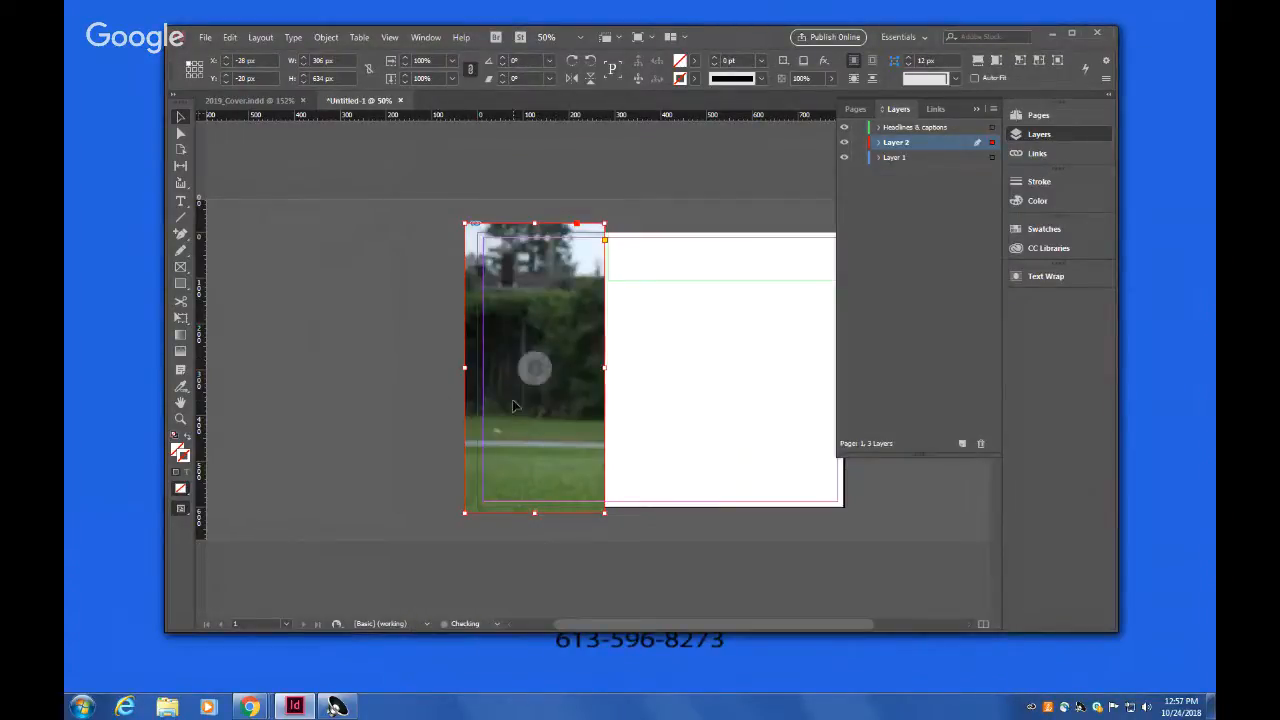
Step: Fit the photo to its picture frame with Fill Frame Proportionally
{"action": "right_click", "coordinate": [513, 403]}
{"action": "mouse_move", "coordinate": [574, 466]}
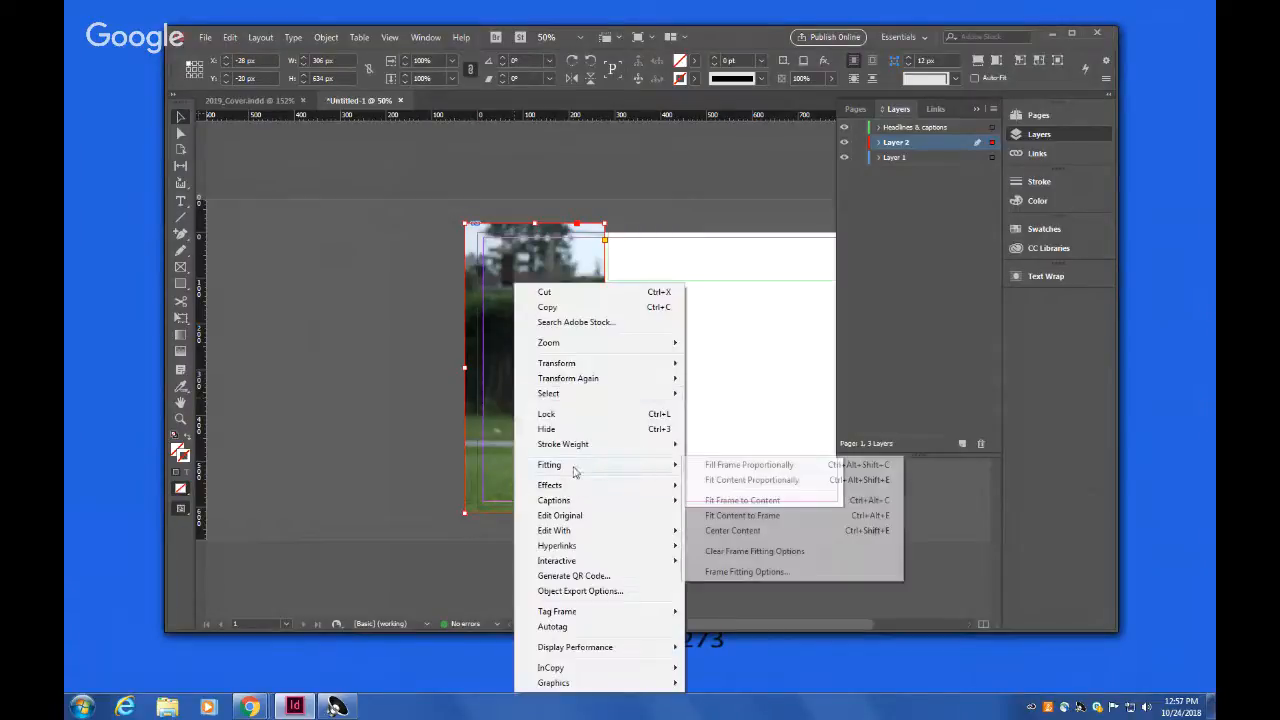
{"action": "left_click", "coordinate": [689, 466]}
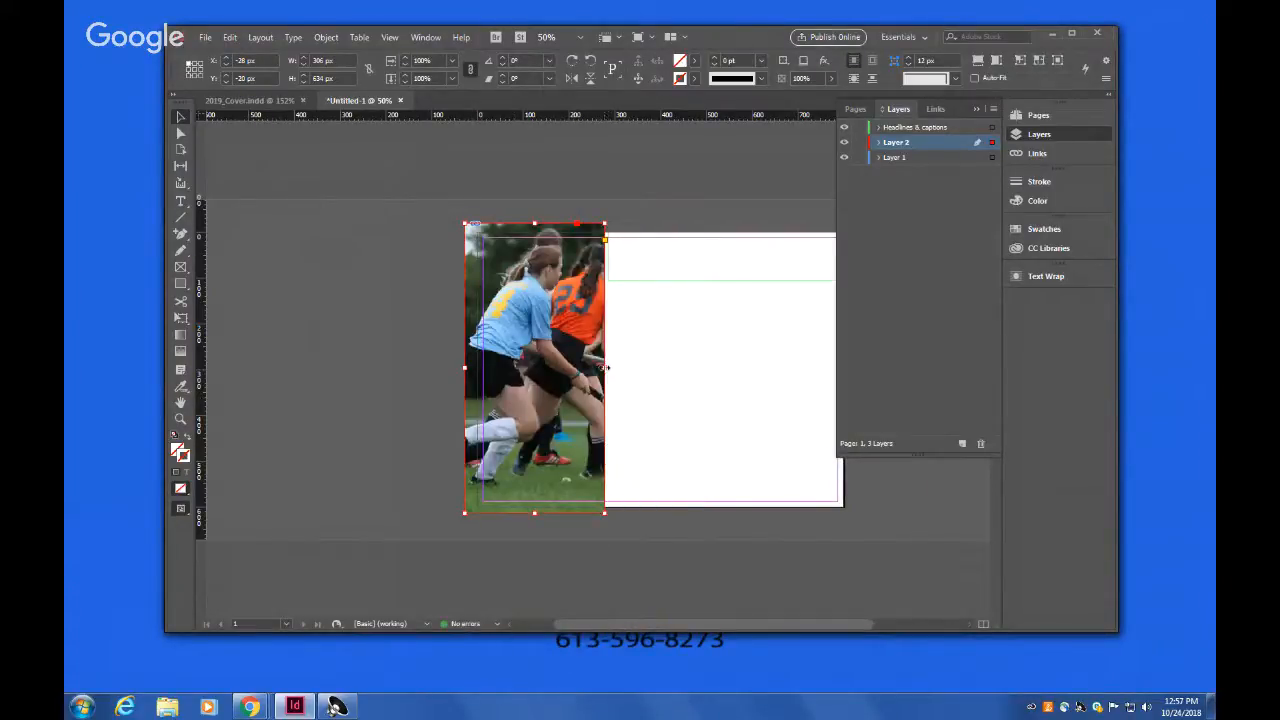
Step: Widen the picture frame to about 502 px and shorten the headline frame to about 300 px wide so it starts beside the photo
{"action": "left_click_drag", "start_coordinate": [604, 368], "coordinate": [697, 388]}
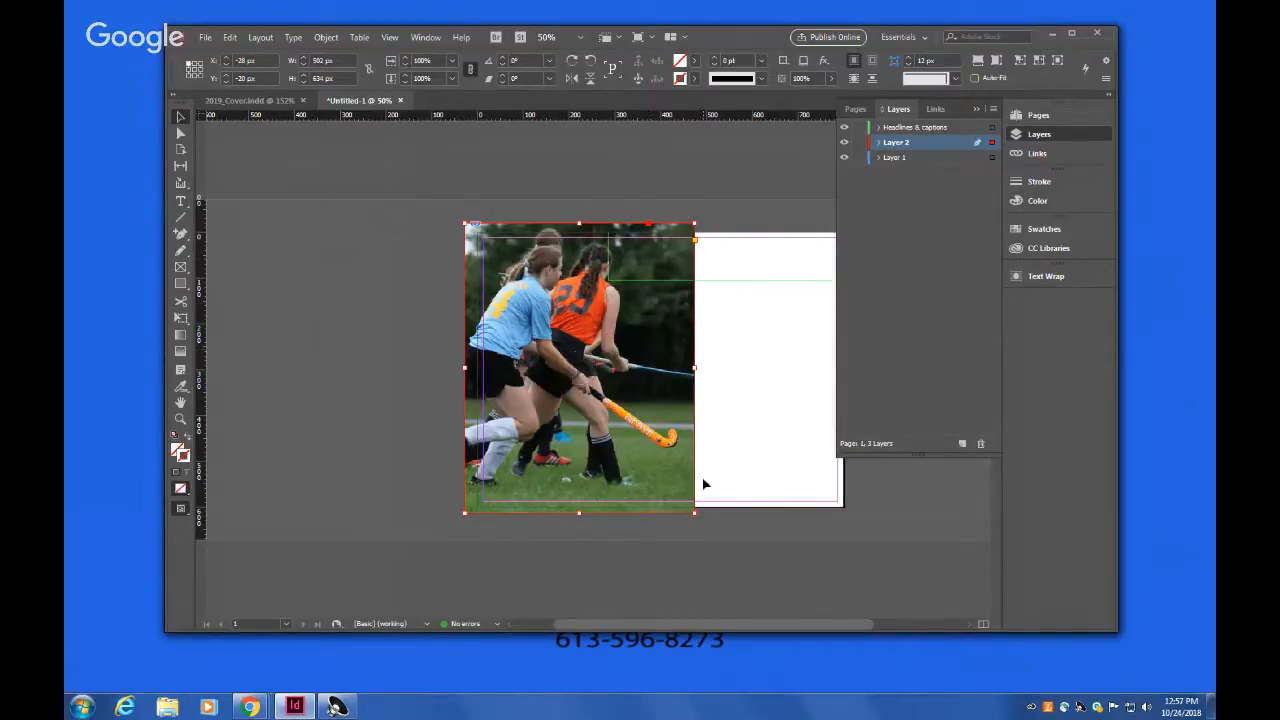
{"action": "left_click", "coordinate": [714, 272]}
{"action": "left_click_drag", "start_coordinate": [608, 257], "coordinate": [698, 262]}
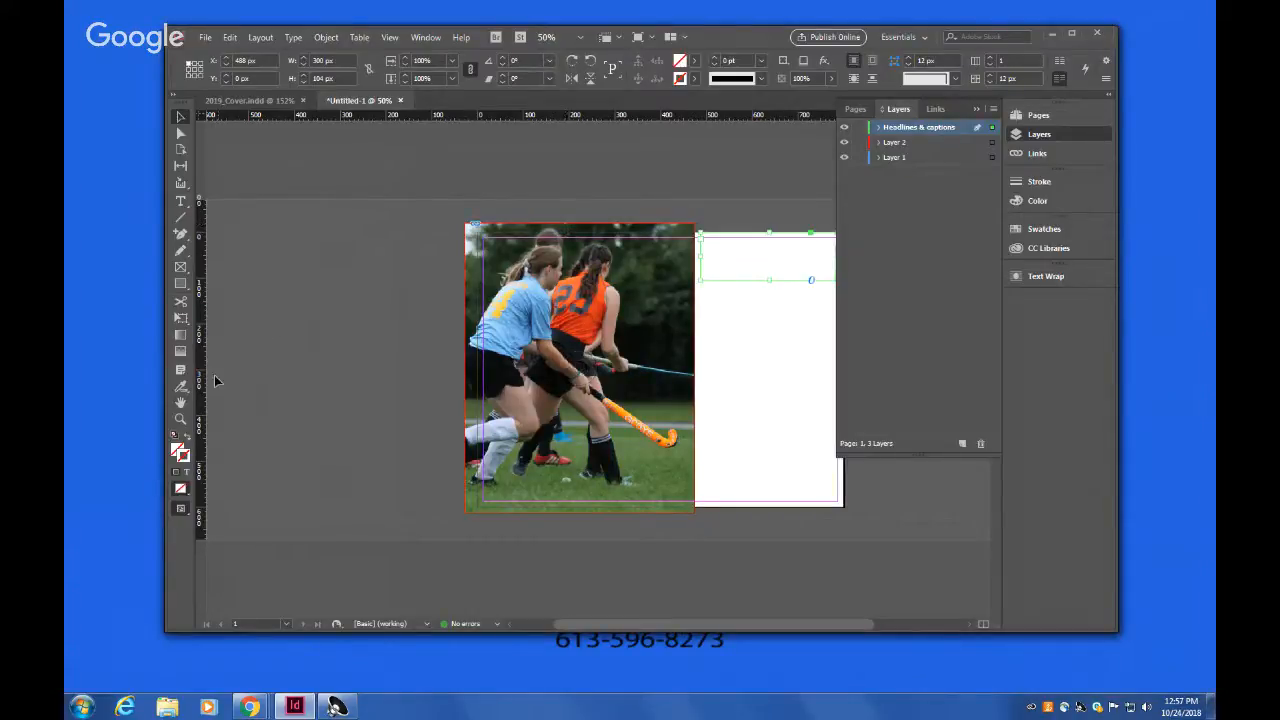
Step: Add Pen tool anchor points to the picture frame, one on its top edge at about X 204.9 px and one low on its right edge
{"action": "left_click", "coordinate": [181, 419]}
{"action": "left_click_drag", "start_coordinate": [511, 227], "coordinate": [683, 314]}
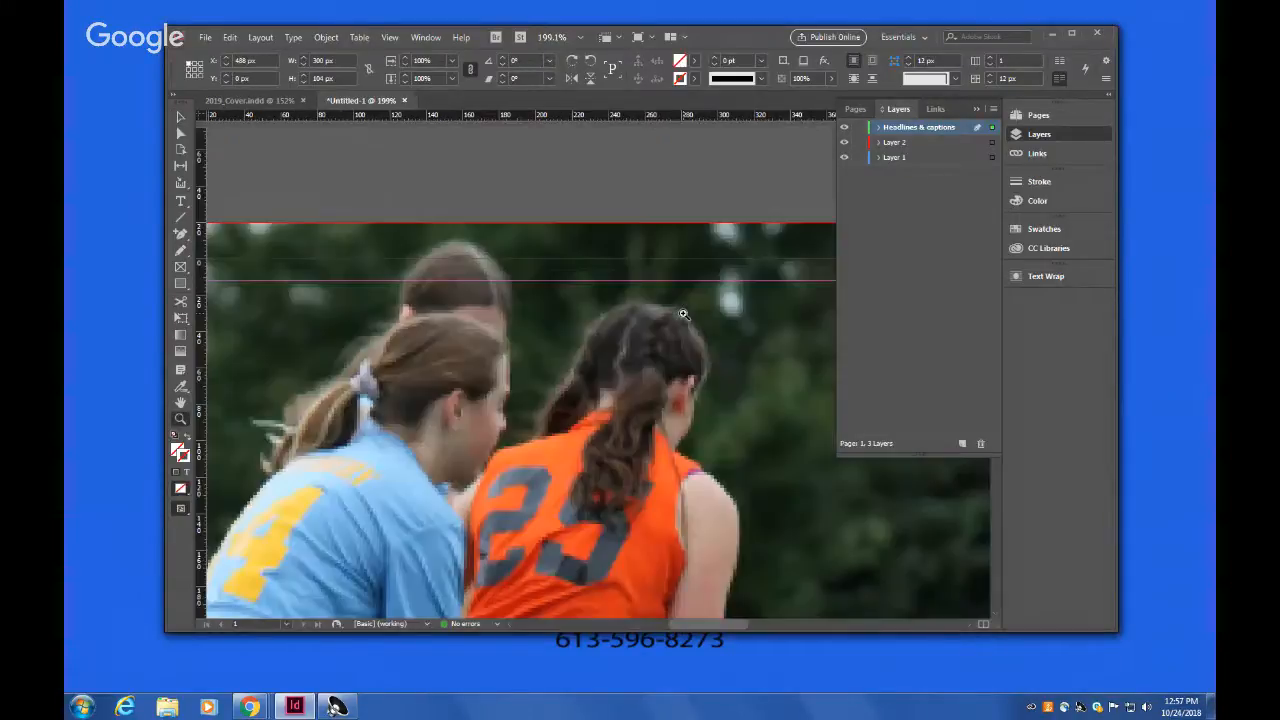
{"action": "left_click", "coordinate": [181, 240]}
{"action": "left_click", "coordinate": [545, 226]}
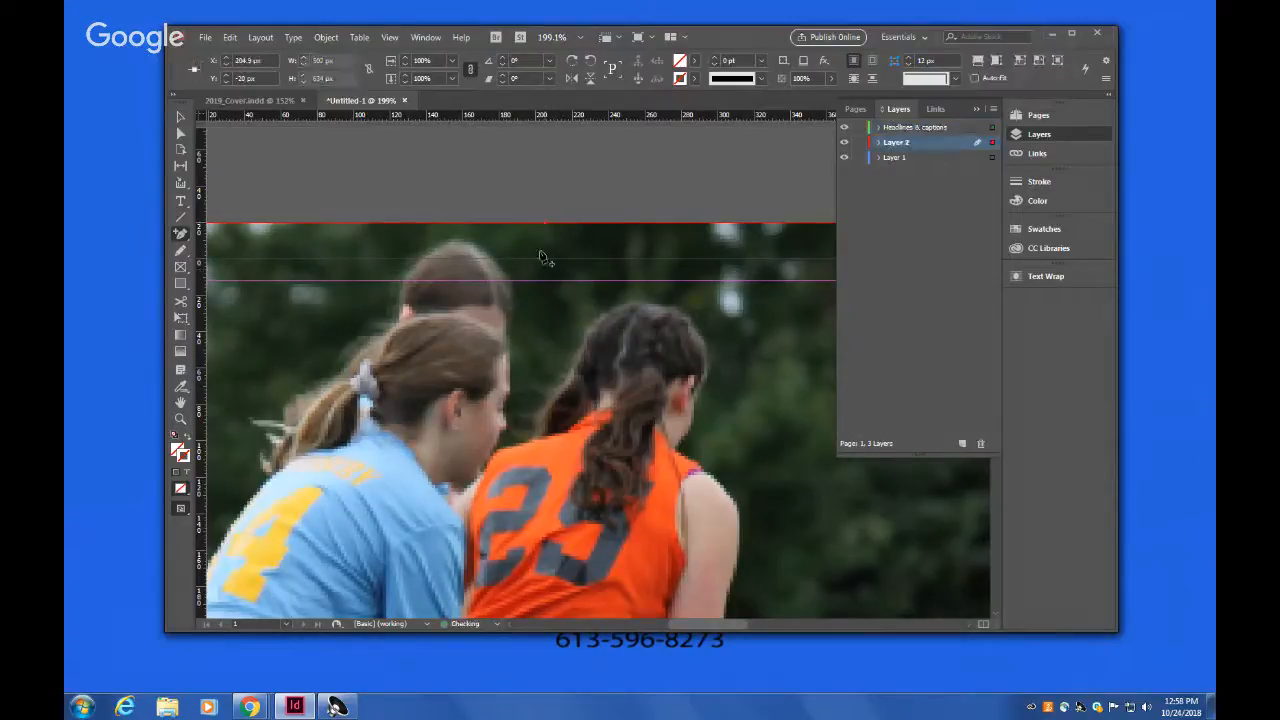
{"action": "left_click", "coordinate": [181, 419]}
{"action": "left_click_drag", "start_coordinate": [526, 210], "coordinate": [550, 227]}
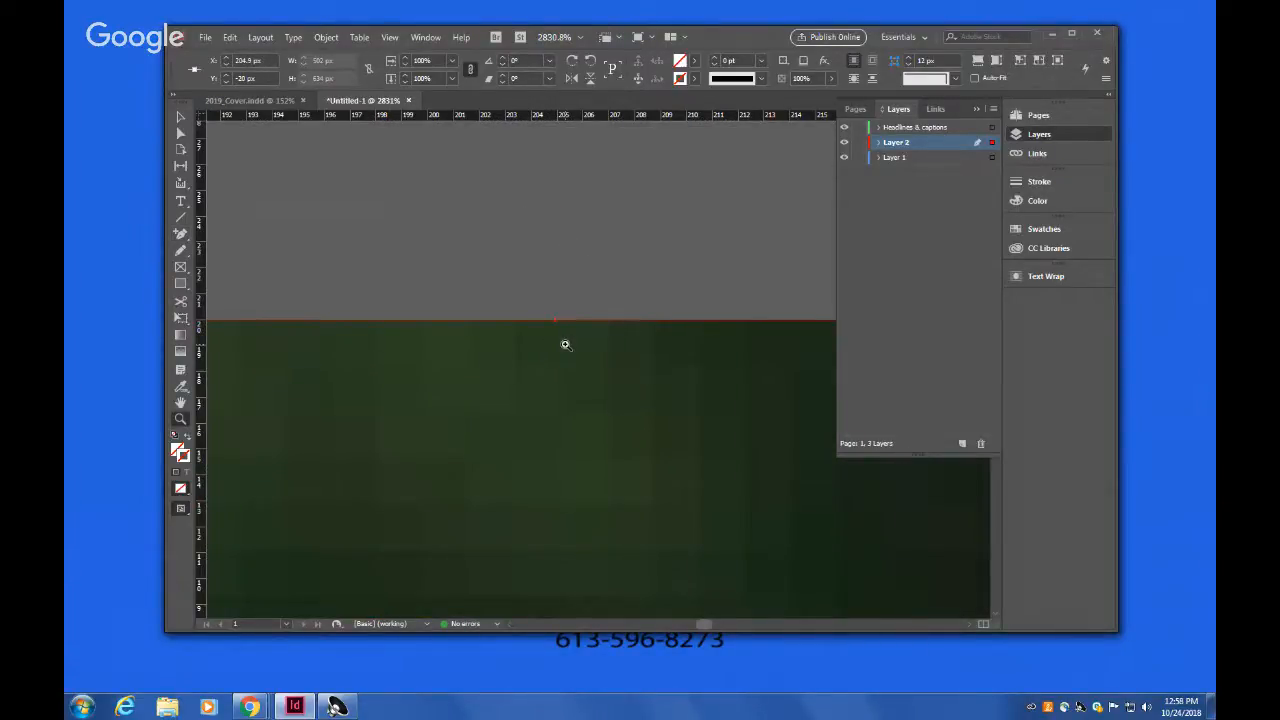
{"action": "key", "text": "ctrl+1"}
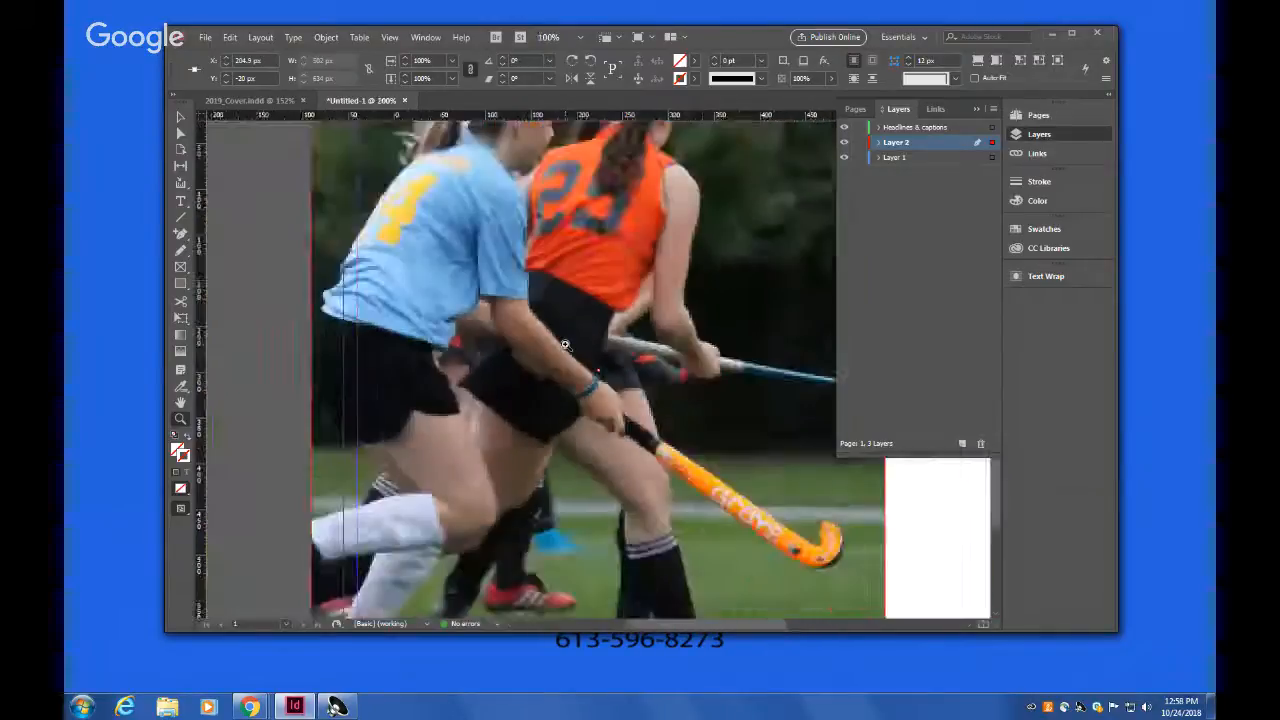
{"action": "left_click", "coordinate": [565, 345], "text": "alt"}
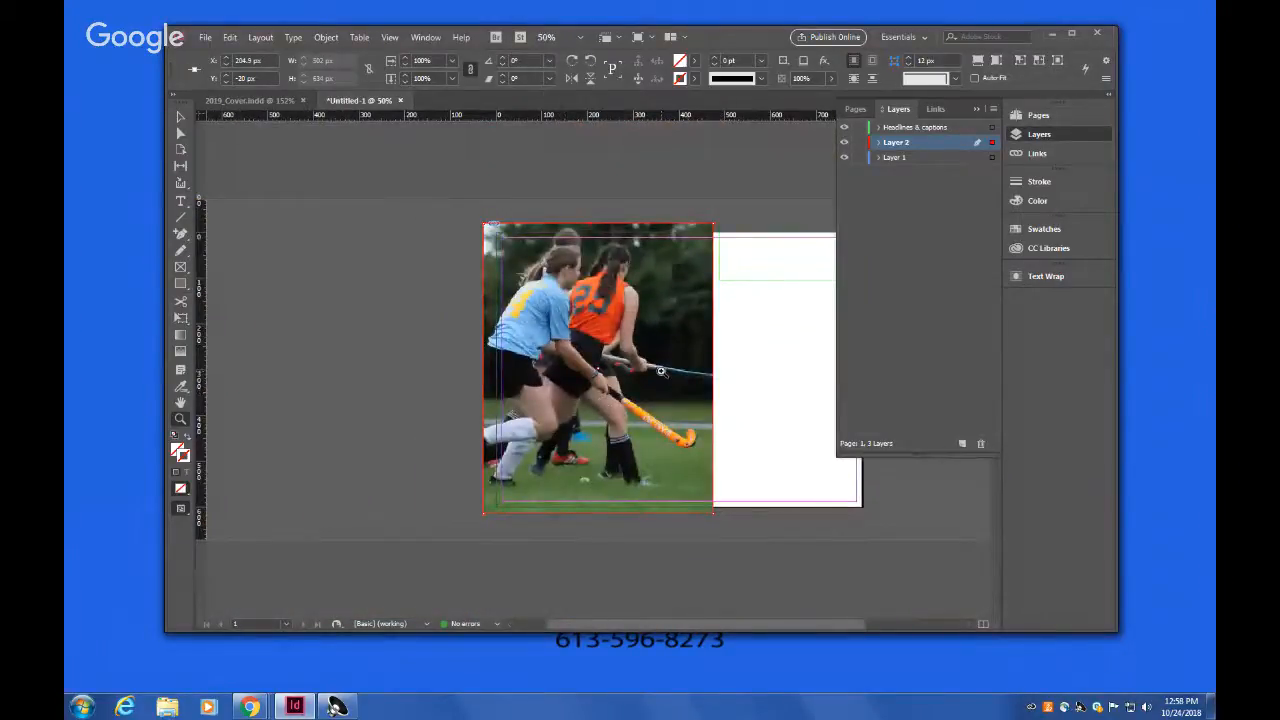
{"action": "left_click", "coordinate": [181, 238]}
{"action": "left_click", "coordinate": [714, 425]}
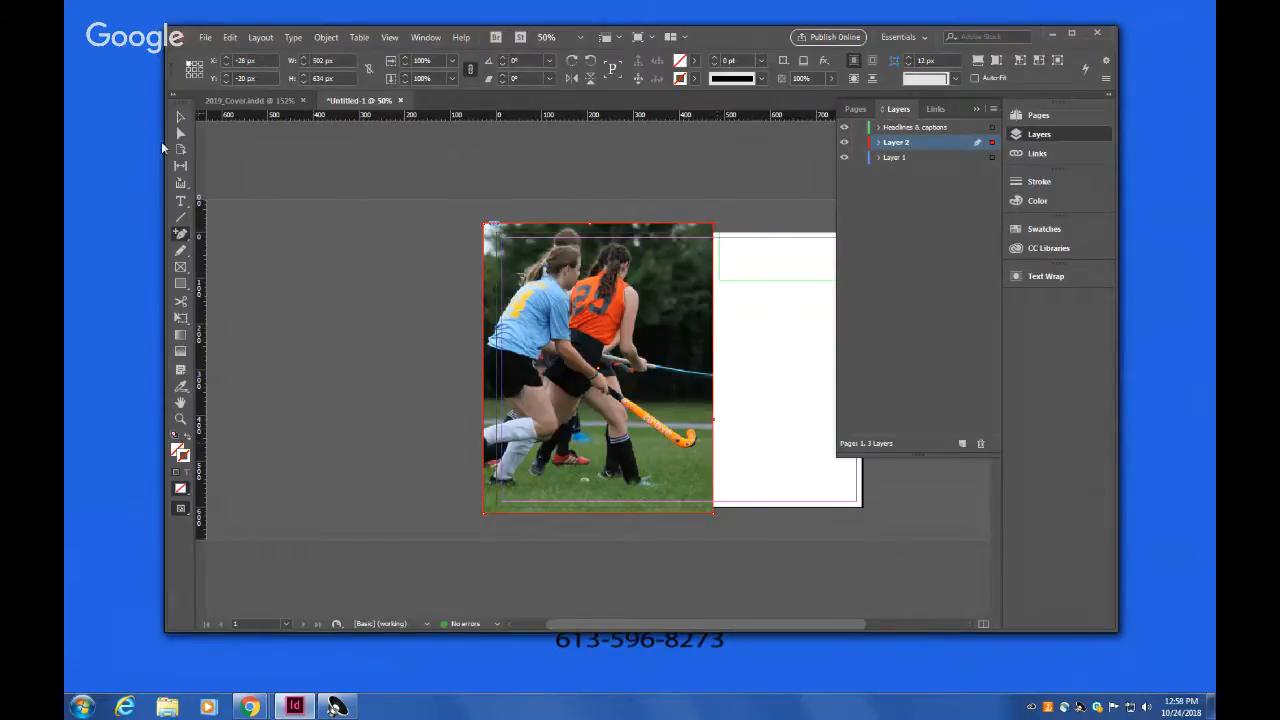
Step: Pull the picture frame's upper-right corner point inward to form a diagonal edge, and shift the photo within the frame to about X -294 px
{"action": "left_click", "coordinate": [179, 133]}
{"action": "left_click_drag", "start_coordinate": [716, 229], "coordinate": [659, 342]}
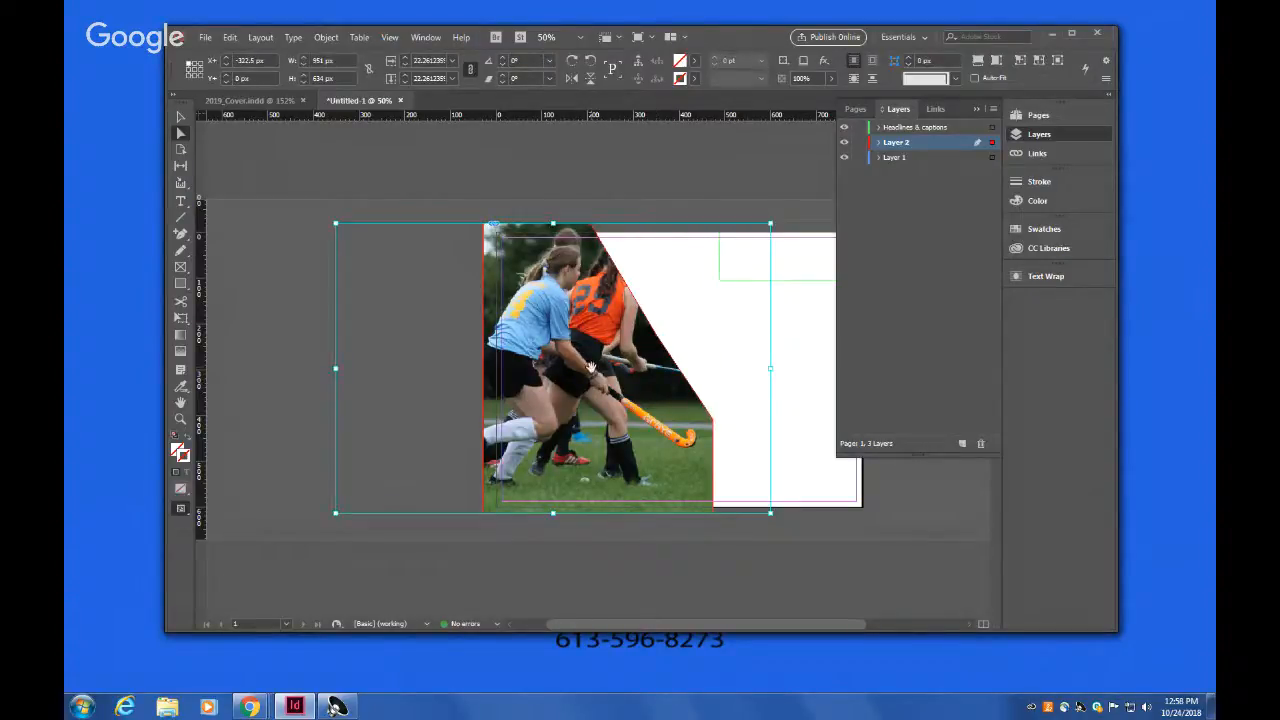
{"action": "left_click_drag", "start_coordinate": [597, 378], "coordinate": [596, 366]}
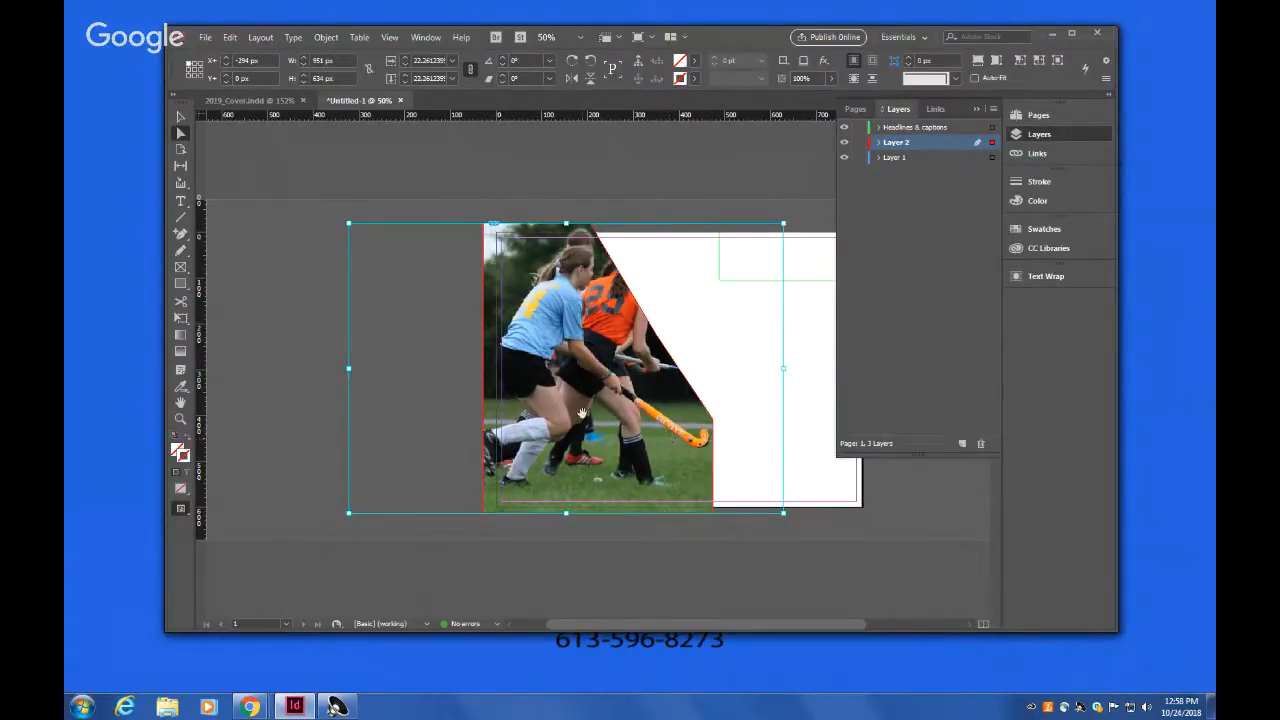
Step: Try squashing the photo inside its frame to about 516 px high, and undo the change
{"action": "left_click", "coordinate": [710, 542]}
{"action": "left_click", "coordinate": [636, 502]}
{"action": "left_click_drag", "start_coordinate": [565, 514], "coordinate": [575, 463]}
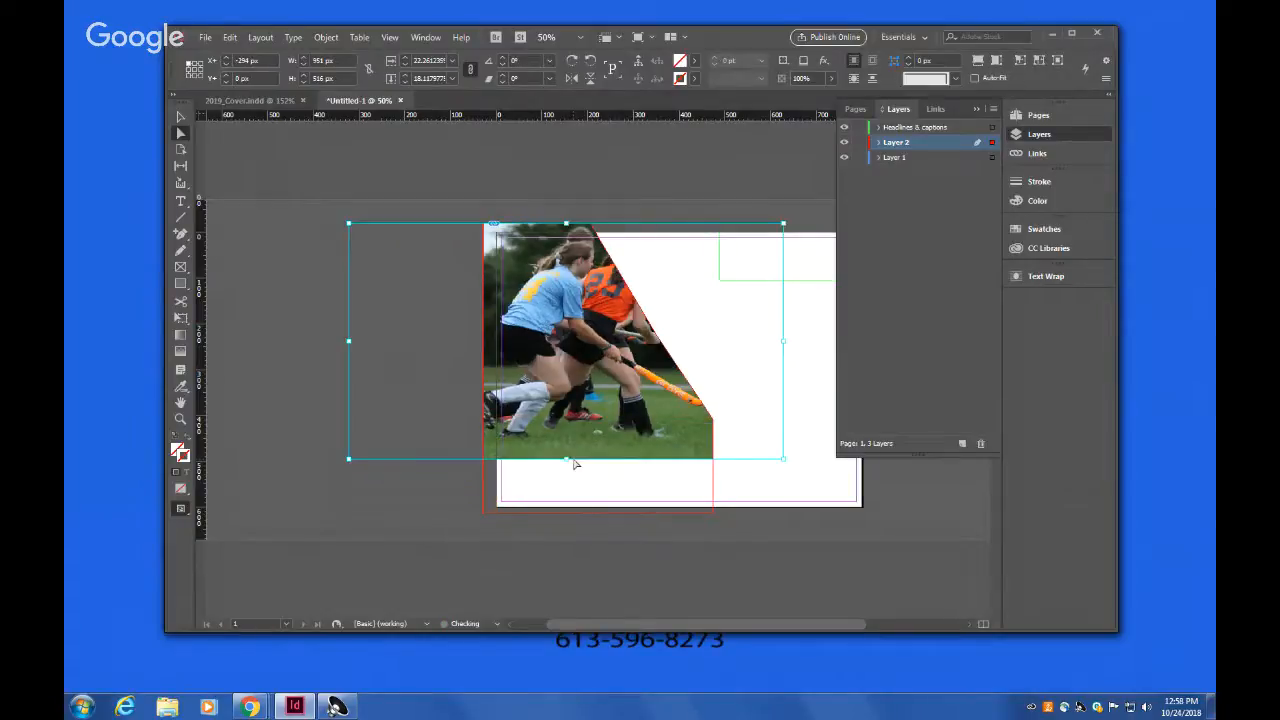
{"action": "key", "text": "ctrl+z"}
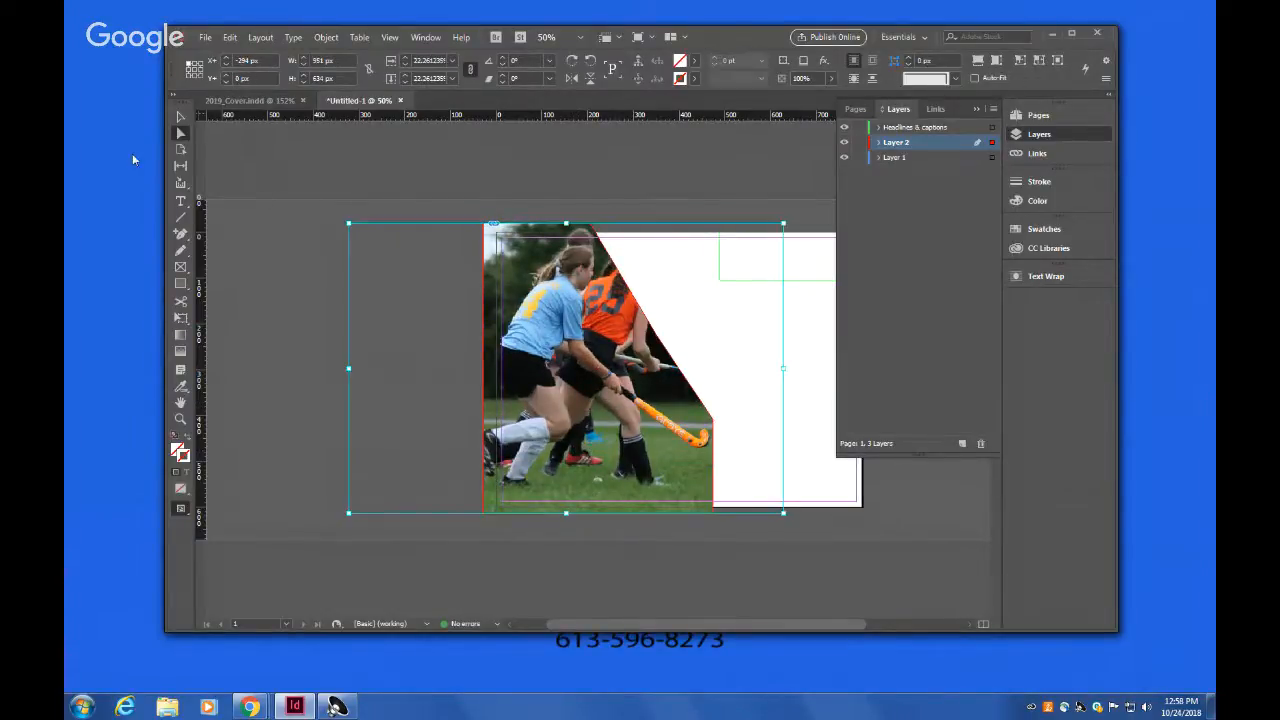
Step: Try moving the photo down inside its frame to about Y 132 px, and undo the move
{"action": "left_click", "coordinate": [181, 117]}
{"action": "left_click_drag", "start_coordinate": [553, 478], "coordinate": [553, 539]}
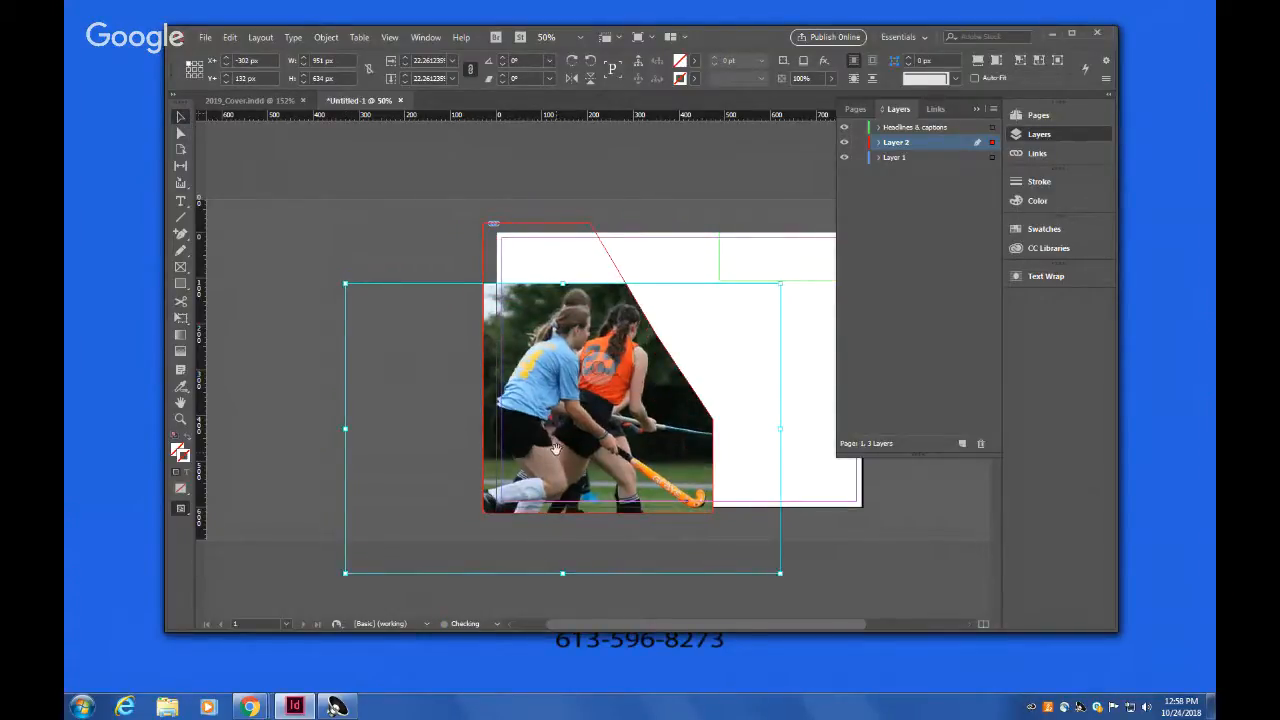
{"action": "key", "text": "ctrl+z"}
{"action": "key", "text": "ctrl+z"}
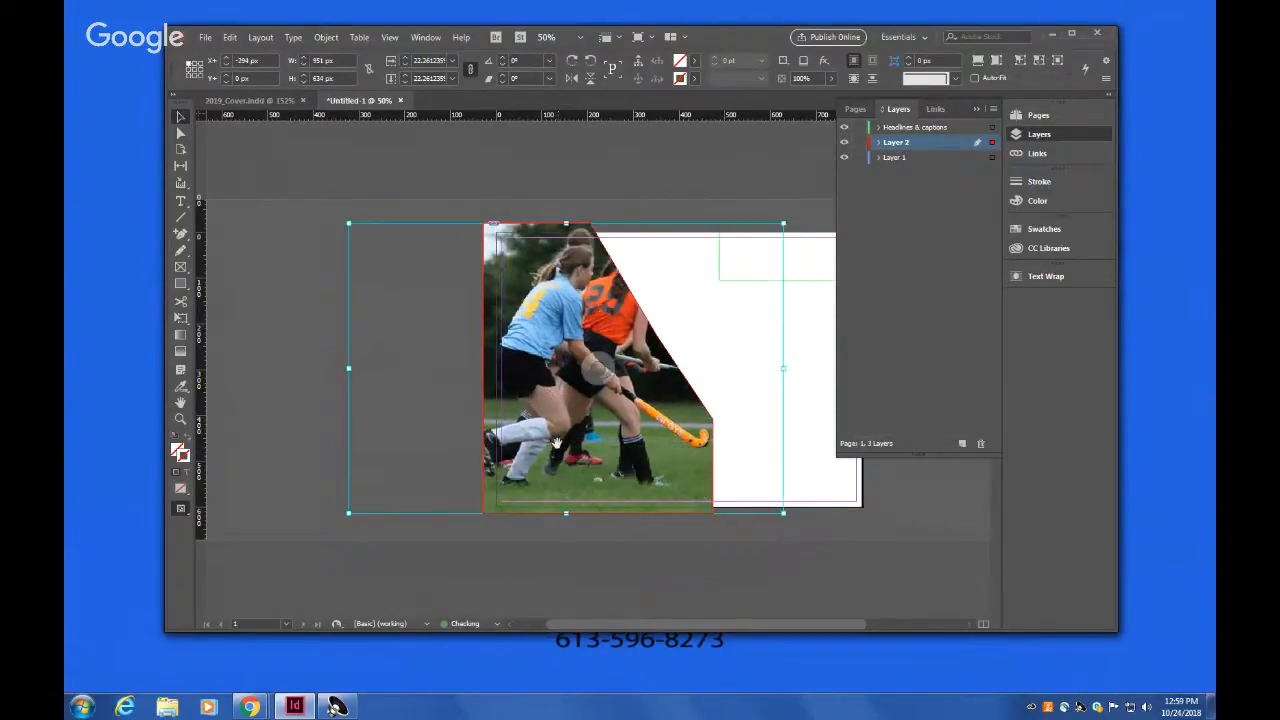
Step: Select the picture frame itself and move it with its photo to the page's left edge, about 86 px below the top, then deselect it
{"action": "double_click", "coordinate": [557, 448]}
{"action": "left_click_drag", "start_coordinate": [500, 403], "coordinate": [510, 440]}
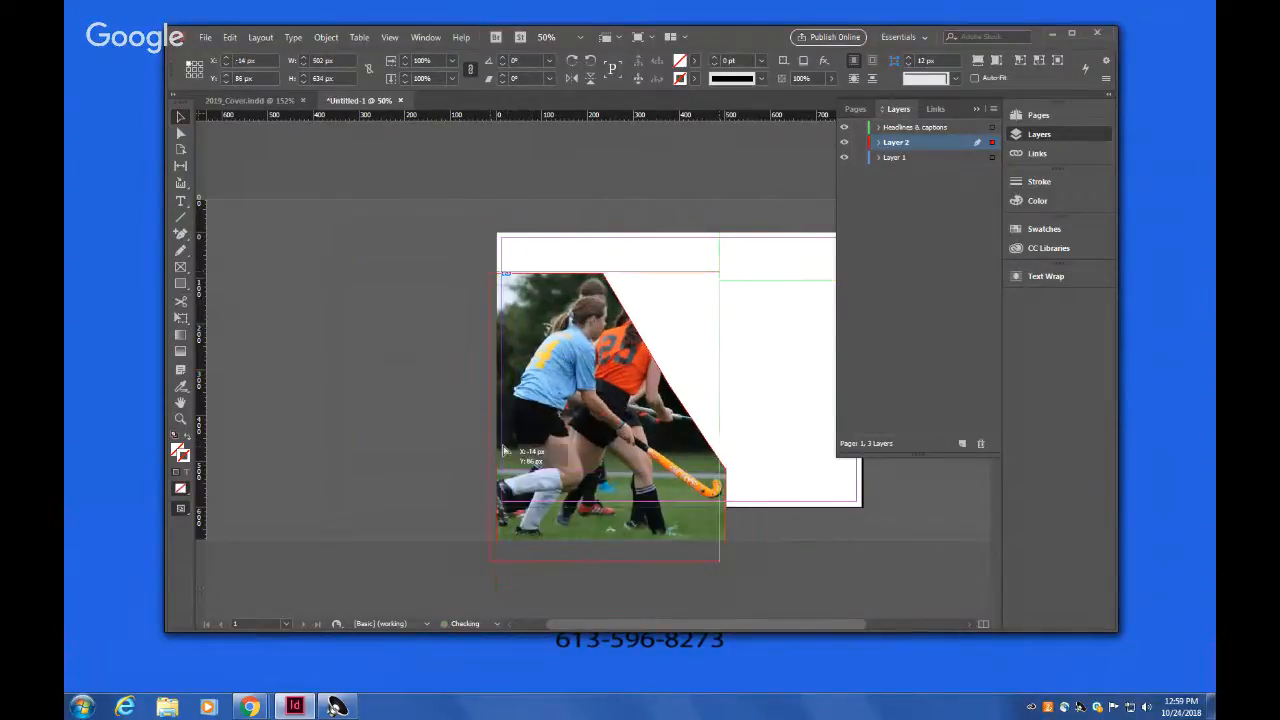
{"action": "left_click", "coordinate": [443, 430]}
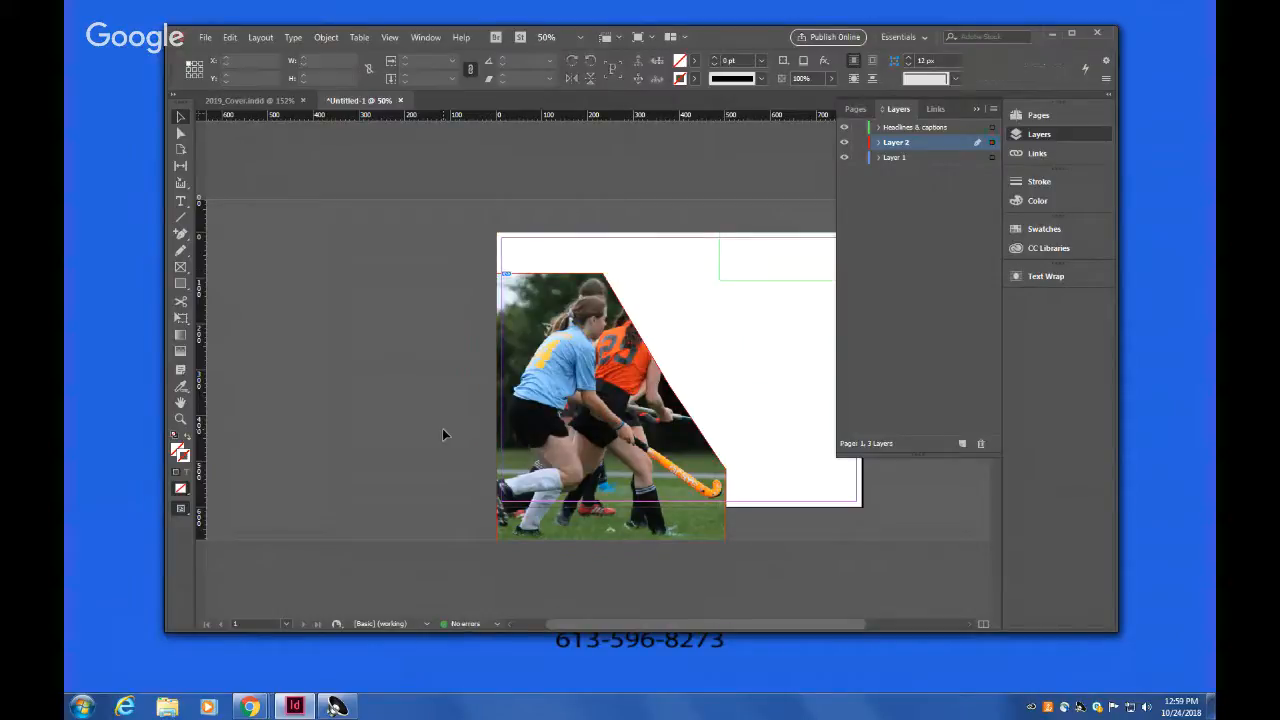
Step: Extend the headline frame to the page's left margin, about 776 px wide, and reduce its height to about 82 px
{"action": "left_click", "coordinate": [753, 267]}
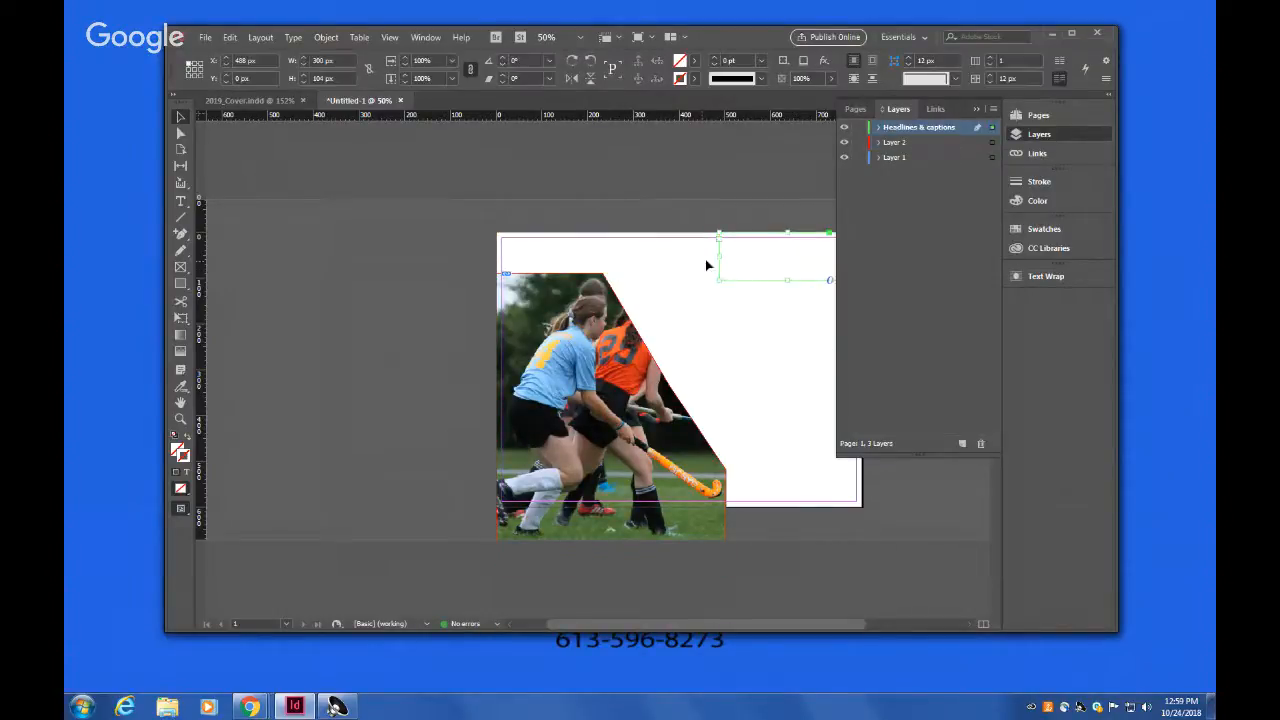
{"action": "left_click_drag", "start_coordinate": [722, 257], "coordinate": [500, 248]}
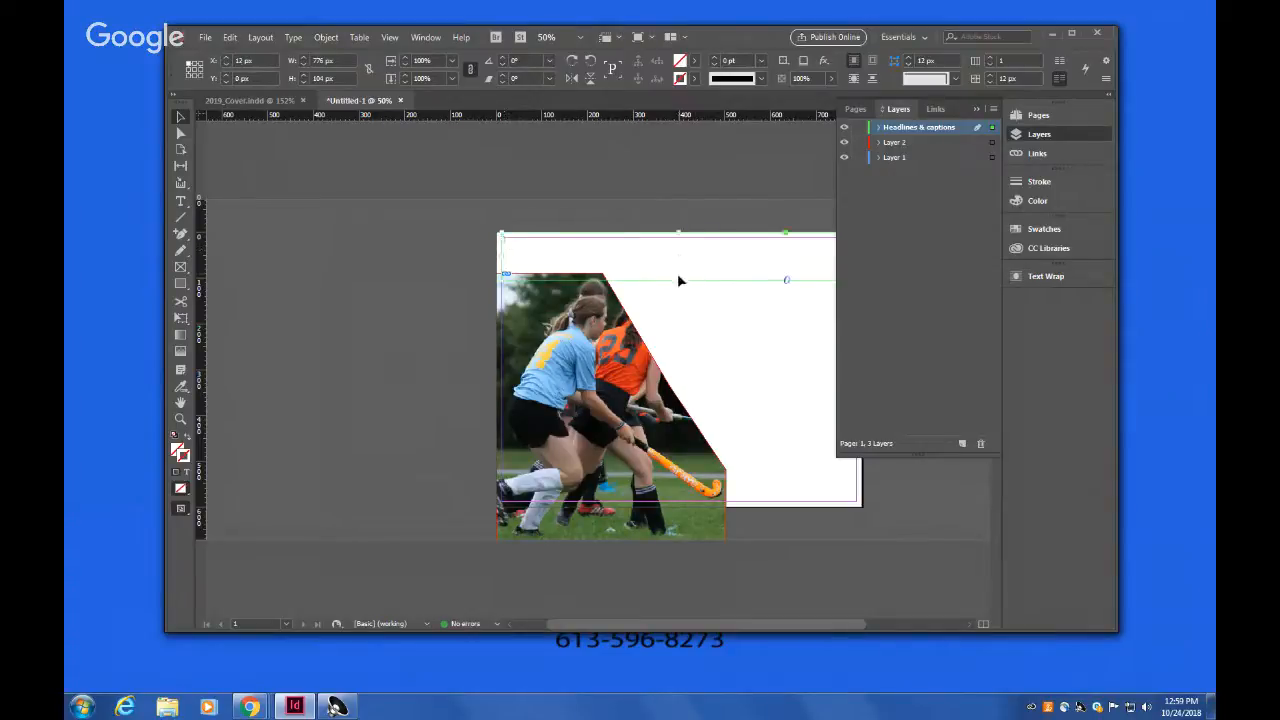
{"action": "left_click_drag", "start_coordinate": [677, 279], "coordinate": [676, 268]}
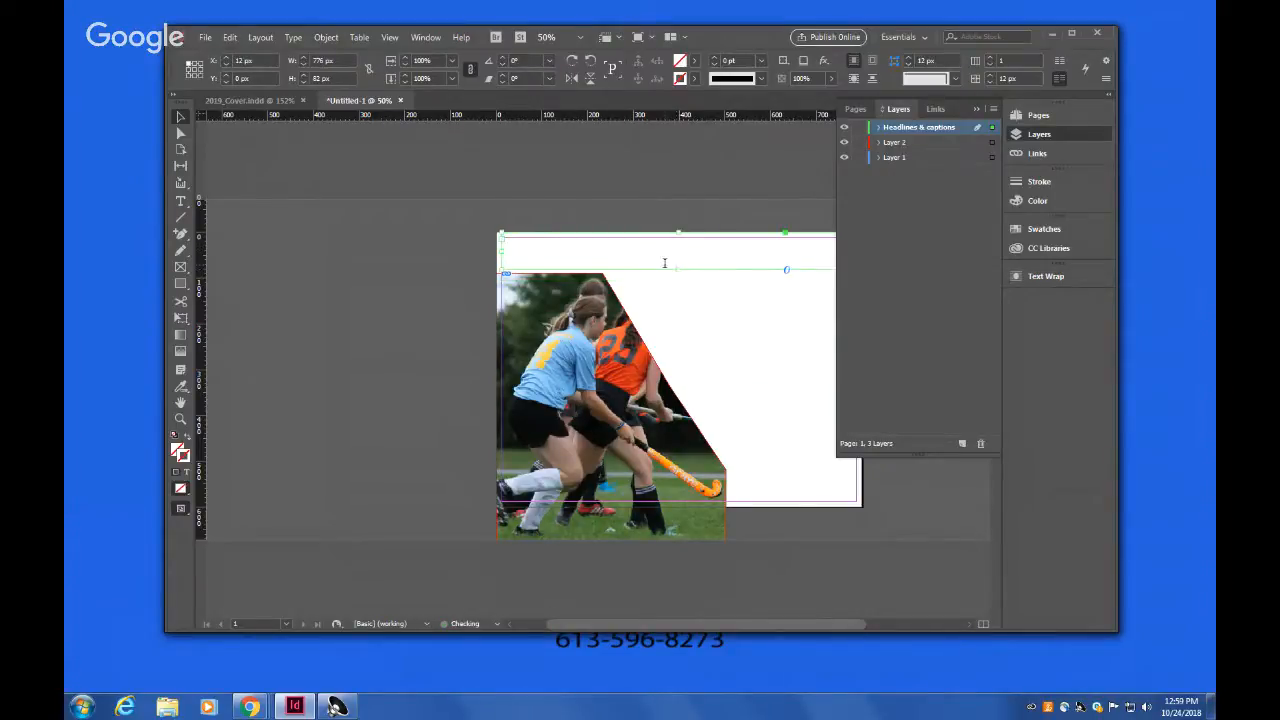
Step: Enter the headline "Field Hockey isn't Ice Hockey" in the headline frame and set the text to 48 pt
{"action": "double_click", "coordinate": [664, 262]}
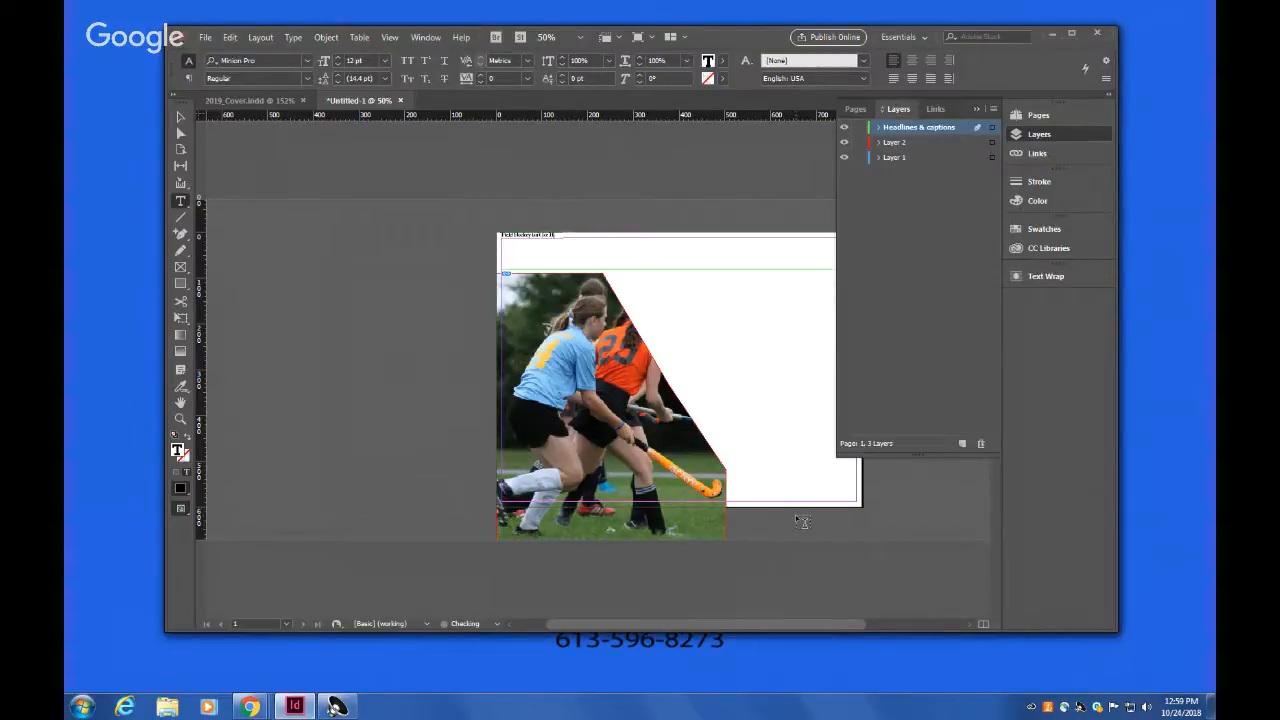
{"action": "key", "text": "ctrl+a"}
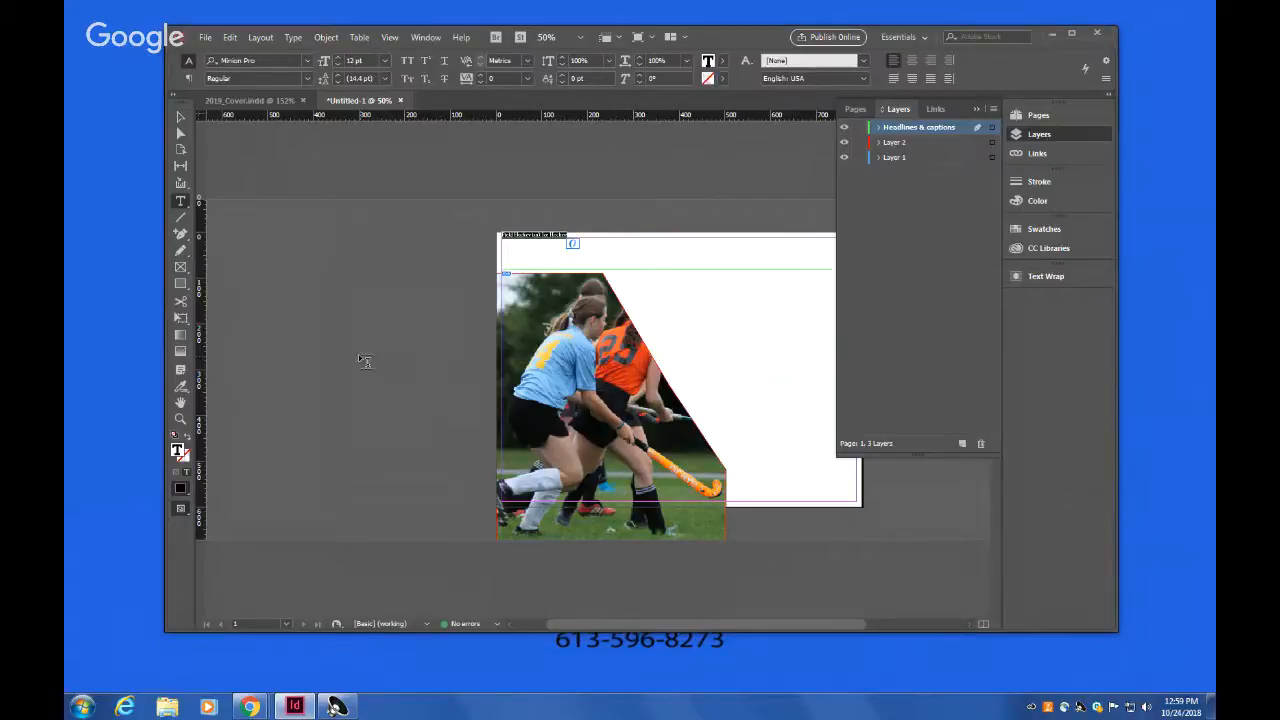
{"action": "left_click", "coordinate": [386, 61]}
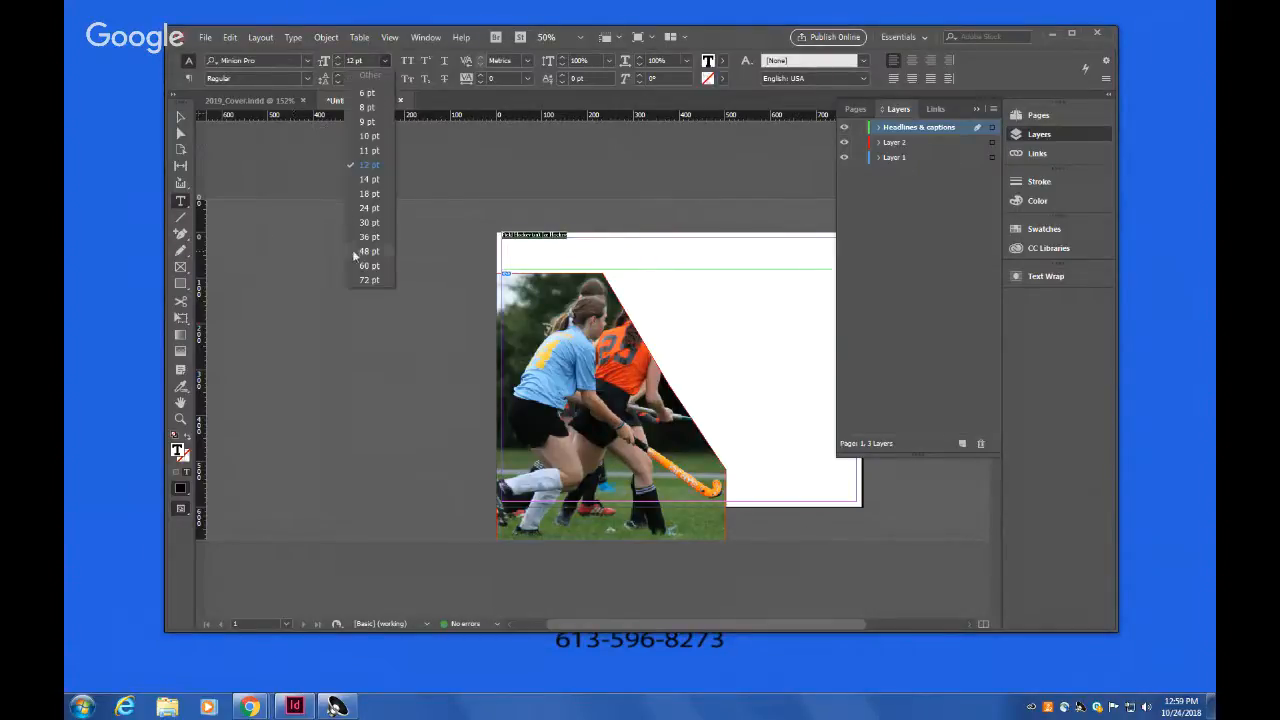
{"action": "left_click", "coordinate": [368, 251]}
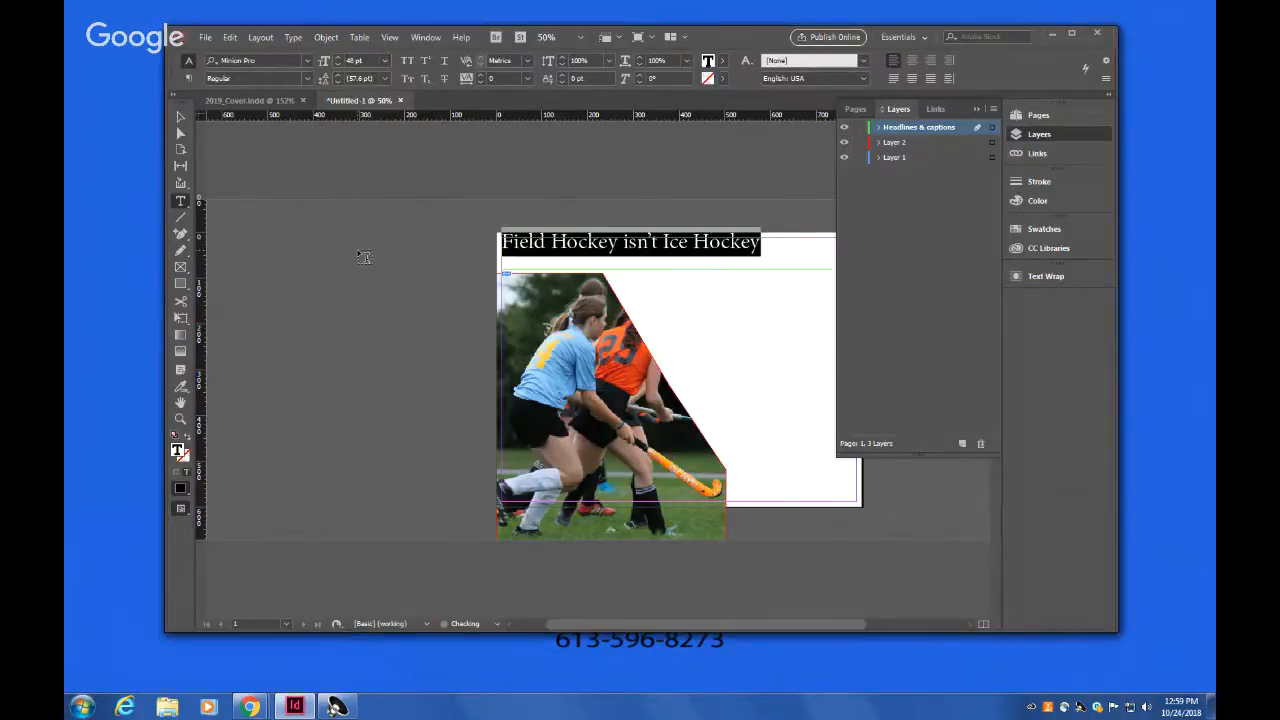
Step: Enlarge the headline text to 64 pt and select its frame
{"action": "left_click", "coordinate": [337, 59]}
{"action": "left_click", "coordinate": [337, 59]}
{"action": "left_click", "coordinate": [336, 59]}
{"action": "left_click", "coordinate": [336, 59]}
{"action": "left_click", "coordinate": [336, 59]}
{"action": "left_click", "coordinate": [336, 59]}
{"action": "left_click", "coordinate": [336, 59]}
{"action": "left_click", "coordinate": [336, 59]}
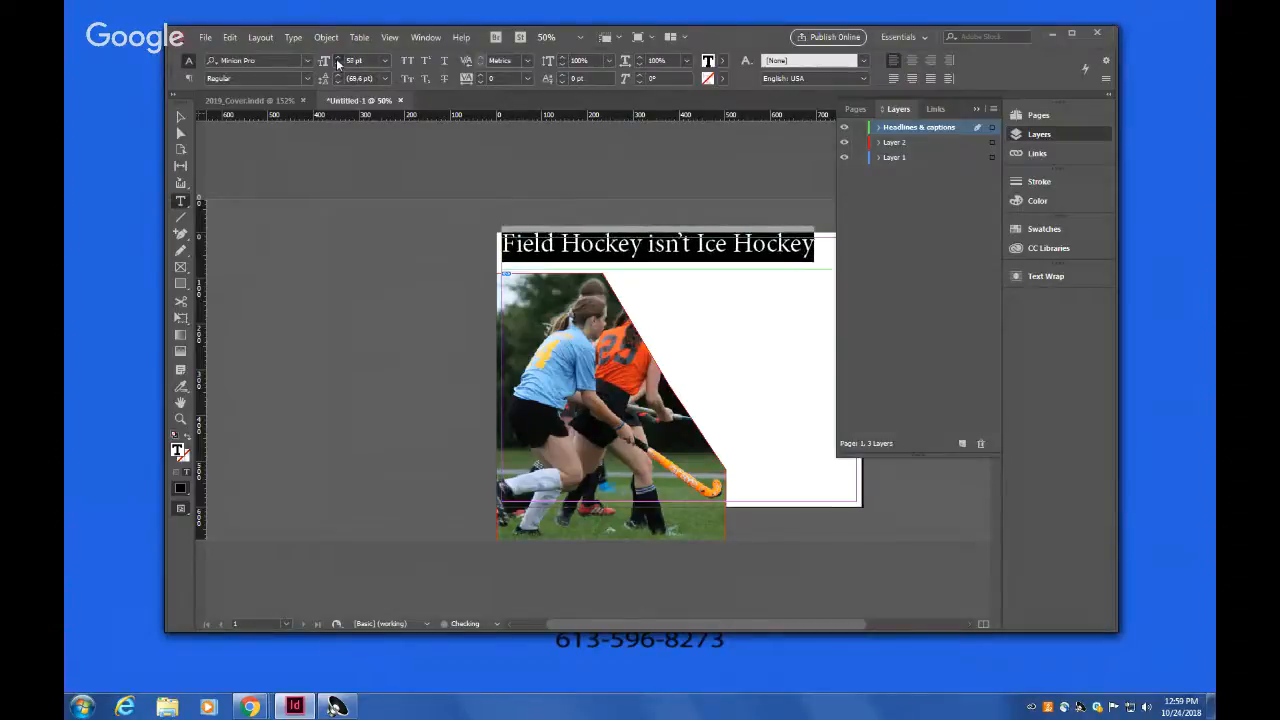
{"action": "left_click", "coordinate": [336, 58]}
{"action": "left_click", "coordinate": [336, 58]}
{"action": "left_click", "coordinate": [336, 58]}
{"action": "left_click", "coordinate": [336, 58]}
{"action": "left_click", "coordinate": [336, 58]}
{"action": "left_click", "coordinate": [336, 58]}
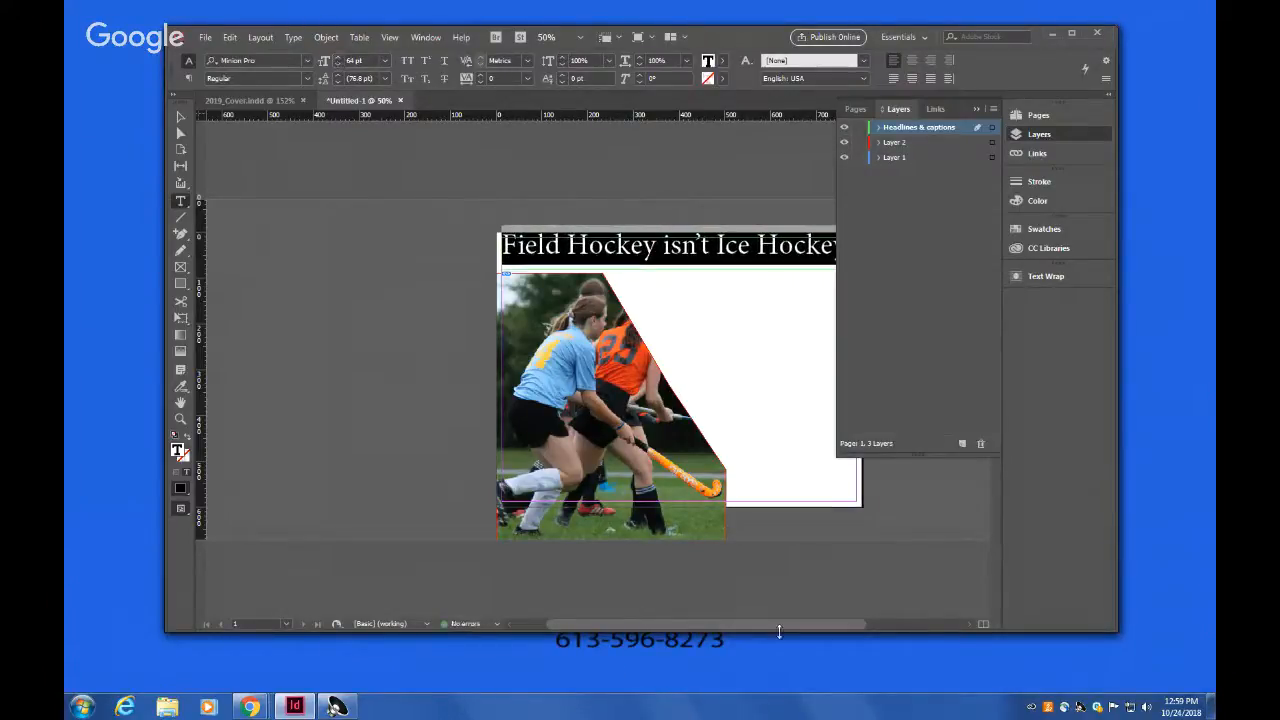
{"action": "left_click_drag", "start_coordinate": [768, 625], "coordinate": [800, 624]}
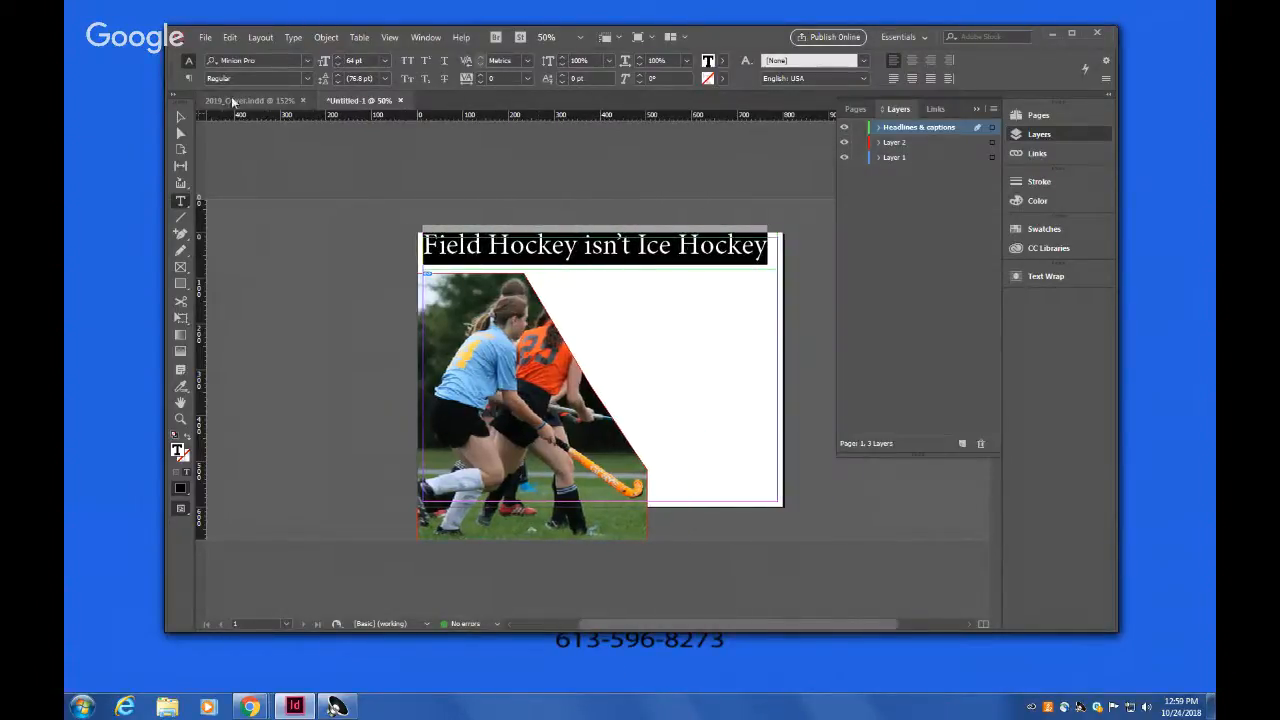
{"action": "left_click", "coordinate": [180, 119]}
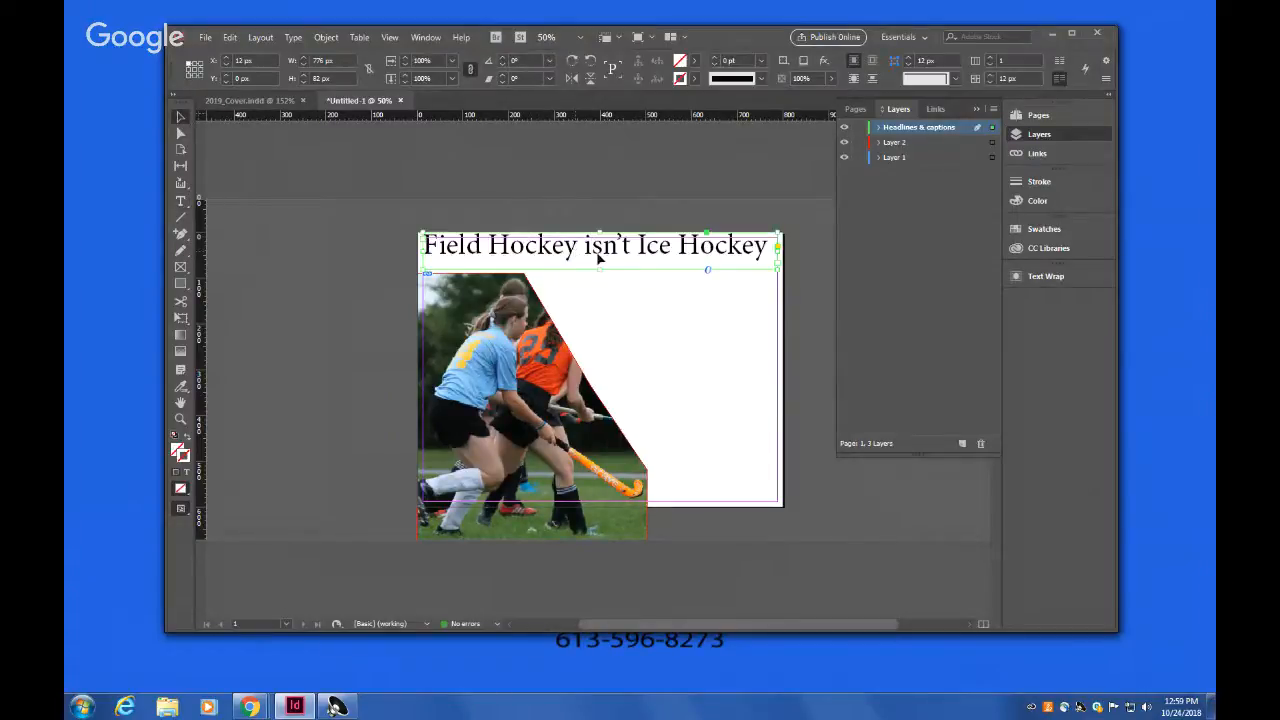
Step: Select the hockey photo's frame and nudge it up to 80 px below the page top, then deselect it
{"action": "left_click", "coordinate": [530, 420]}
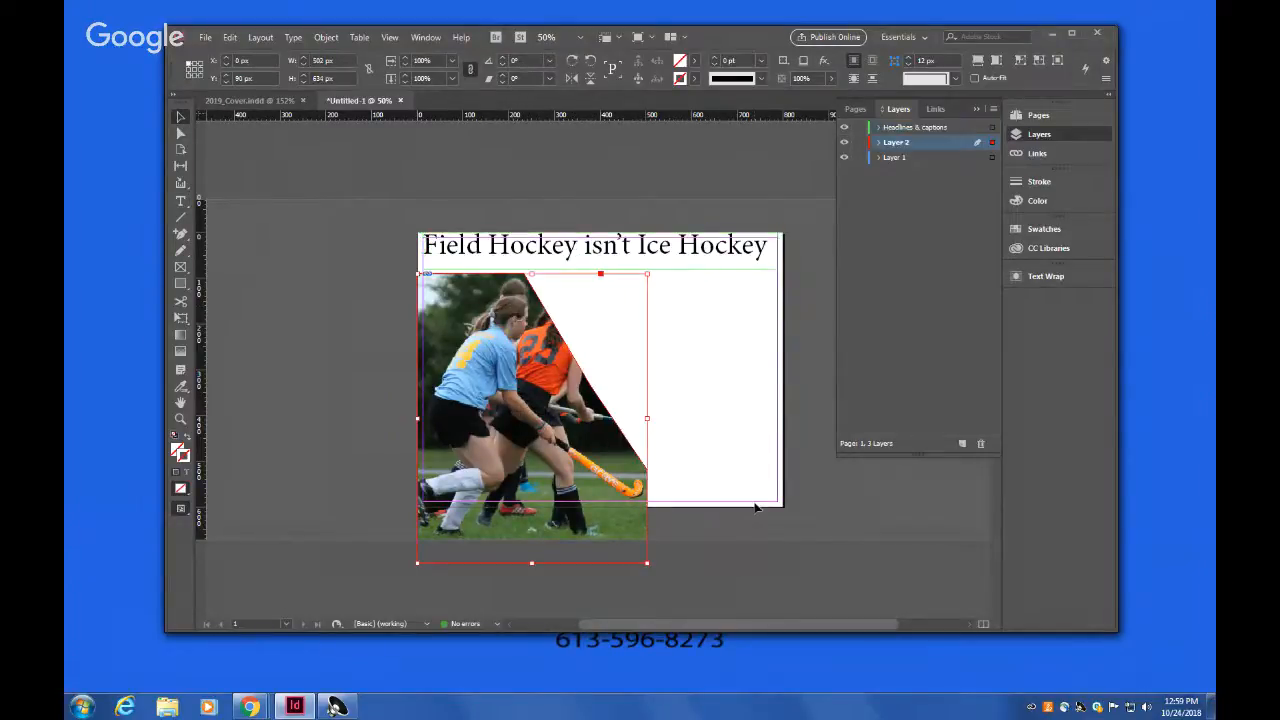
{"action": "key", "text": "Up"}
{"action": "key", "text": "Up"}
{"action": "key", "text": "Up"}
{"action": "key", "text": "Up"}
{"action": "key", "text": "Up"}
{"action": "key", "text": "Up"}
{"action": "key", "text": "Up"}
{"action": "key", "text": "Up"}
{"action": "key", "text": "Up"}
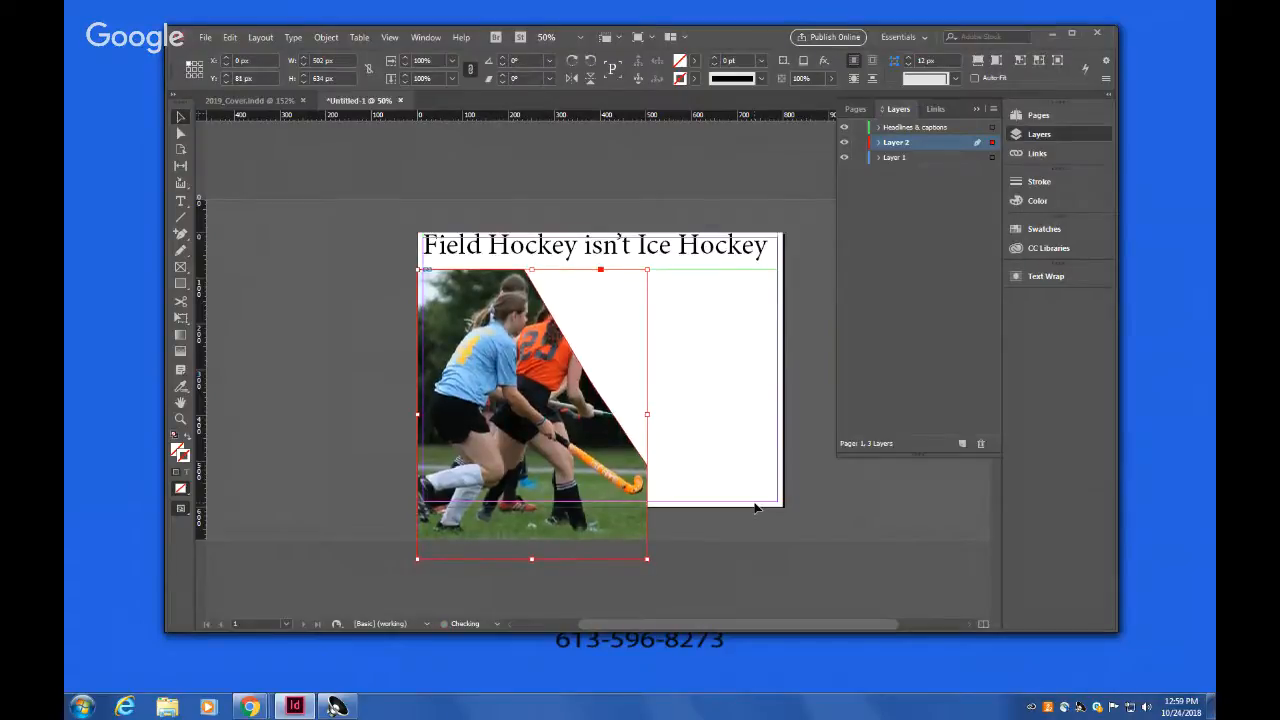
{"action": "key", "text": "Up"}
{"action": "left_click", "coordinate": [805, 478]}
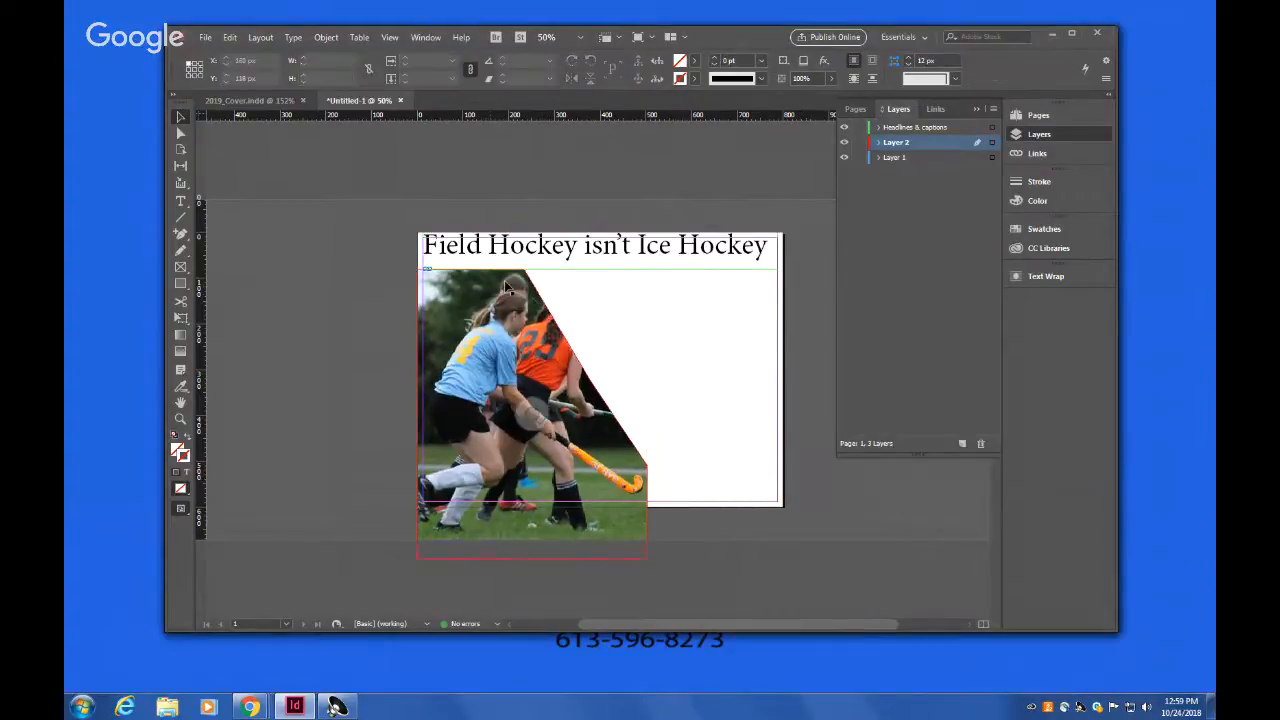
Step: Draw a text frame about 562 × 534 px below the headline, overlapping the photo to the page's right edge, and fill it with placeholder text
{"action": "left_click", "coordinate": [181, 201]}
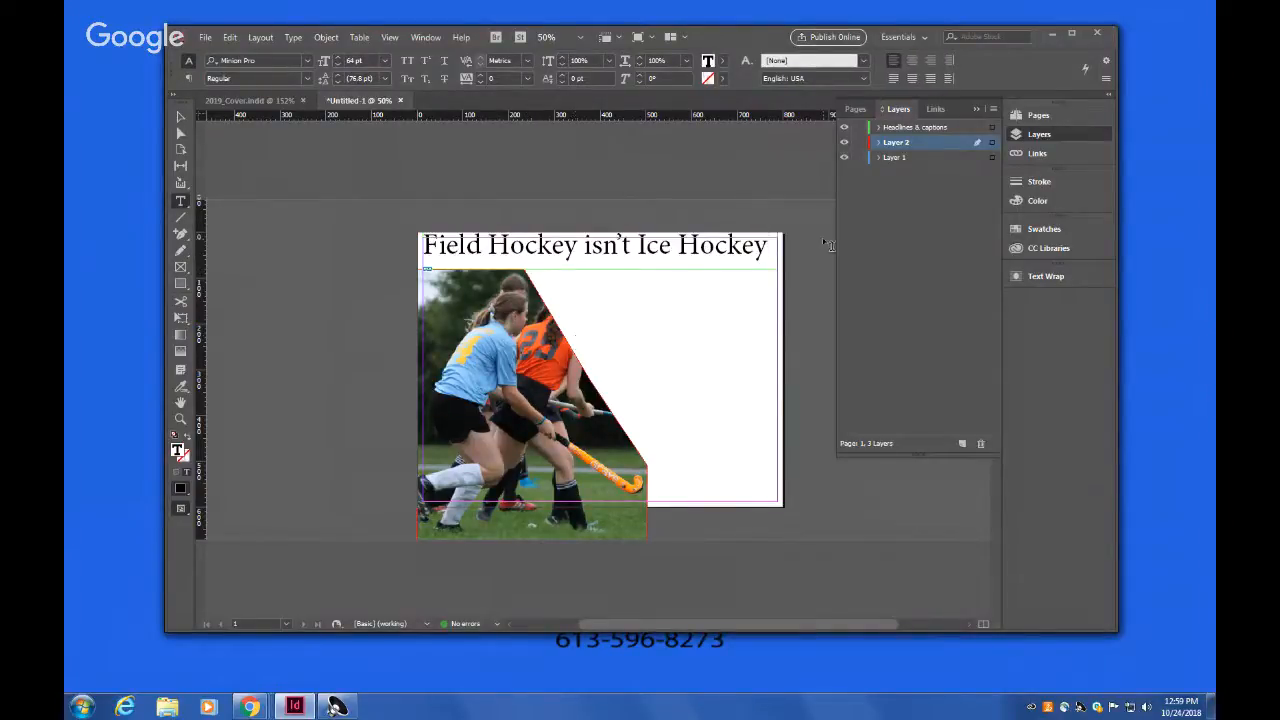
{"action": "left_click", "coordinate": [881, 131]}
{"action": "left_click_drag", "start_coordinate": [785, 270], "coordinate": [528, 514]}
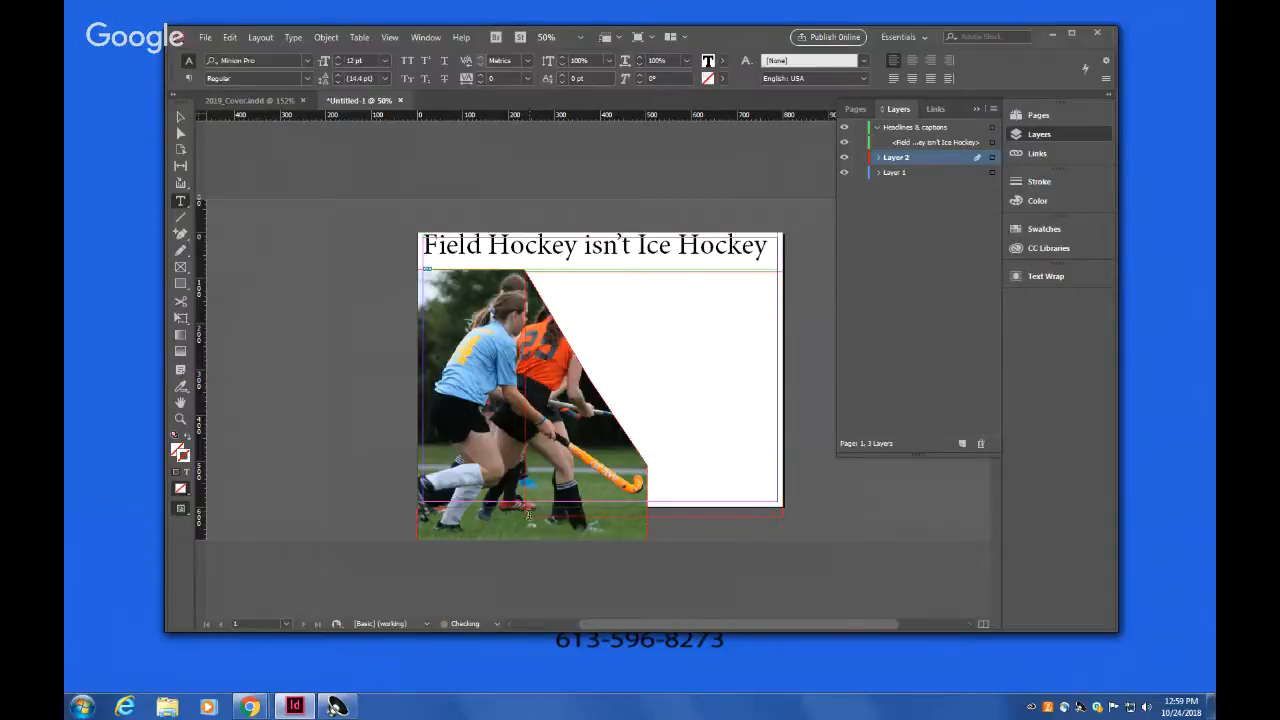
{"action": "left_click", "coordinate": [293, 37]}
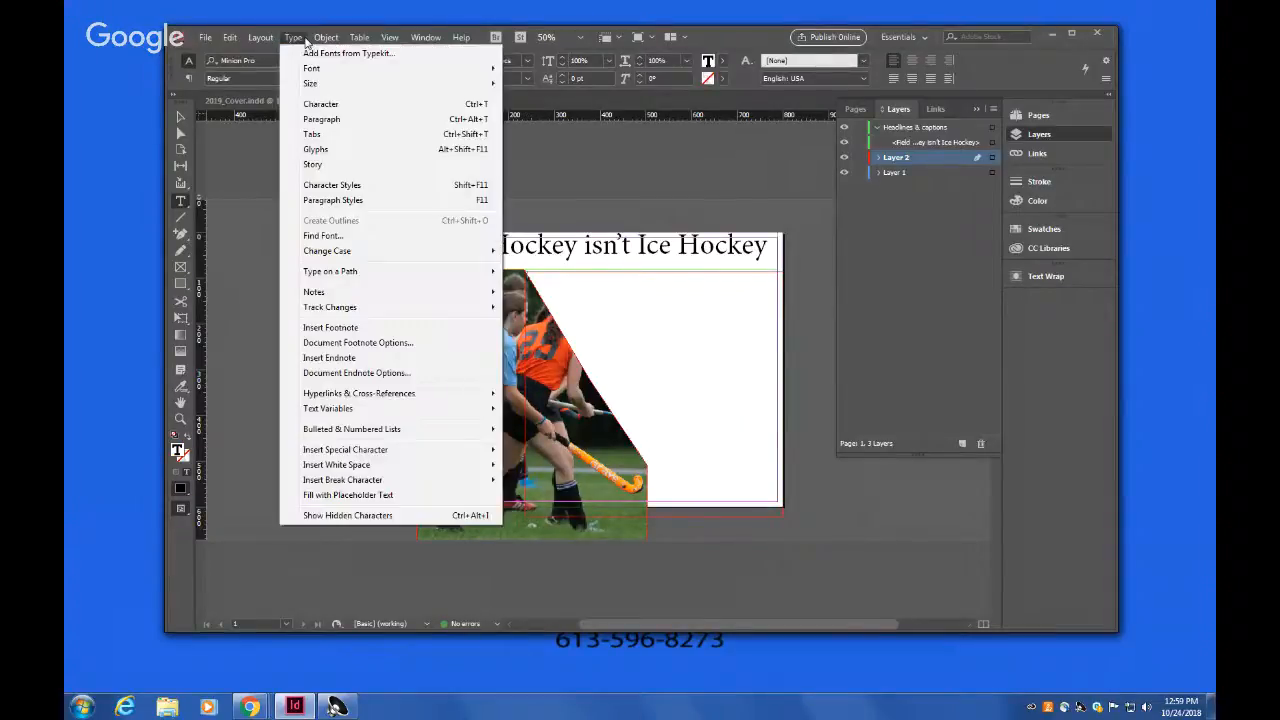
{"action": "left_click", "coordinate": [338, 496]}
{"action": "key", "text": "Escape"}
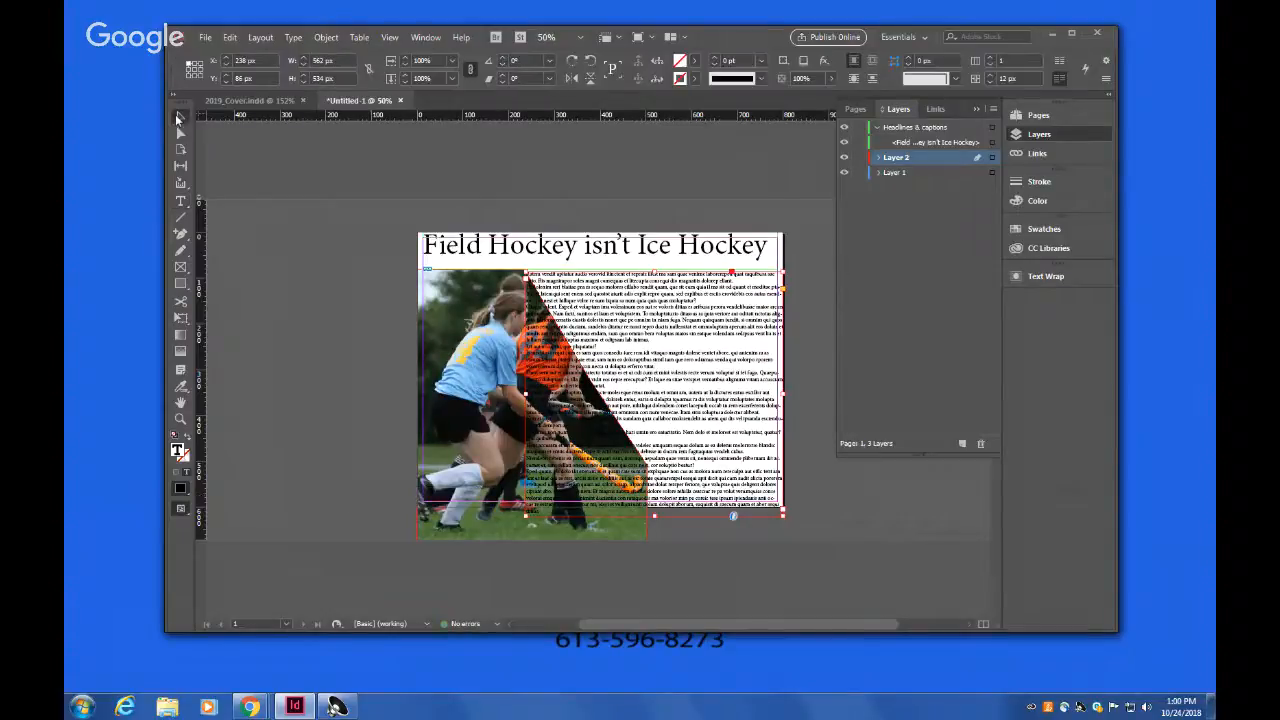
Step: Wrap the body text around the hockey photo's object shape, with the contour type set to Detect Edges
{"action": "left_click", "coordinate": [431, 395]}
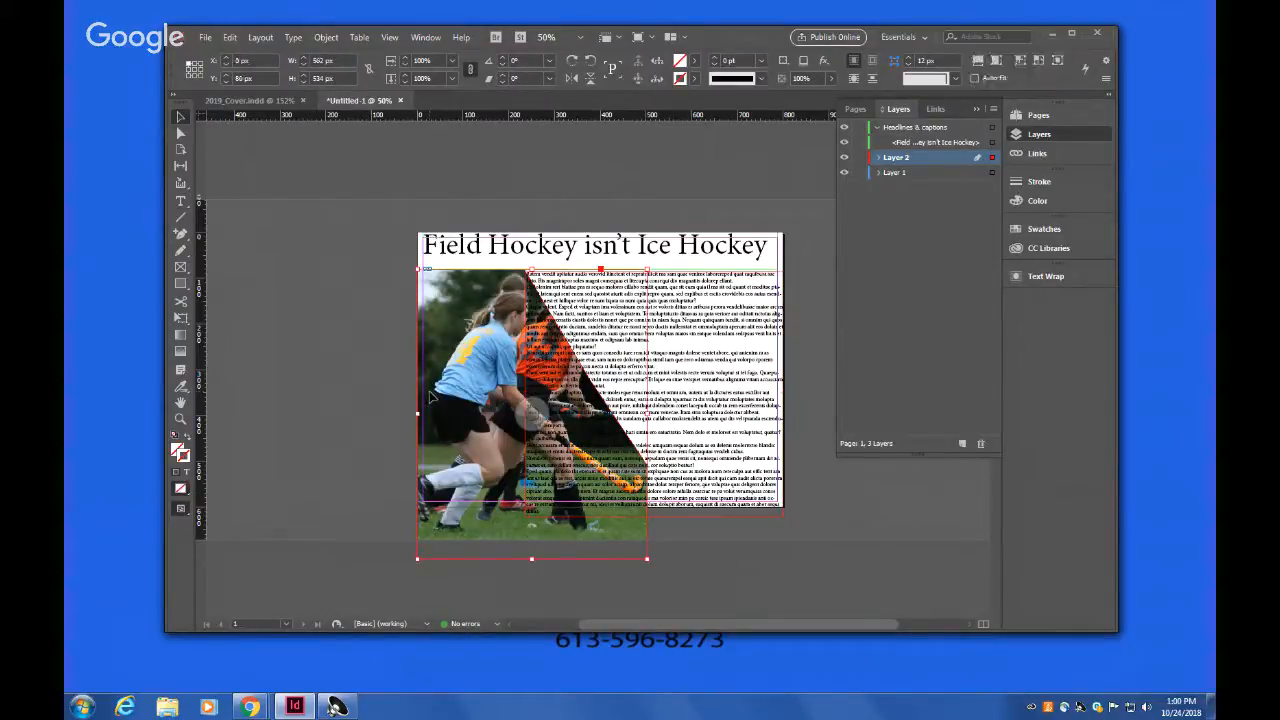
{"action": "left_click", "coordinate": [1045, 276]}
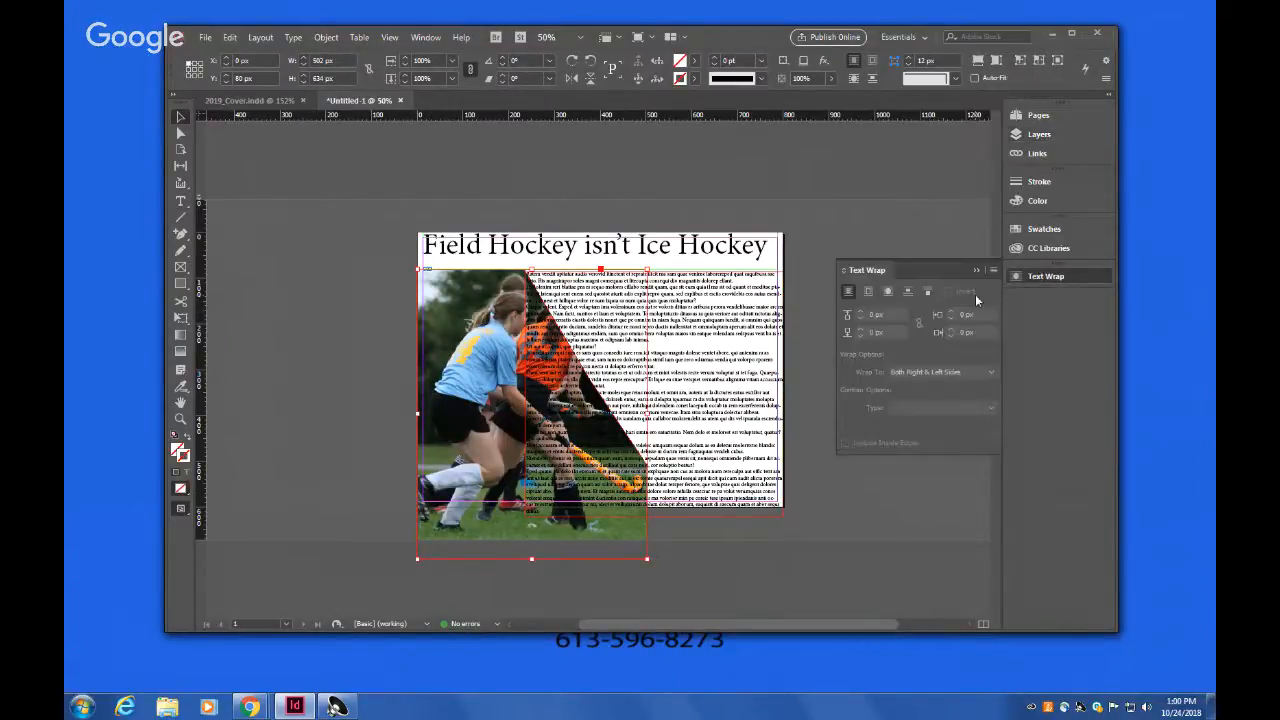
{"action": "left_click", "coordinate": [868, 291]}
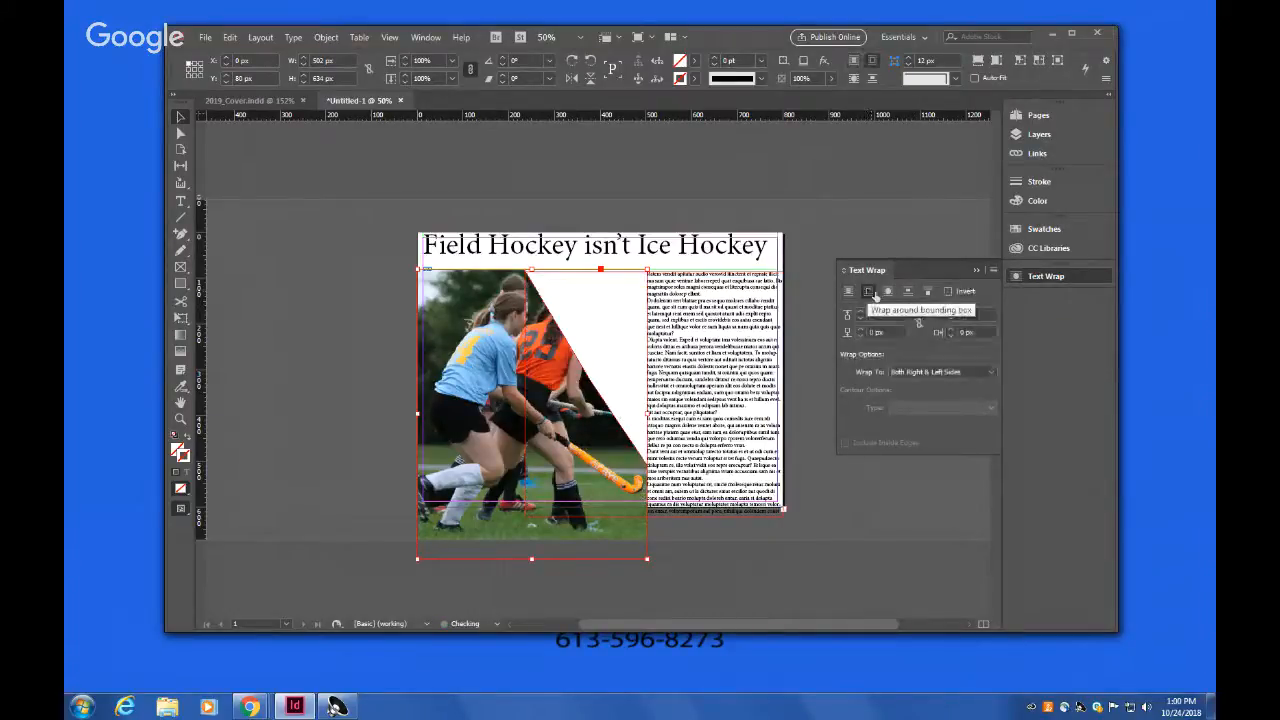
{"action": "left_click", "coordinate": [889, 292]}
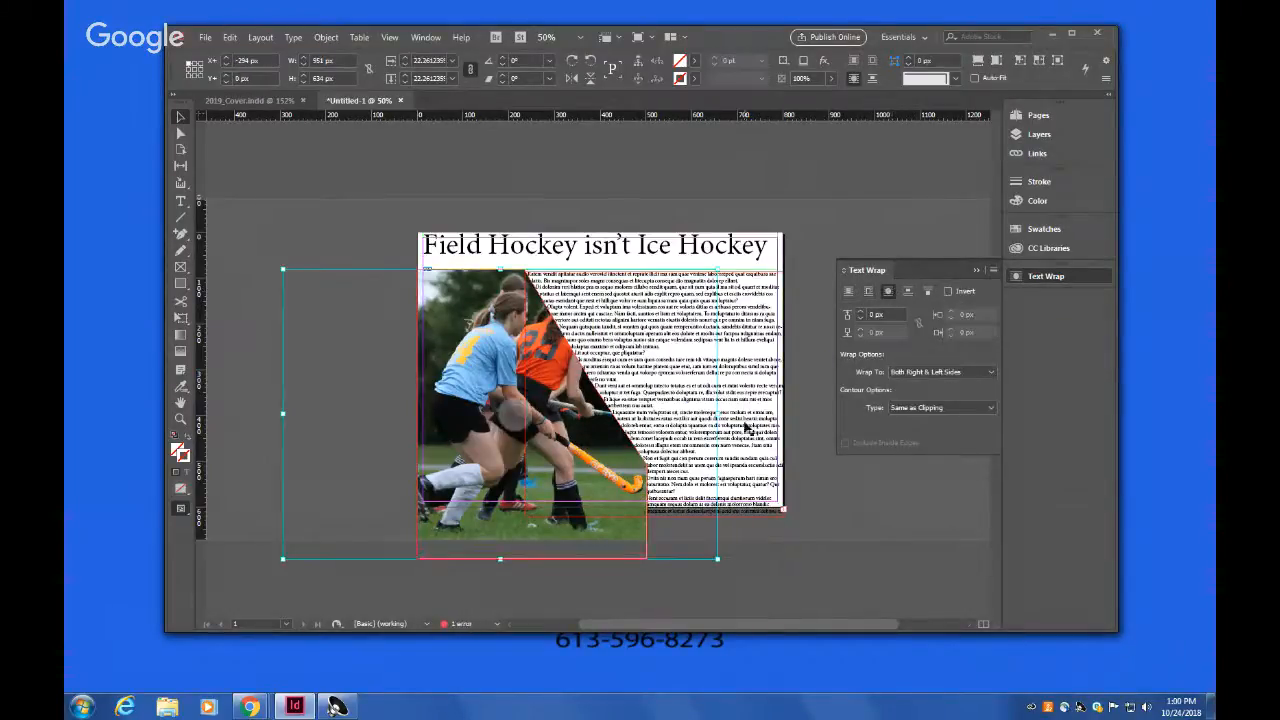
{"action": "left_click", "coordinate": [909, 409]}
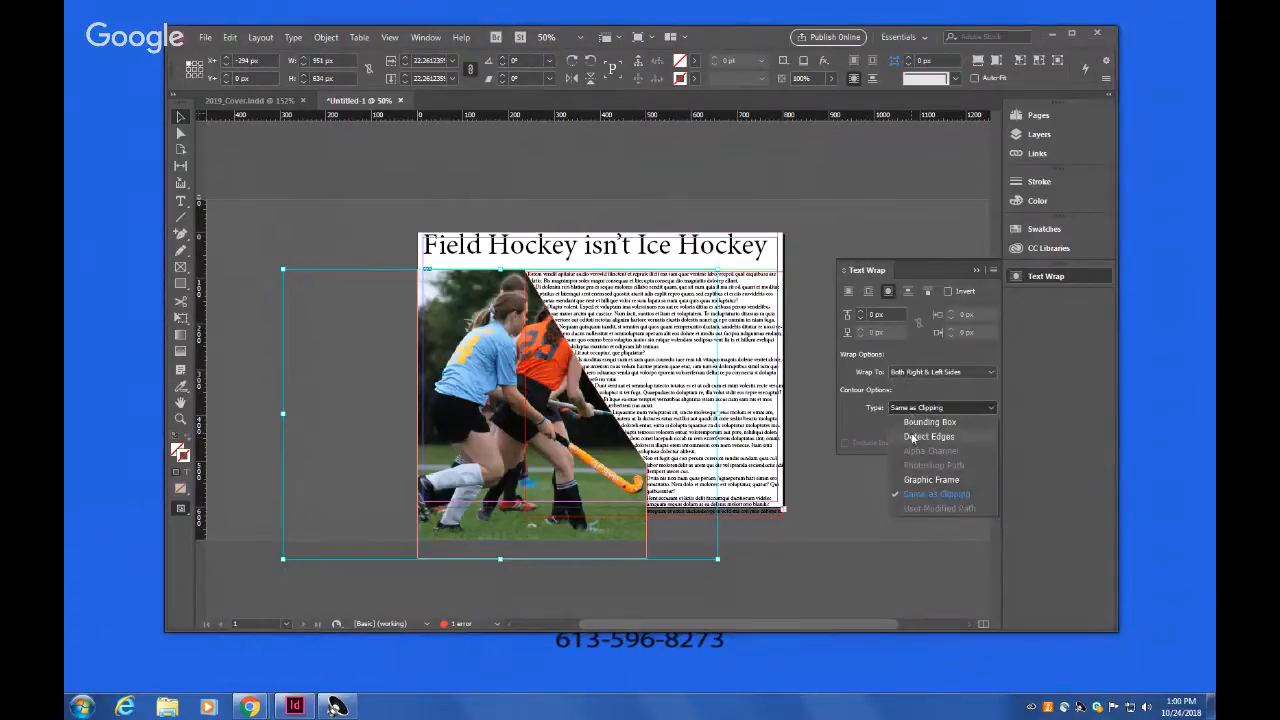
{"action": "left_click", "coordinate": [912, 437]}
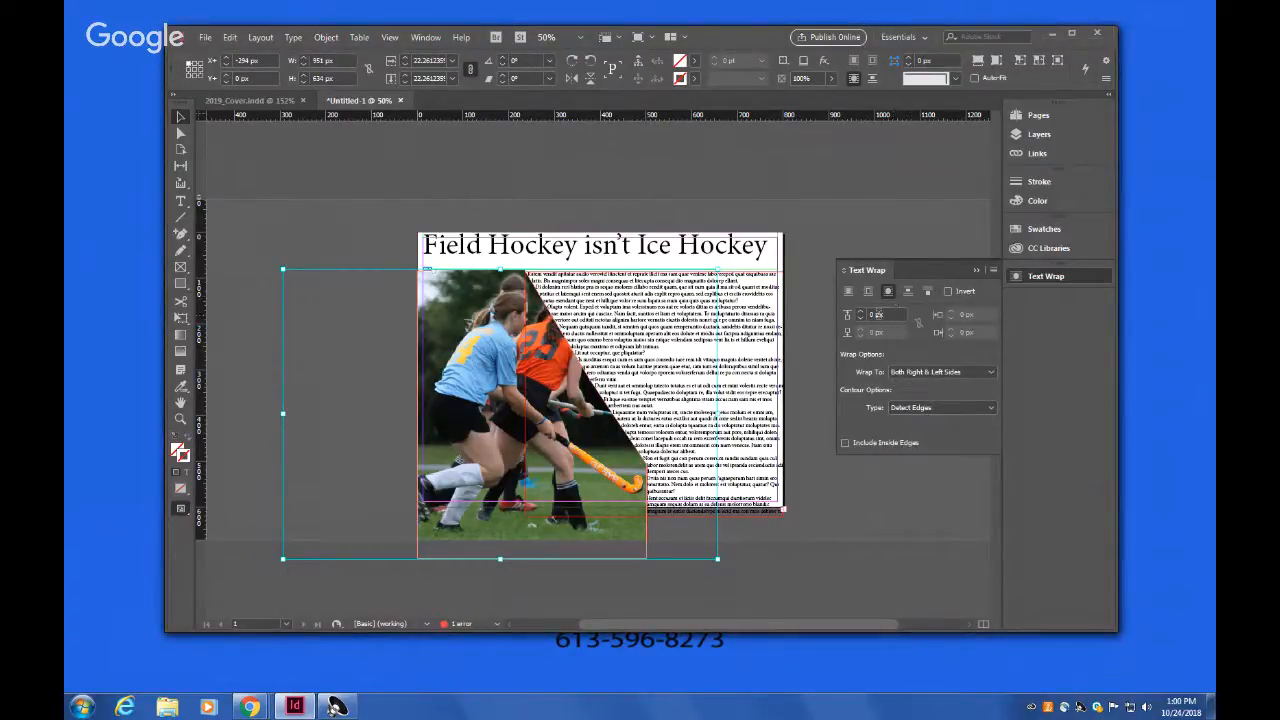
Step: Increase the photo's text wrap offset by a few pixels, deselect it, and switch the screen mode to Preview
{"action": "left_click", "coordinate": [860, 313]}
{"action": "left_click", "coordinate": [860, 313]}
{"action": "left_click", "coordinate": [860, 313]}
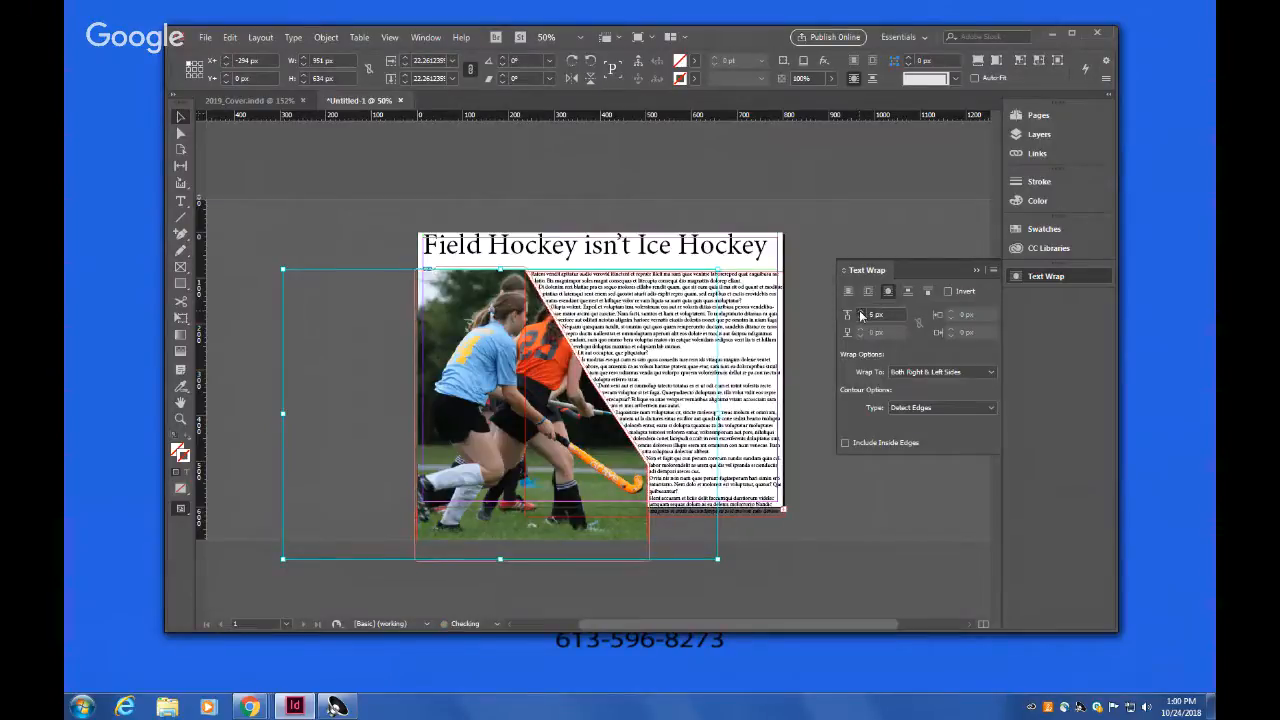
{"action": "left_click", "coordinate": [860, 313]}
{"action": "left_click", "coordinate": [801, 345]}
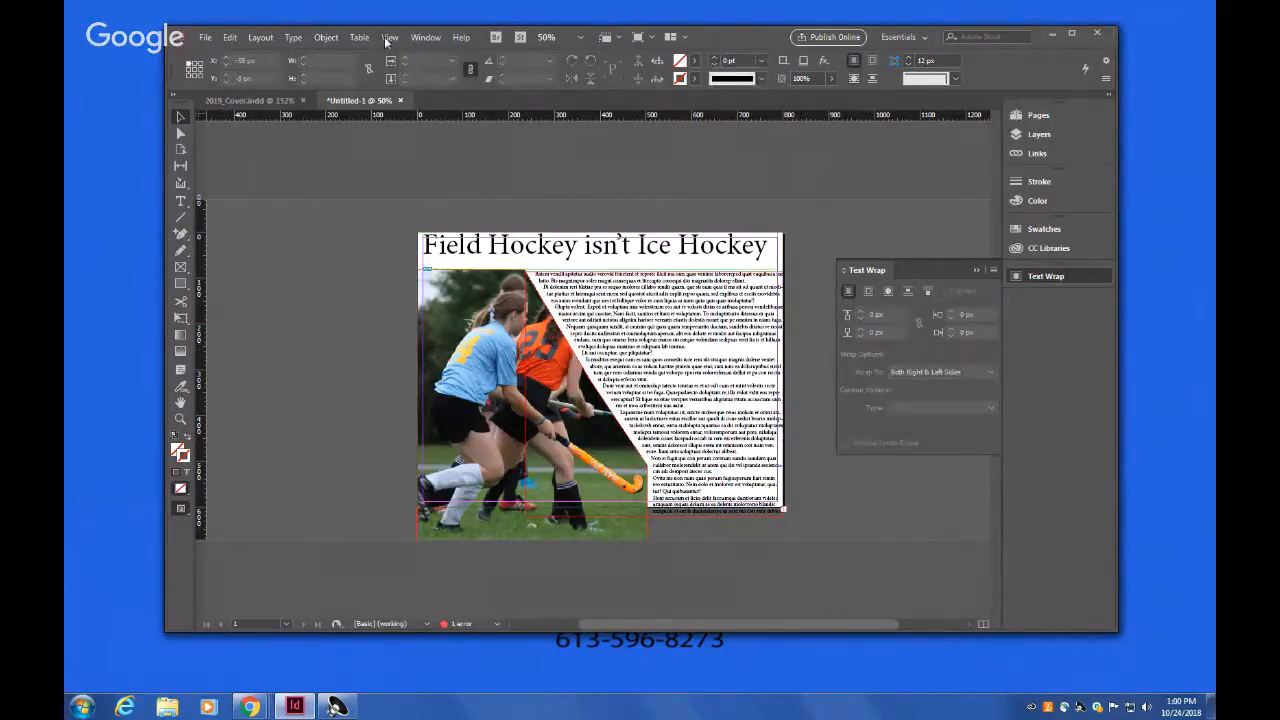
{"action": "left_click", "coordinate": [637, 38]}
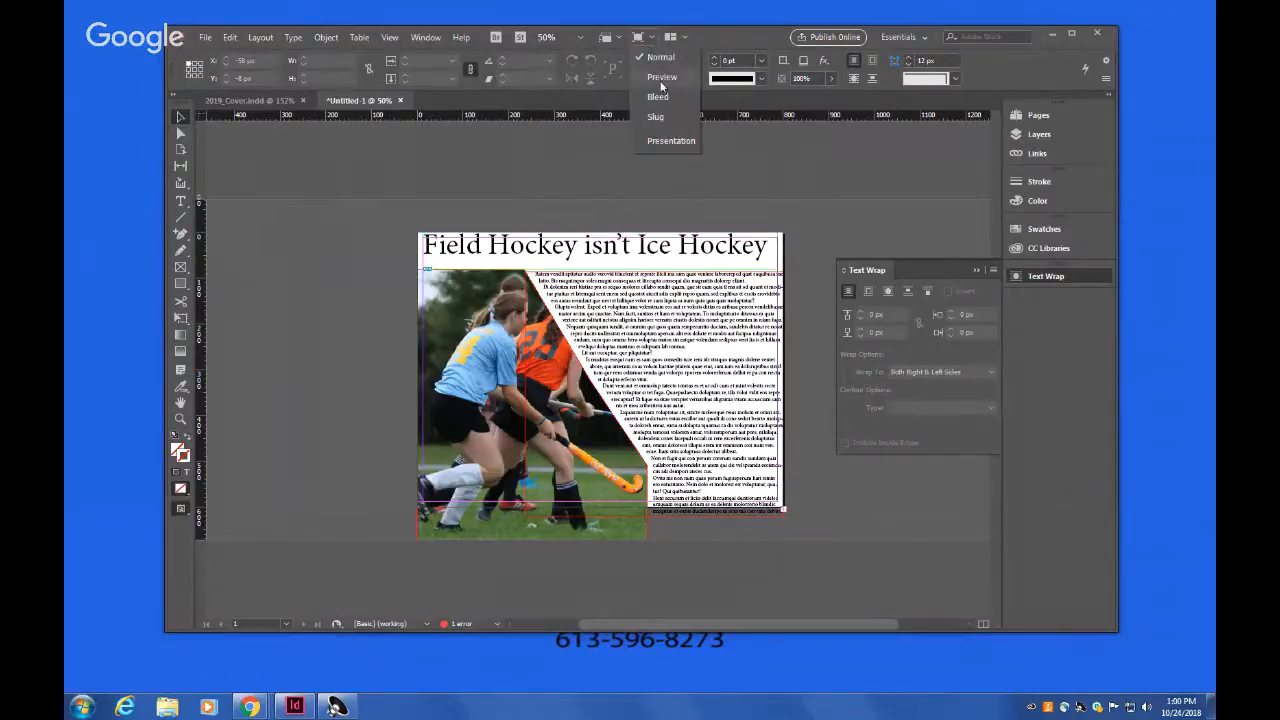
{"action": "left_click", "coordinate": [660, 77]}
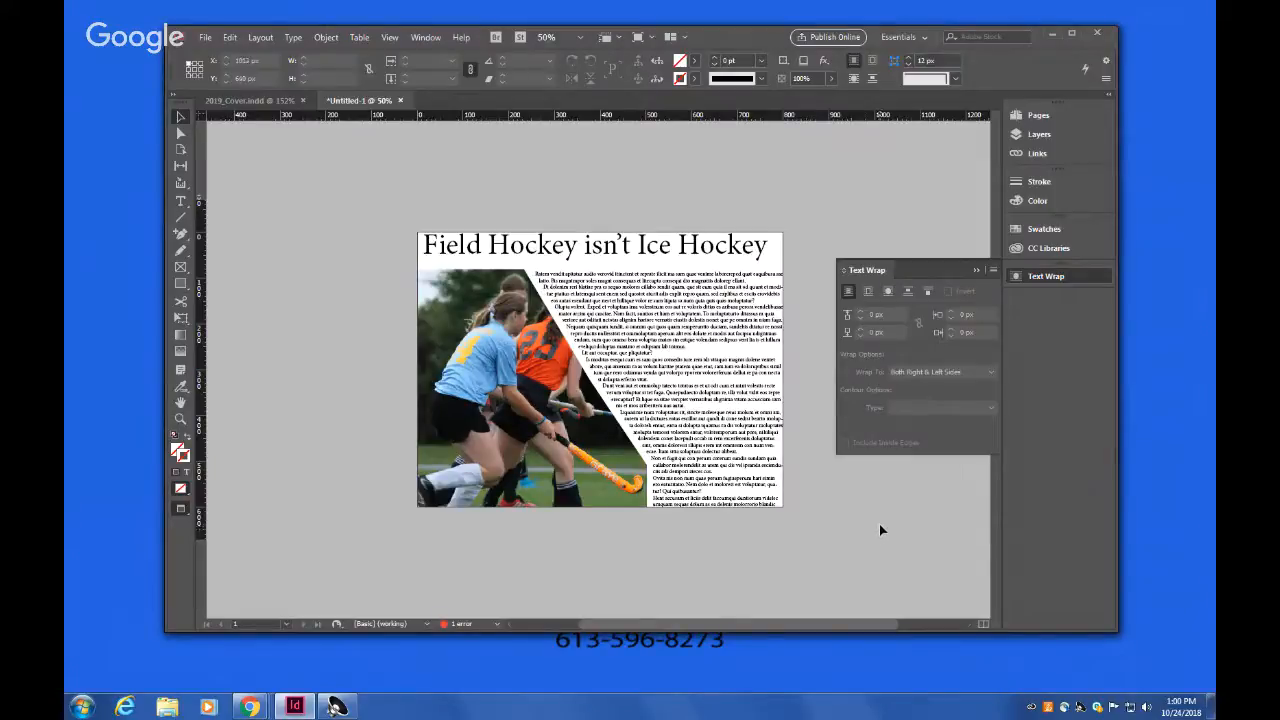
Step: Open the template WALLFLOWER_TEMPLATE_2018.indt and collapse the text wrap settings
{"action": "left_click", "coordinate": [205, 37]}
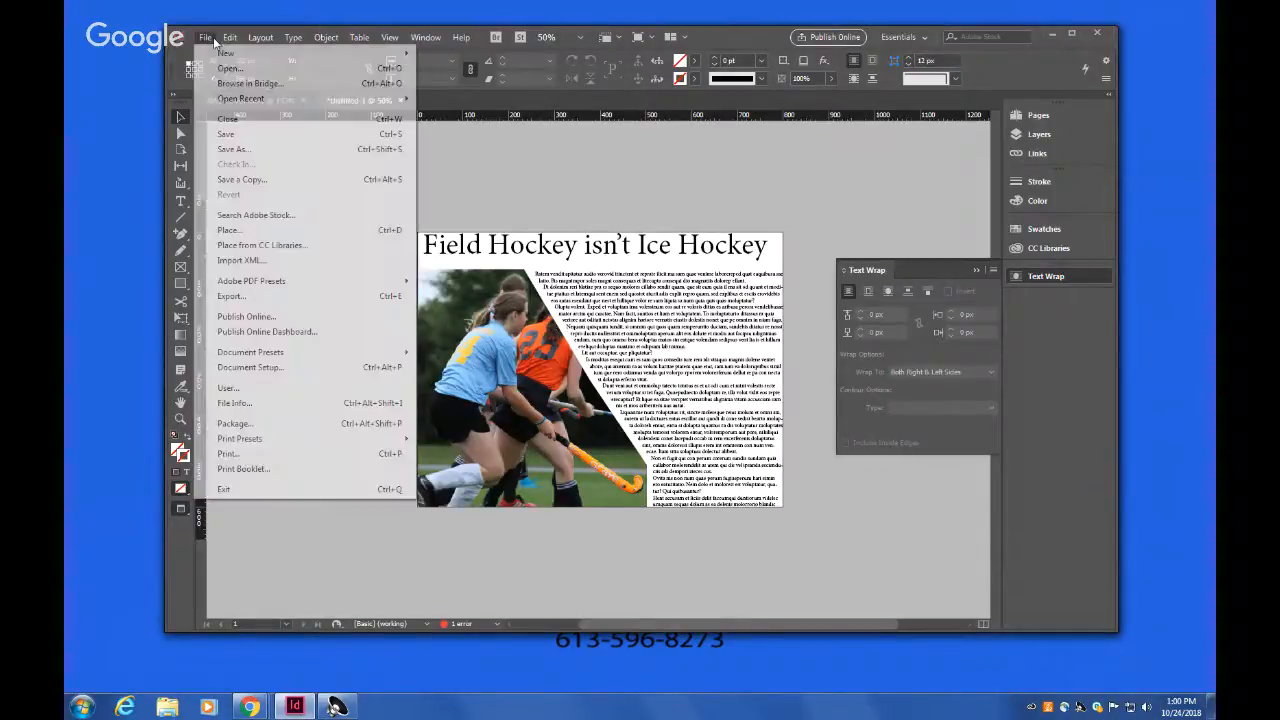
{"action": "left_click", "coordinate": [225, 70]}
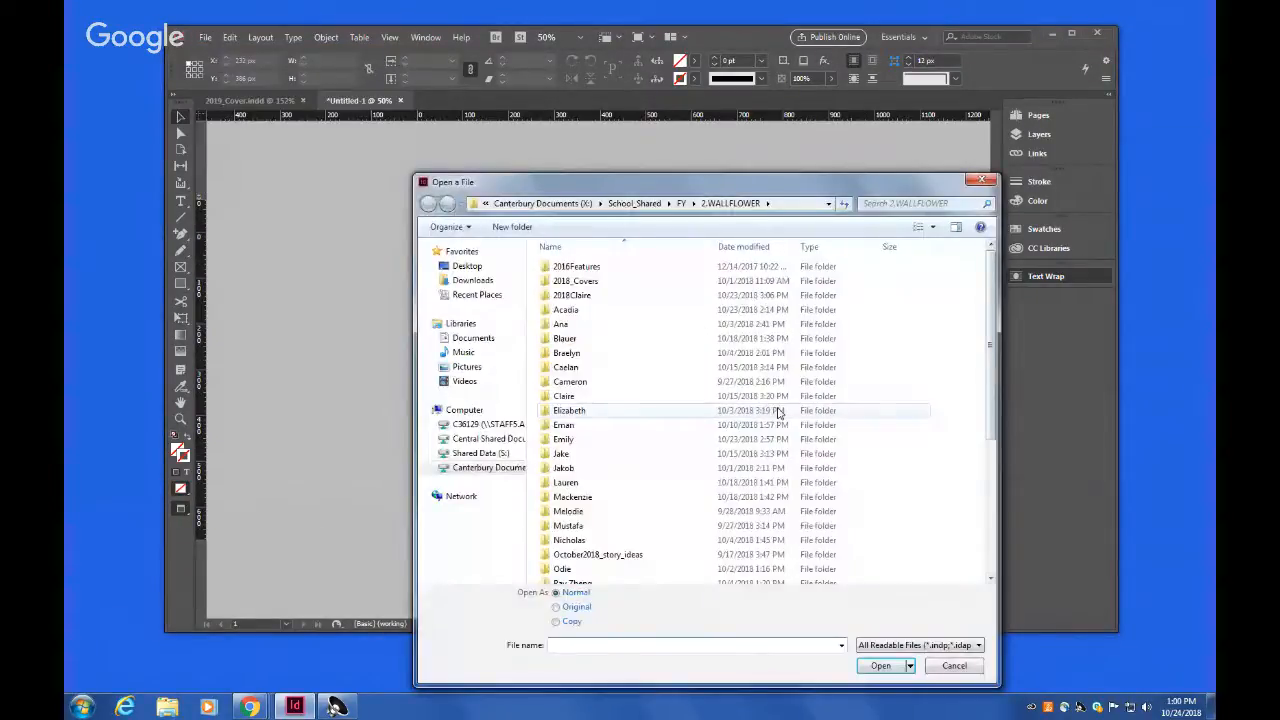
{"action": "scroll", "coordinate": [720, 480], "scroll_direction": "down", "scroll_amount": 5}
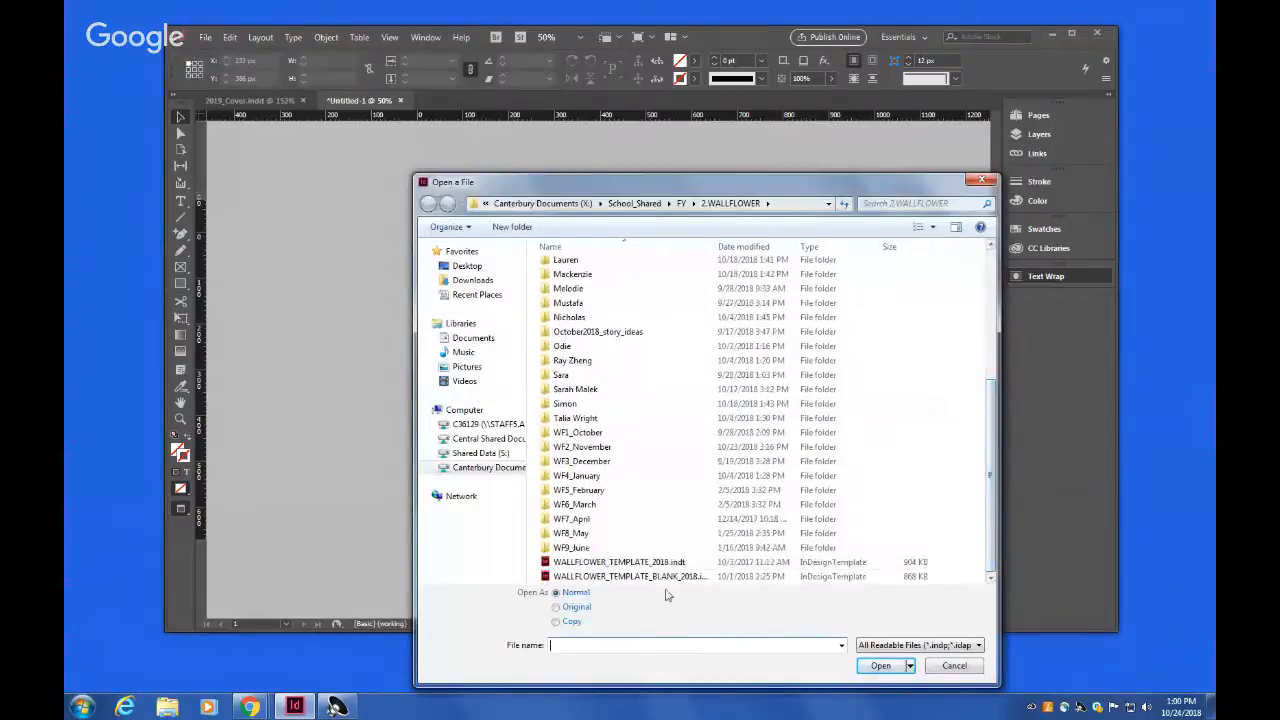
{"action": "double_click", "coordinate": [650, 564]}
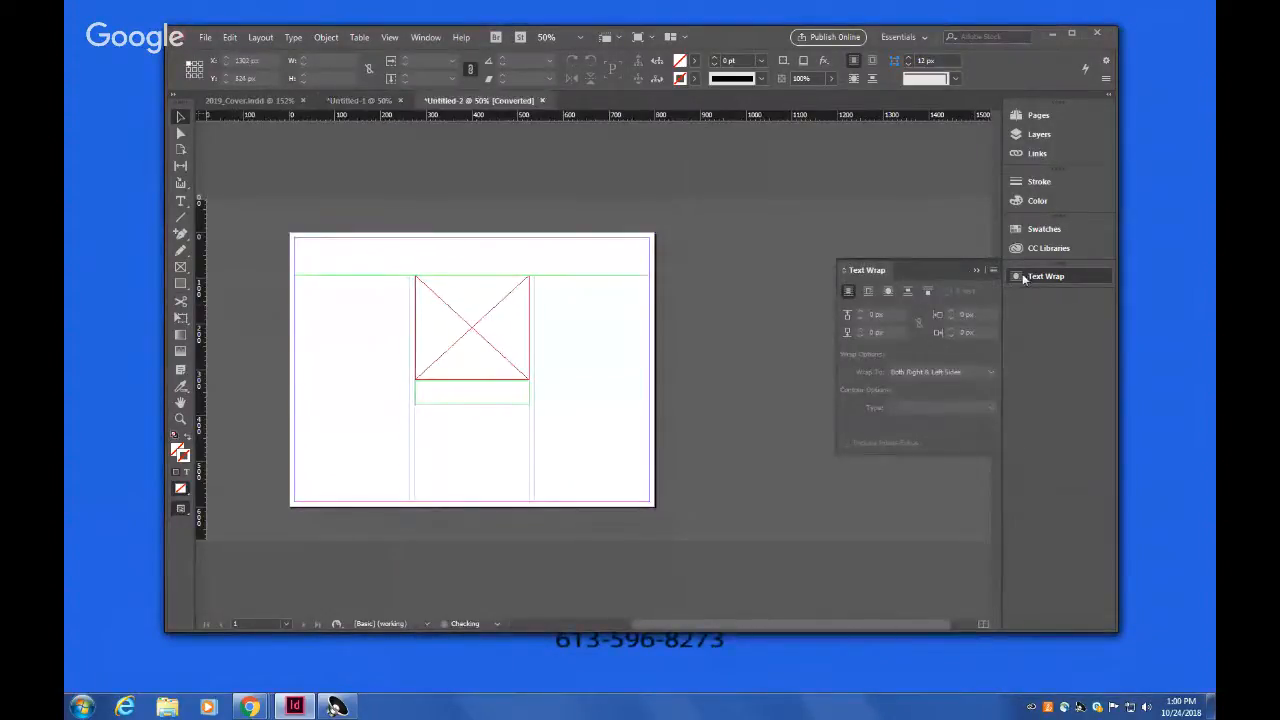
{"action": "left_click", "coordinate": [977, 270]}
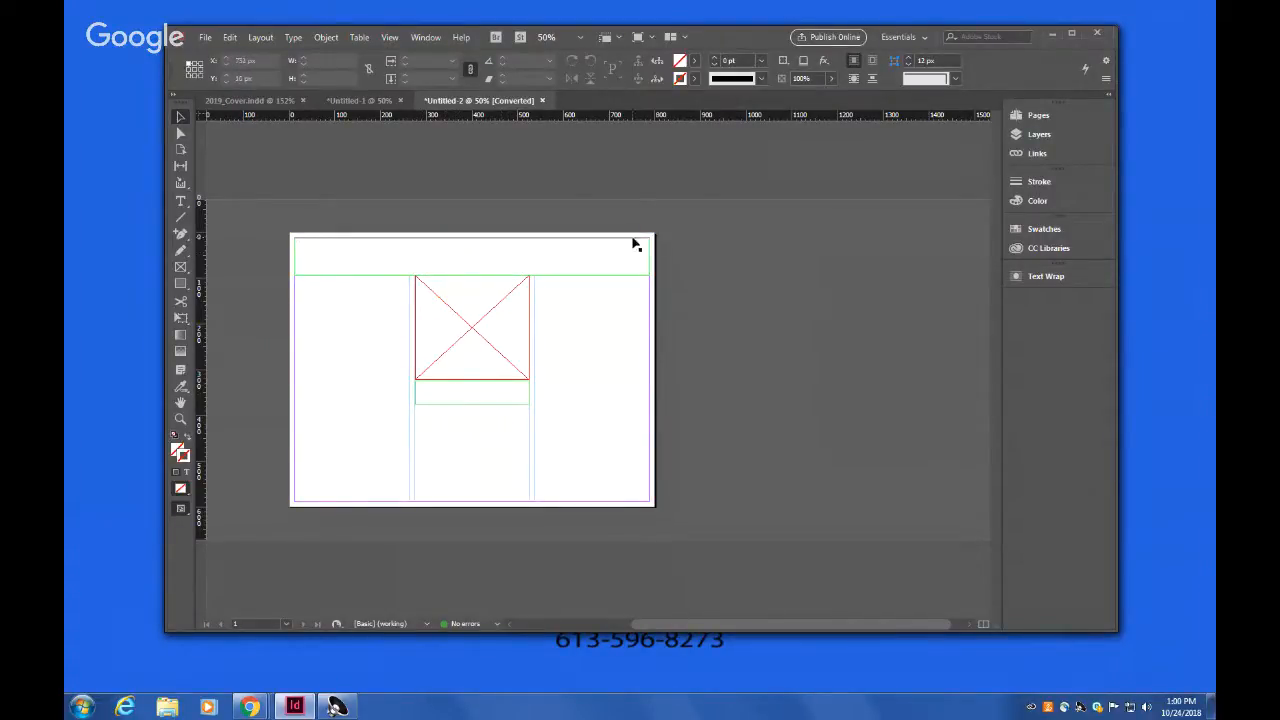
Step: Return to the field hockey layout, resize the headline frame to about 328 × 280 px, and move it over the body text at the page's right edge
{"action": "left_click", "coordinate": [343, 99]}
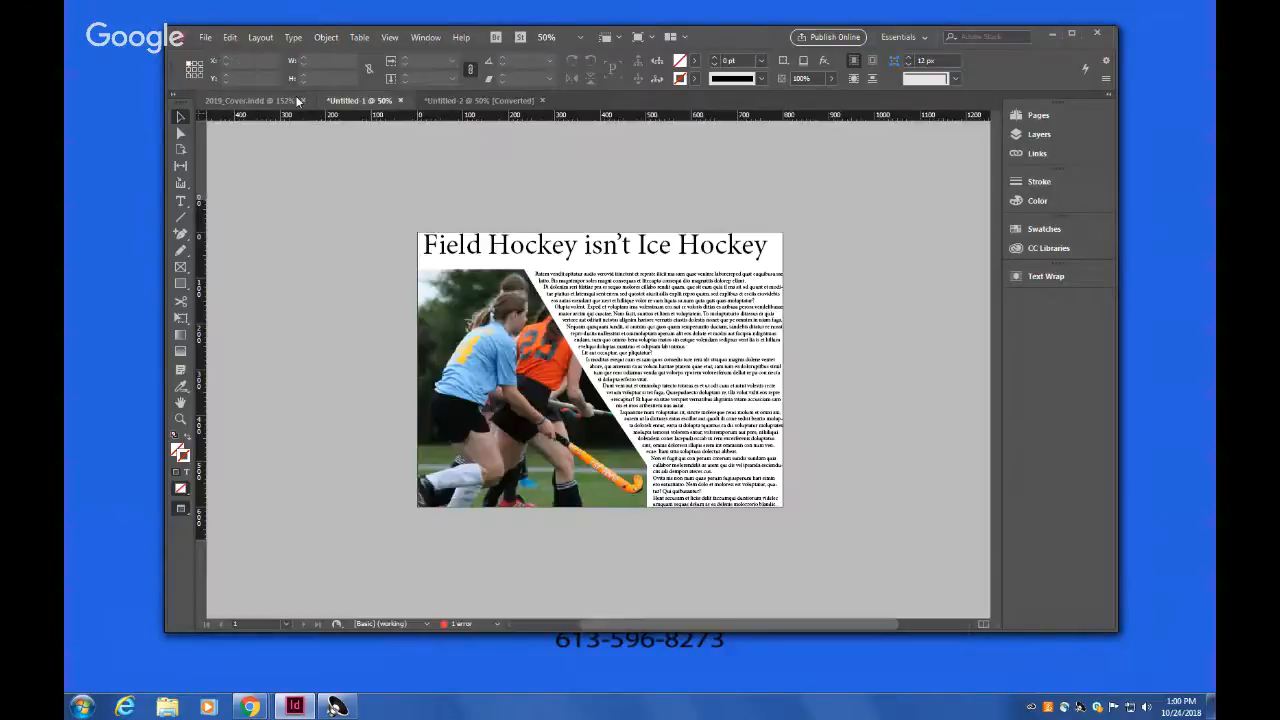
{"action": "left_click", "coordinate": [297, 101]}
{"action": "left_click", "coordinate": [345, 99]}
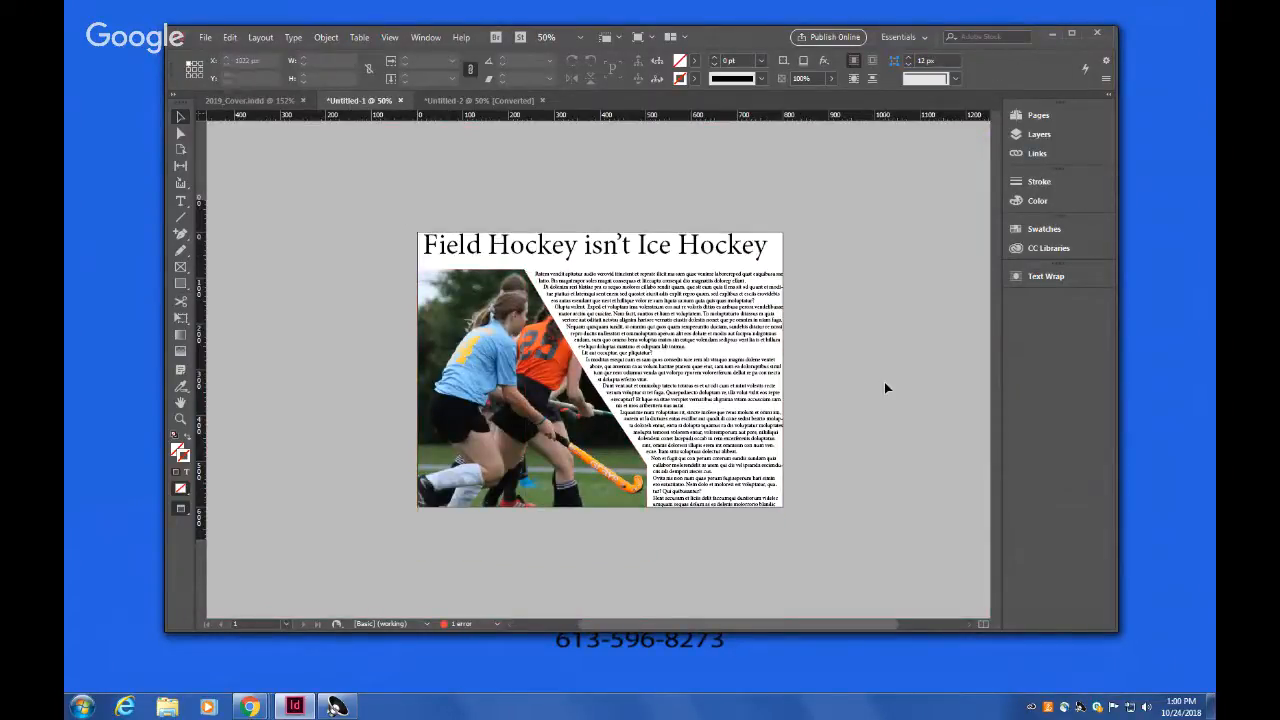
{"action": "left_click", "coordinate": [594, 251]}
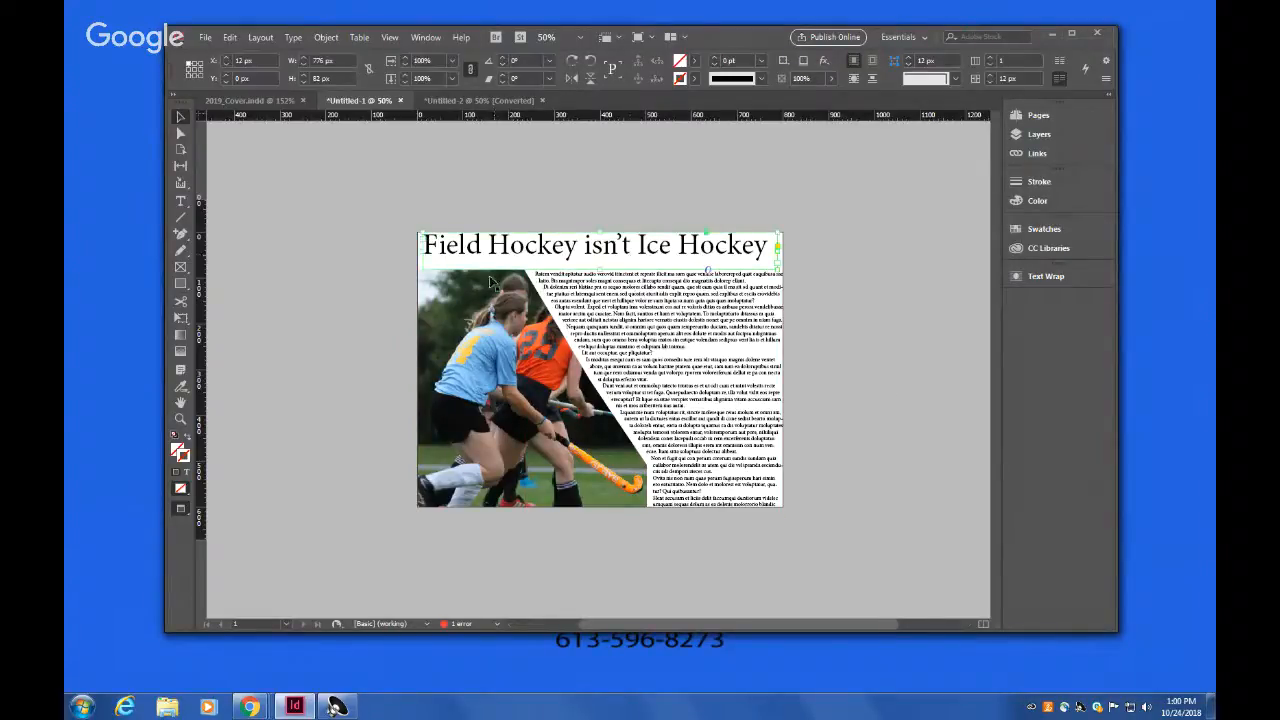
{"action": "left_click_drag", "start_coordinate": [419, 268], "coordinate": [630, 360]}
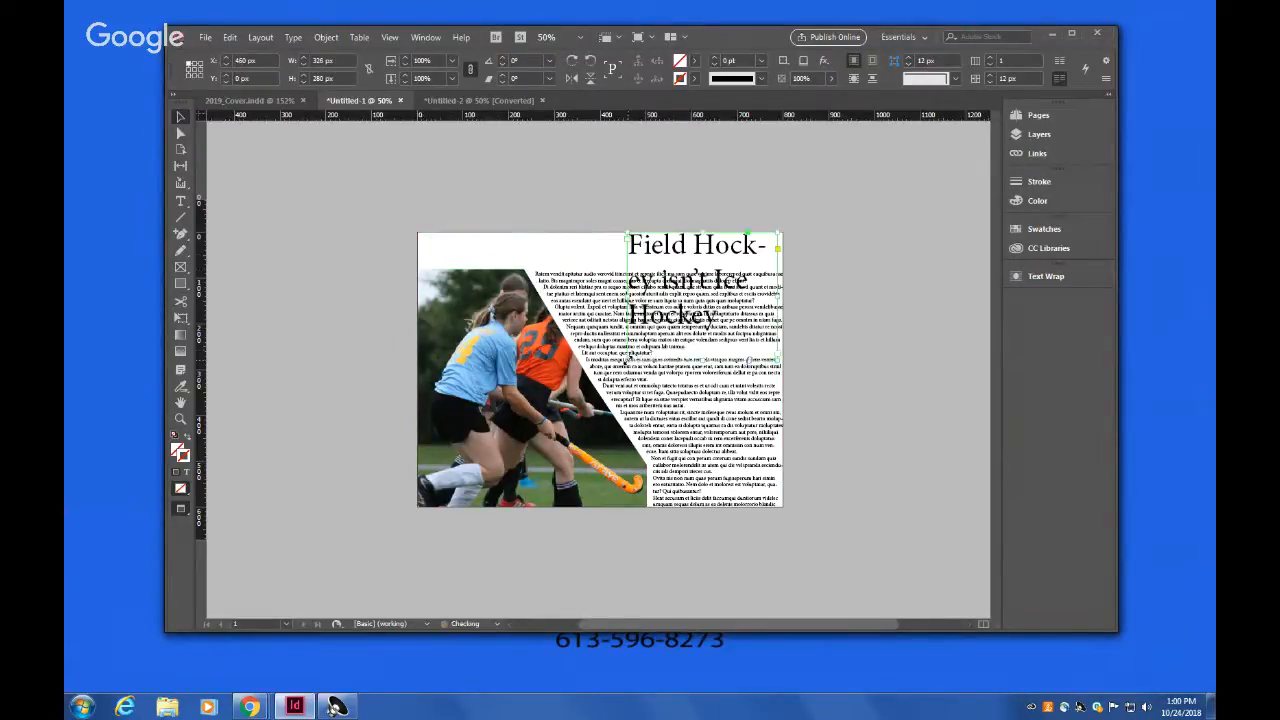
{"action": "left_click_drag", "start_coordinate": [708, 272], "coordinate": [714, 308]}
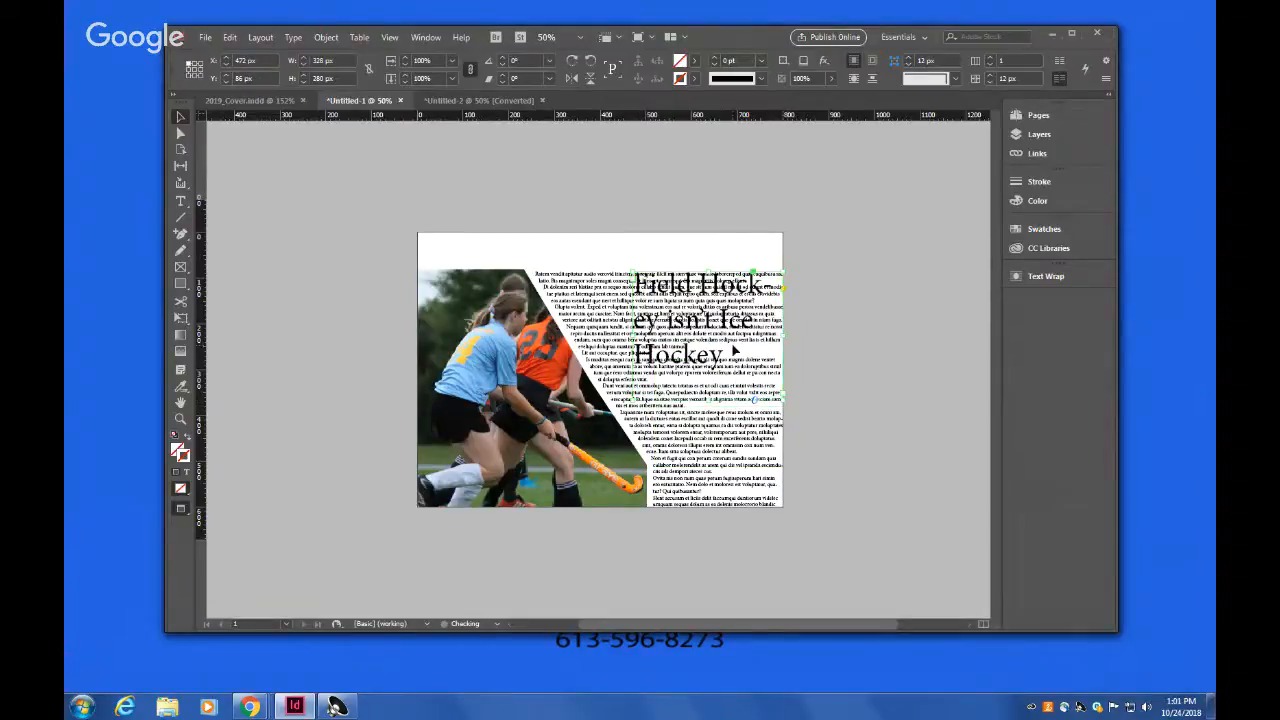
Step: Wrap the body text around the headline frame's bounding box and resize the frame to about 384 × 222 px
{"action": "left_click", "coordinate": [1049, 280]}
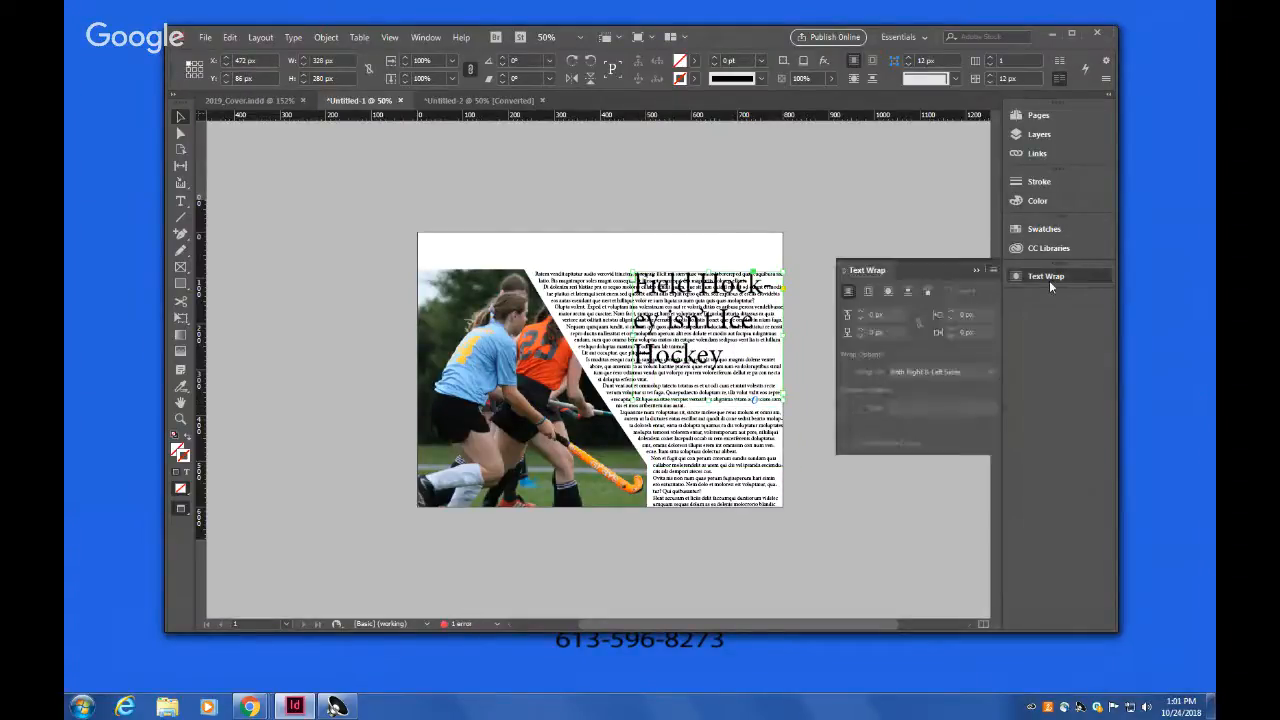
{"action": "left_click", "coordinate": [867, 292]}
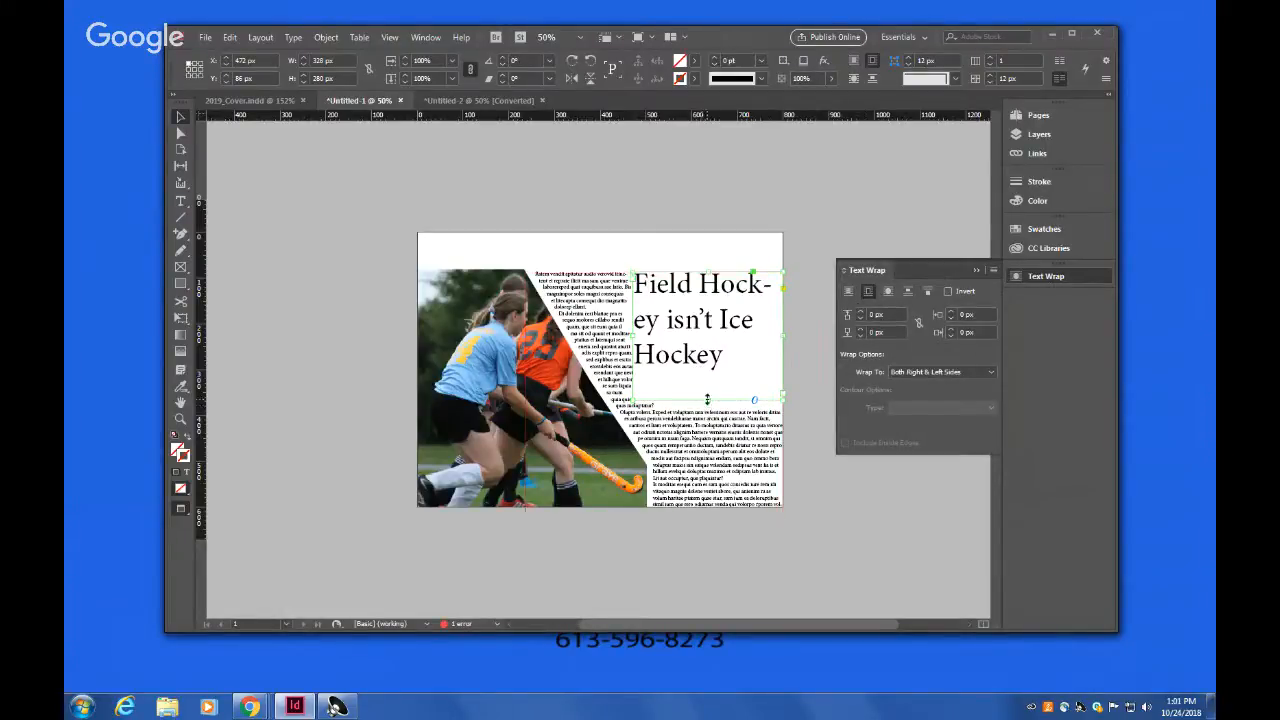
{"action": "left_click_drag", "start_coordinate": [708, 400], "coordinate": [709, 371]}
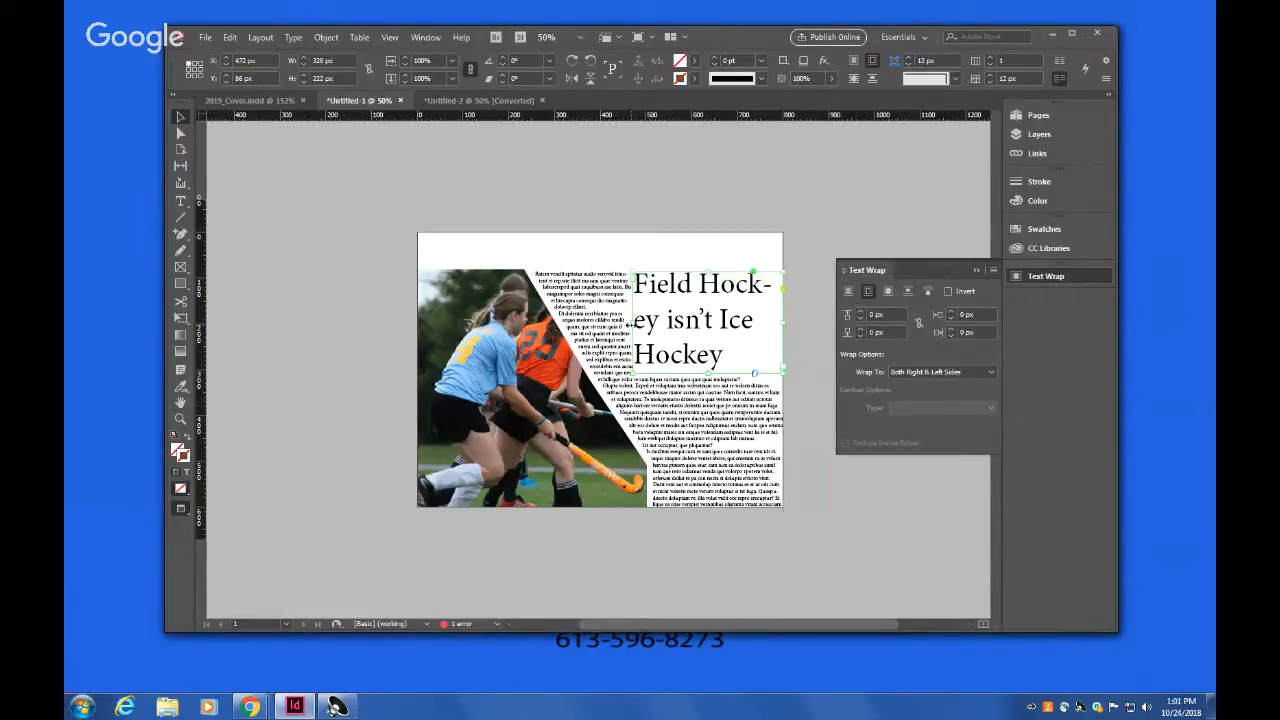
{"action": "left_click_drag", "start_coordinate": [628, 325], "coordinate": [608, 326]}
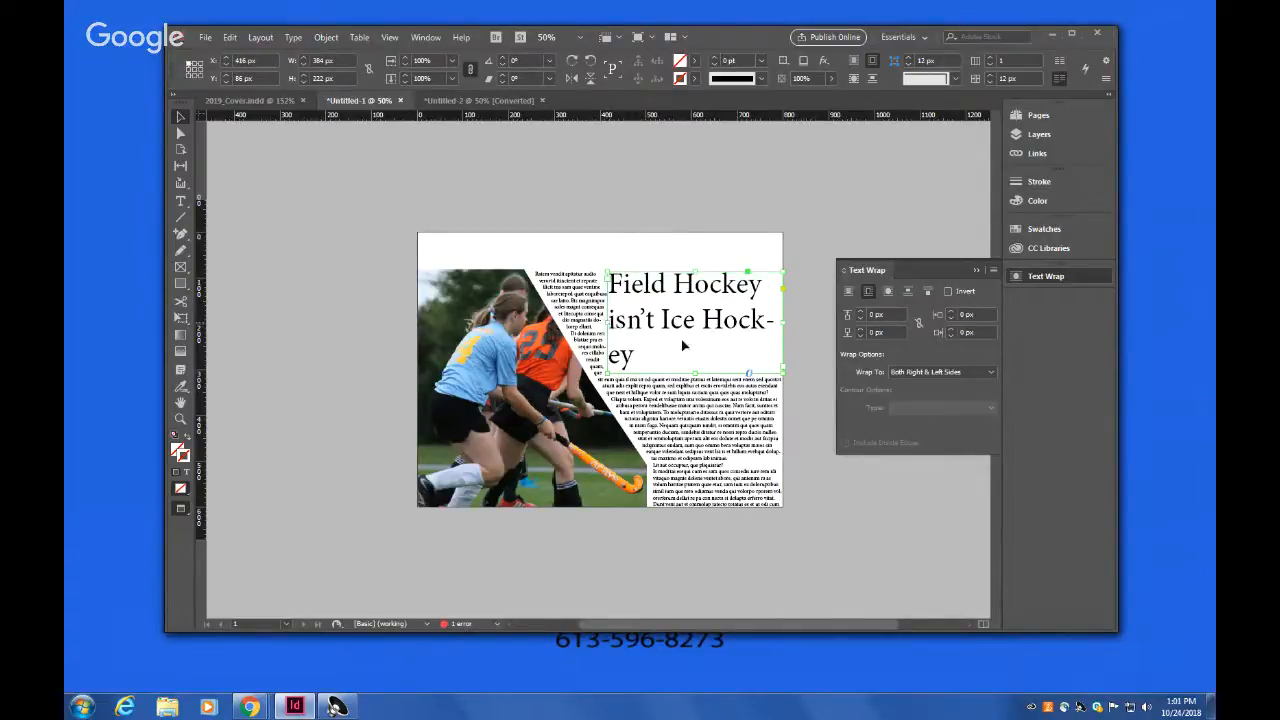
Step: Select the whole headline text, turn off its hyphenation, and align it right
{"action": "double_click", "coordinate": [637, 360]}
{"action": "left_click_drag", "start_coordinate": [637, 360], "coordinate": [591, 257]}
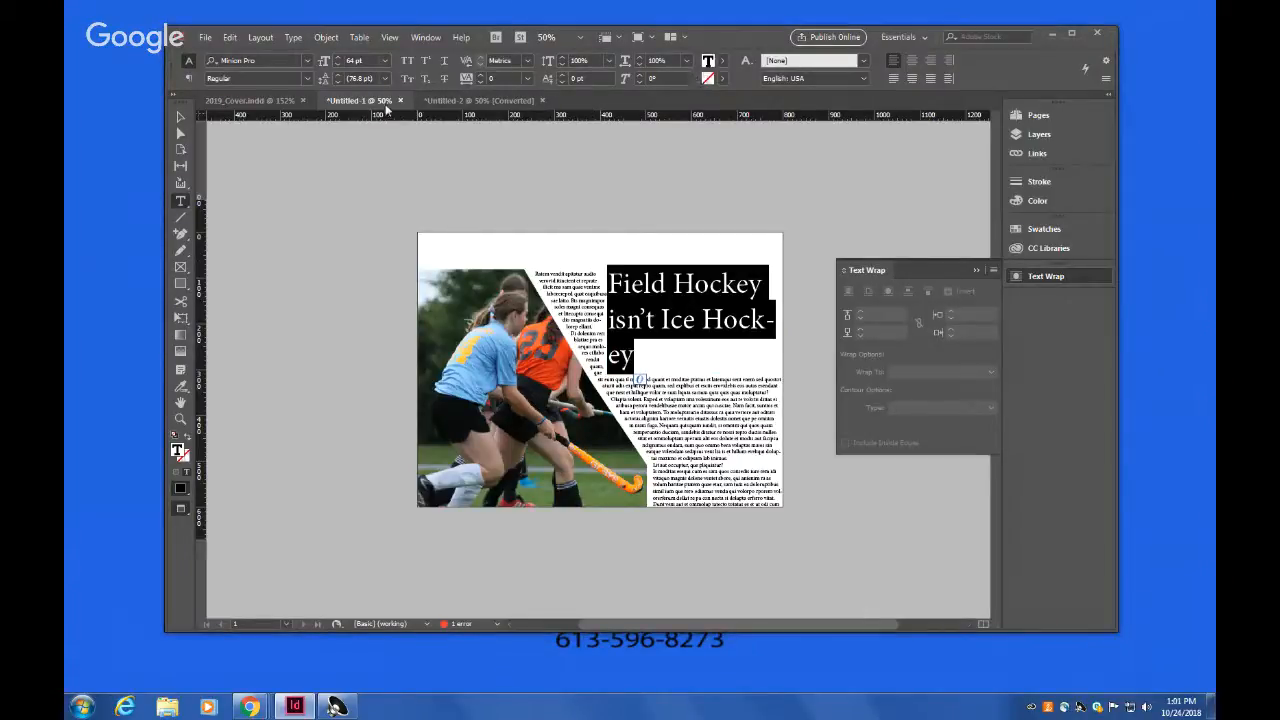
{"action": "left_click", "coordinate": [188, 78]}
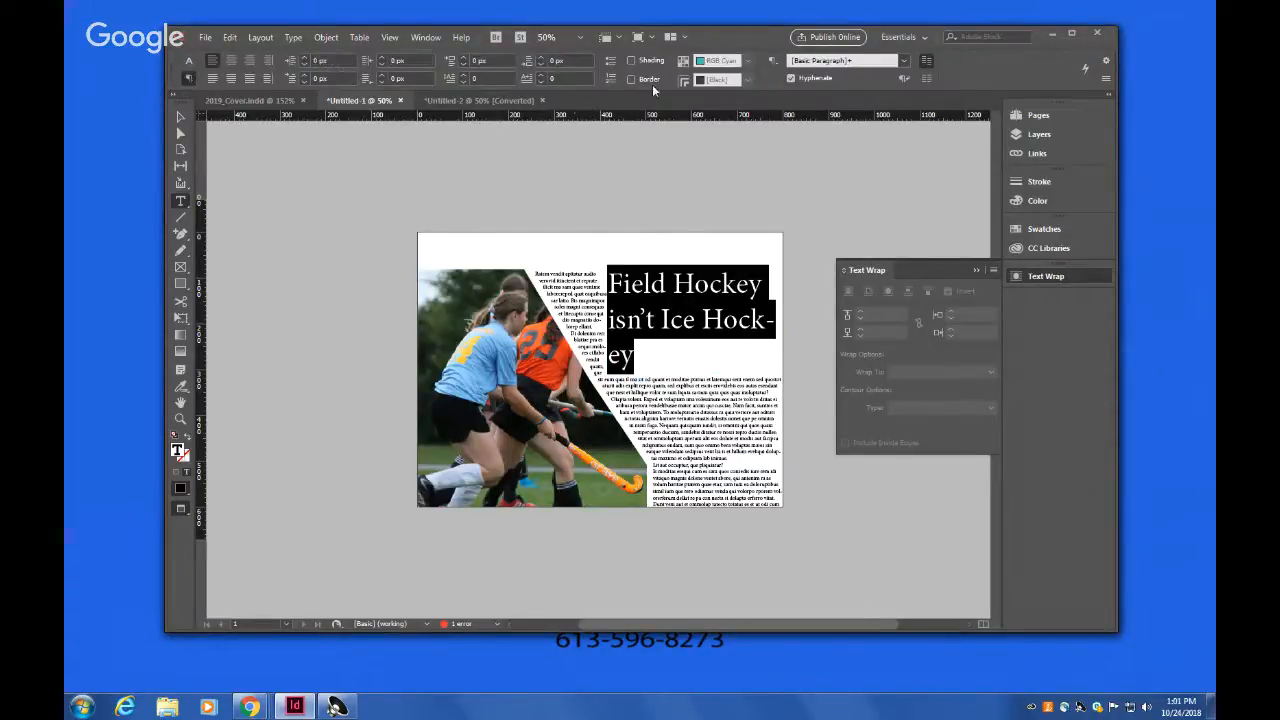
{"action": "left_click", "coordinate": [790, 78]}
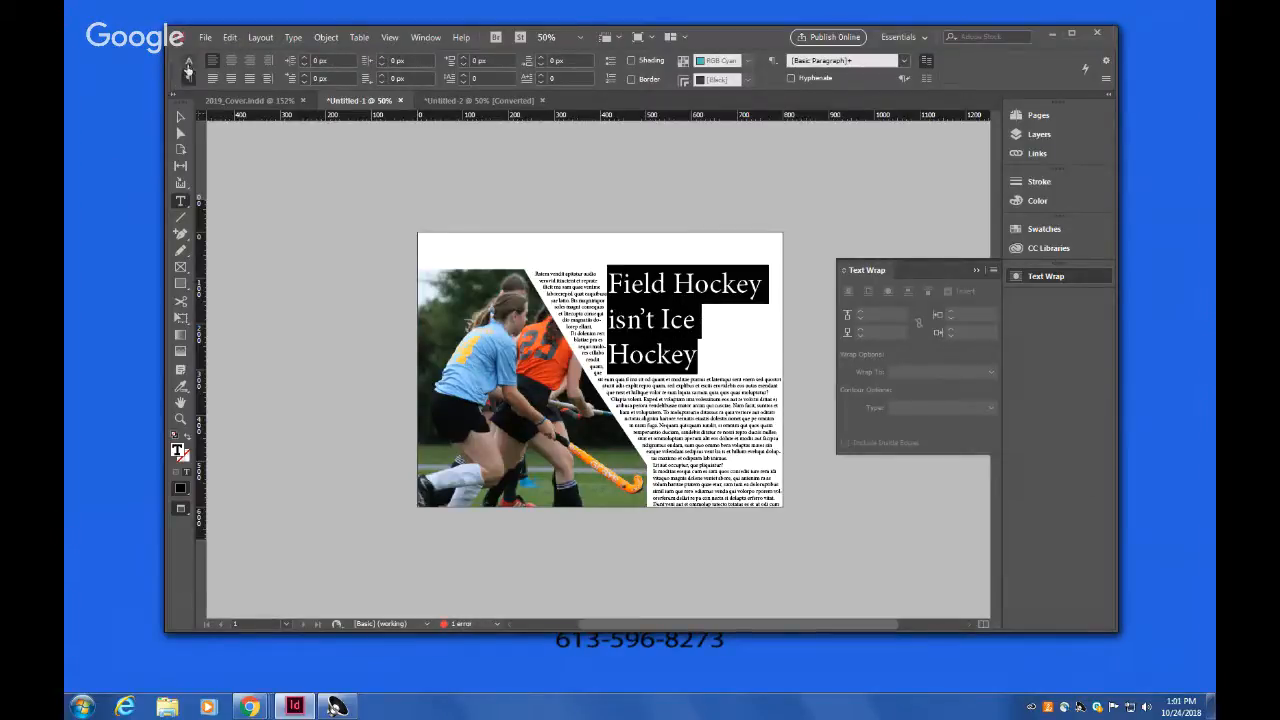
{"action": "left_click", "coordinate": [250, 63]}
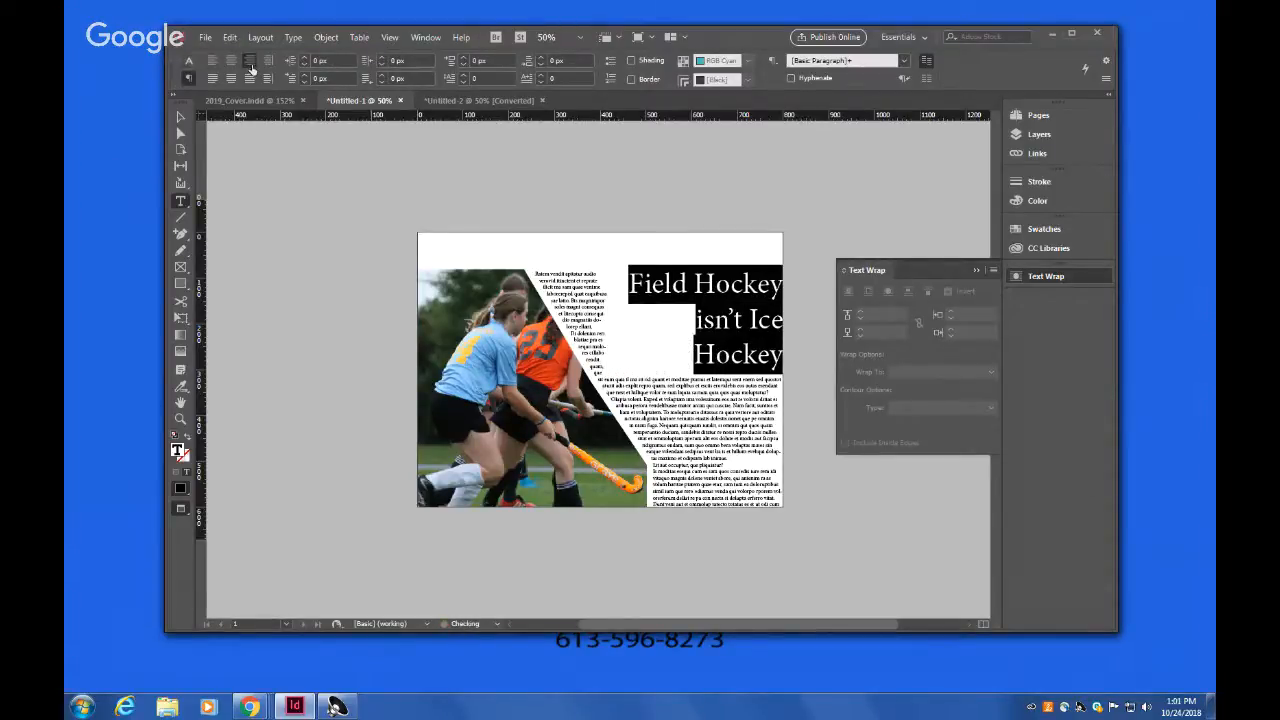
Step: Resize the headline frame into a narrower, taller box of about 242 × 311 px beside the page's right edge
{"action": "left_click", "coordinate": [180, 117]}
{"action": "left_click_drag", "start_coordinate": [782, 330], "coordinate": [760, 323]}
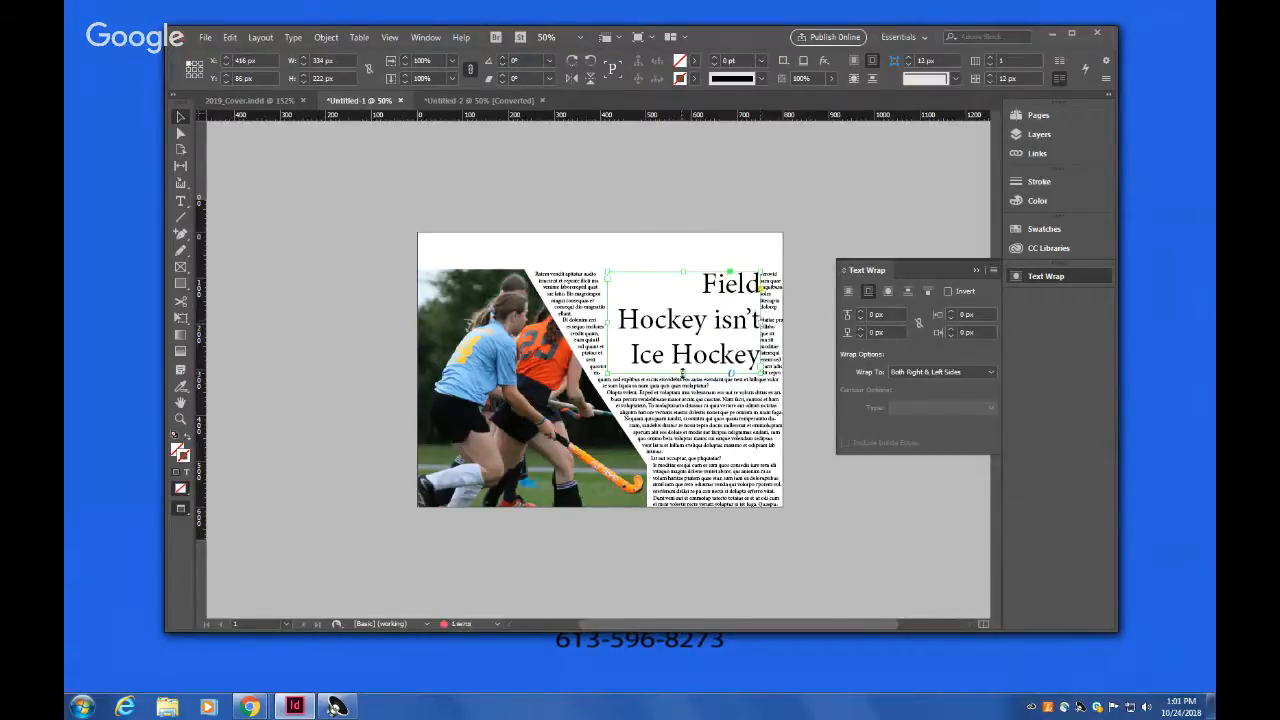
{"action": "left_click_drag", "start_coordinate": [684, 375], "coordinate": [687, 428]}
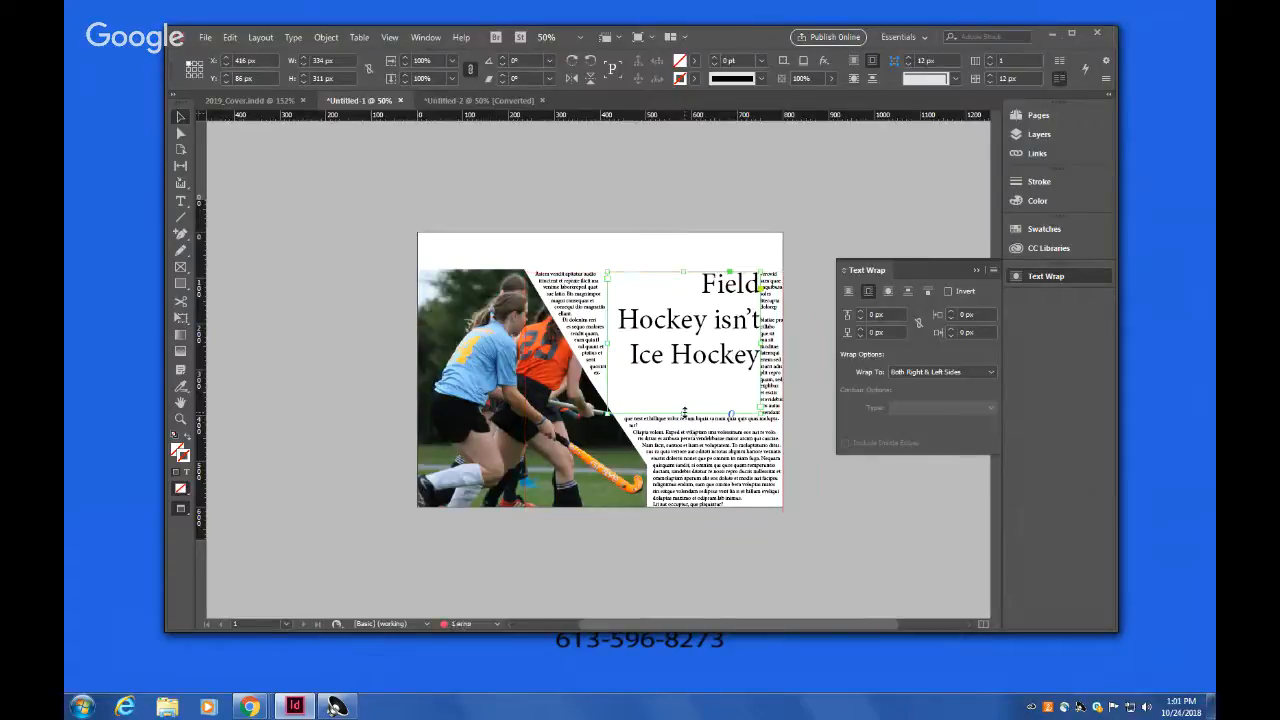
{"action": "left_click_drag", "start_coordinate": [607, 344], "coordinate": [664, 350]}
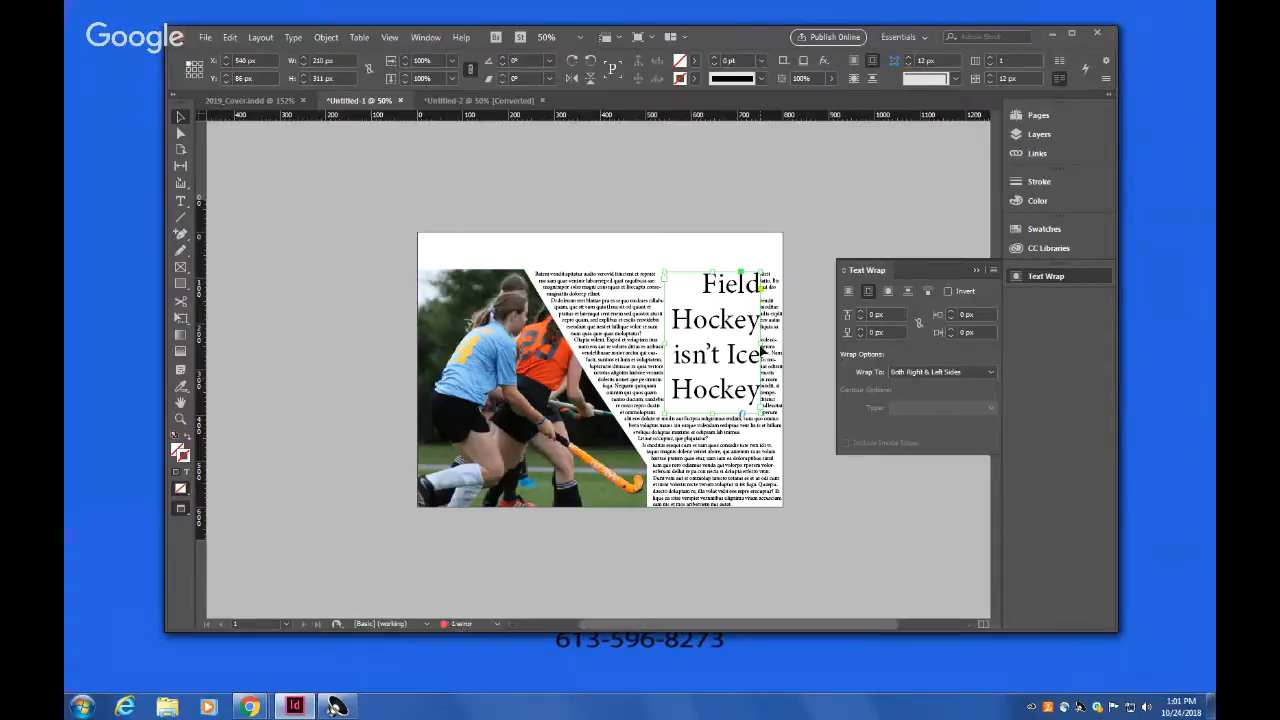
{"action": "left_click_drag", "start_coordinate": [762, 352], "coordinate": [777, 352]}
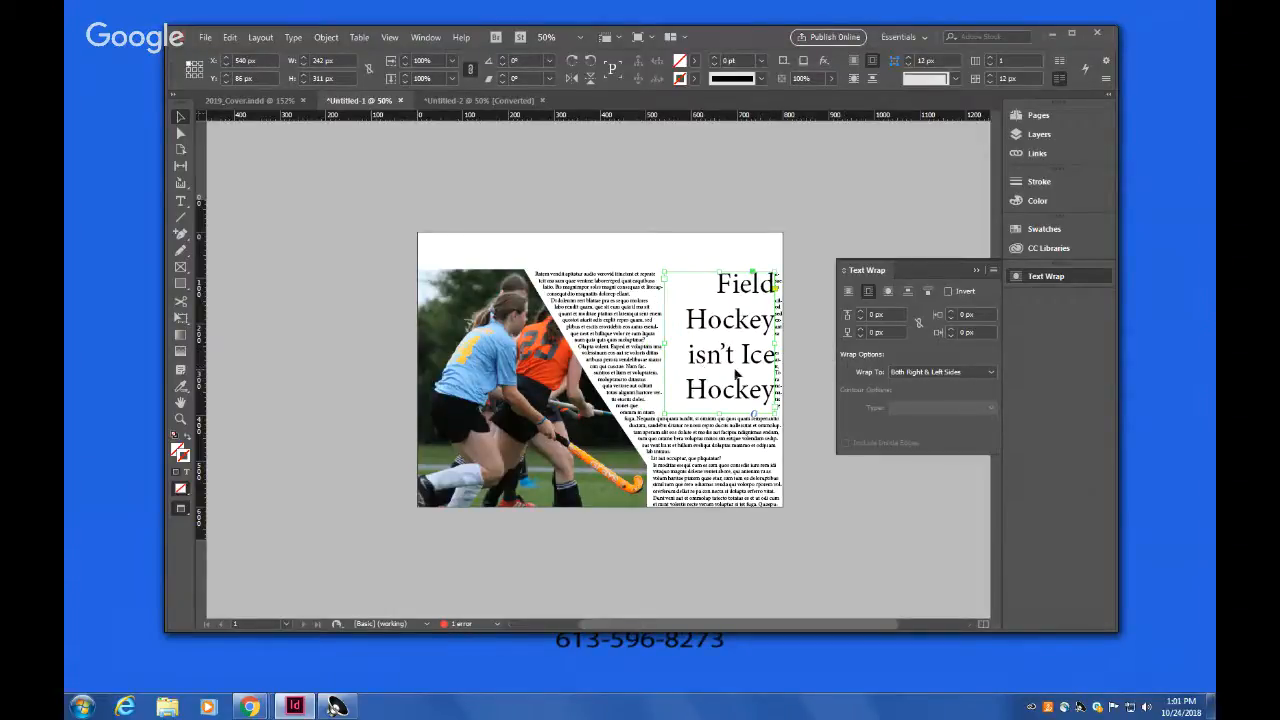
Step: Link the headline's text wrap offsets and set them to 13 px on all sides
{"action": "left_click", "coordinate": [919, 323]}
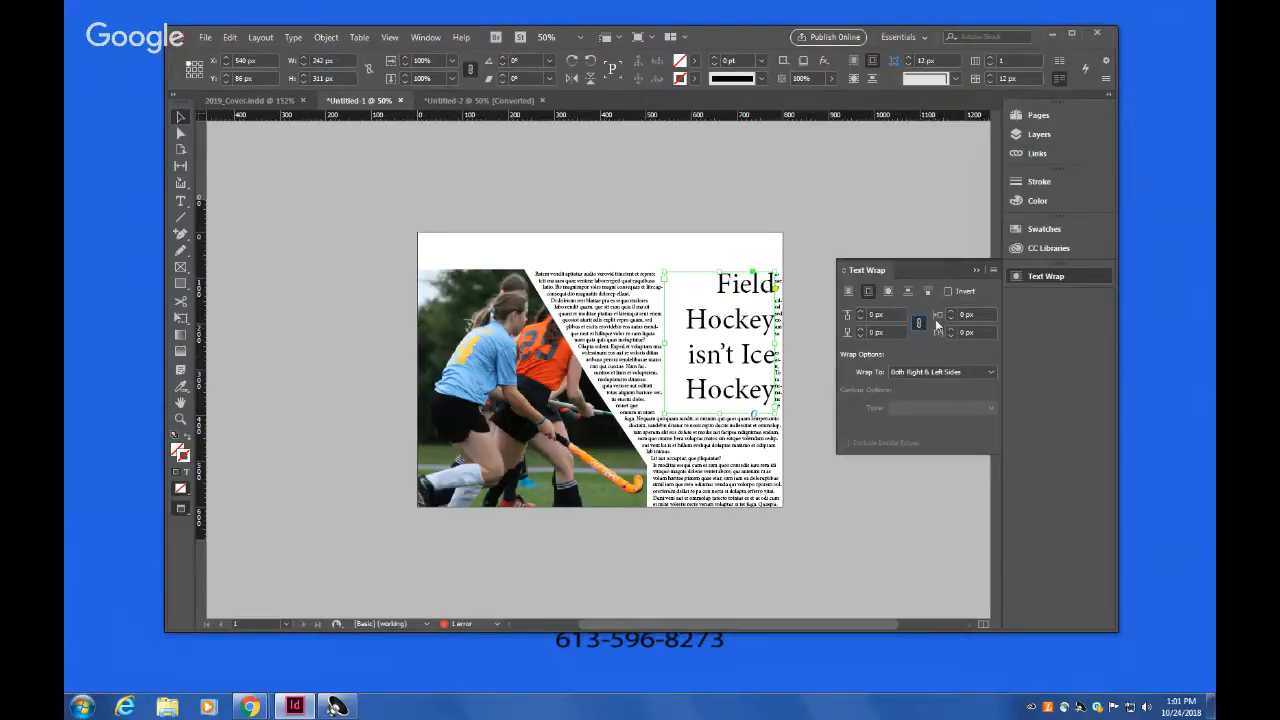
{"action": "left_click", "coordinate": [949, 331]}
{"action": "left_click", "coordinate": [949, 331]}
{"action": "left_click", "coordinate": [949, 331]}
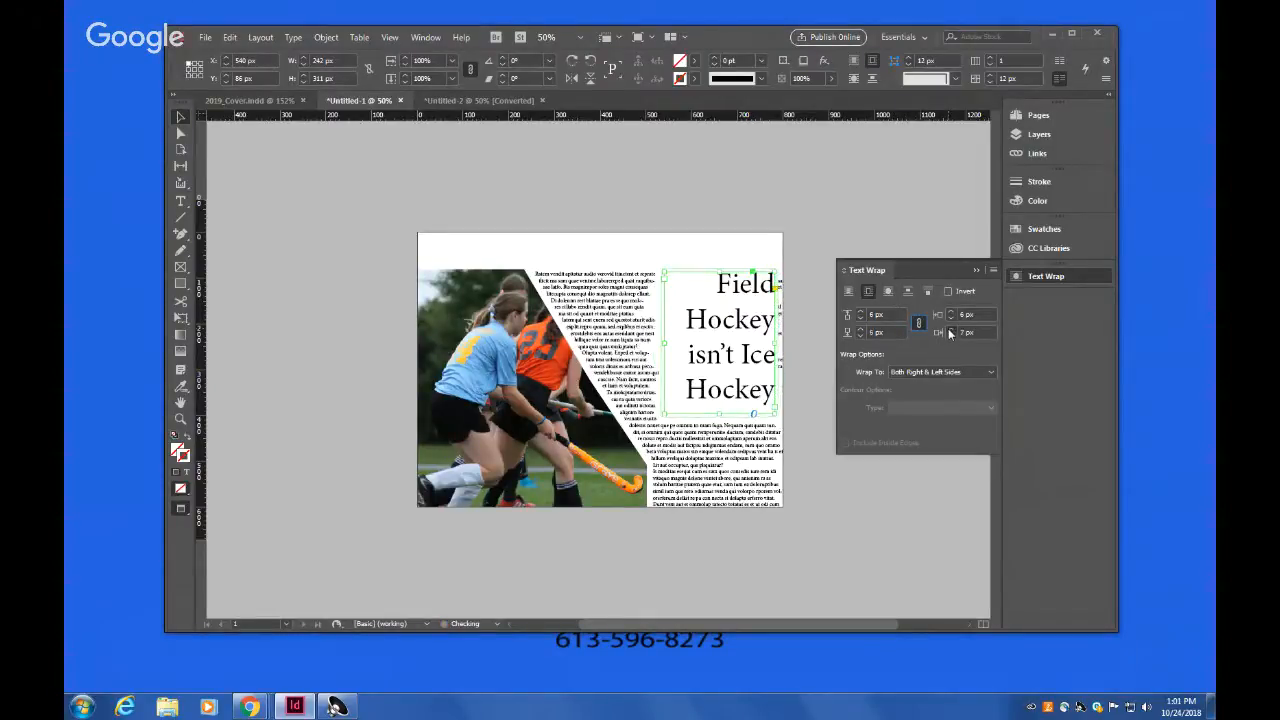
{"action": "left_click", "coordinate": [949, 331]}
{"action": "left_click", "coordinate": [810, 356]}
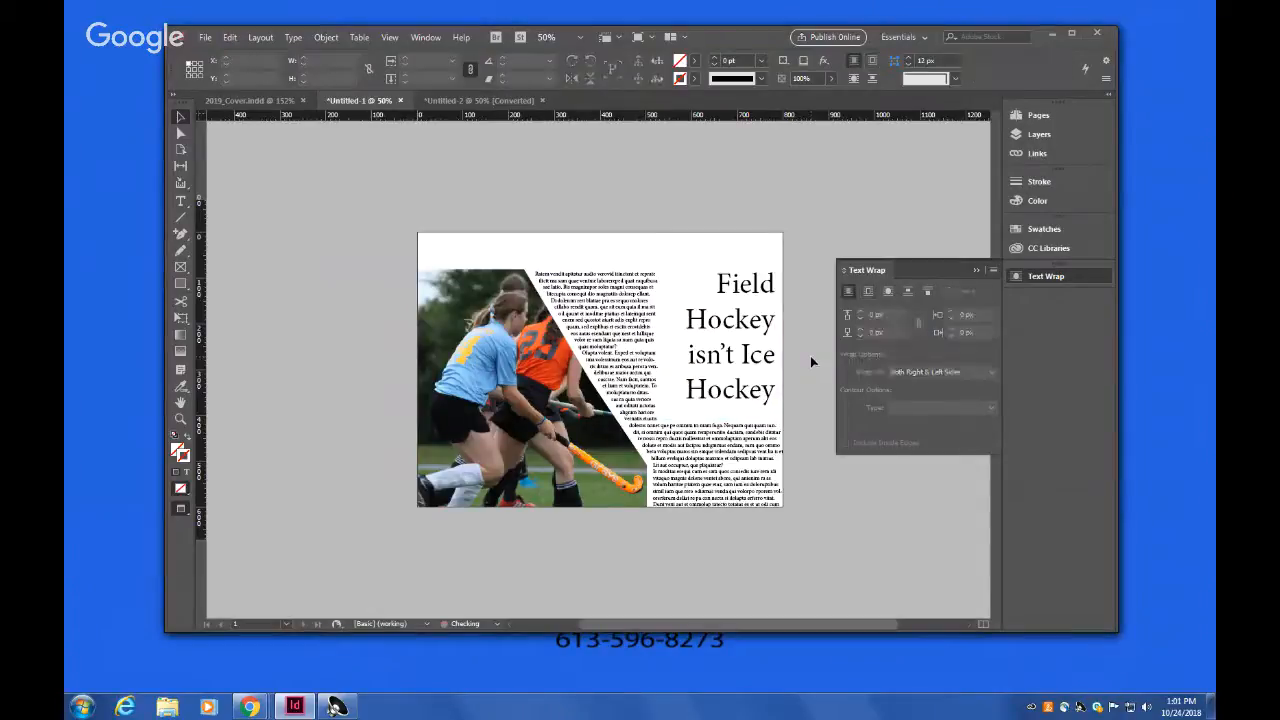
Step: Narrow the headline frame slightly from its left side so the body text runs closer to the headline, and deselect it
{"action": "left_click", "coordinate": [768, 364]}
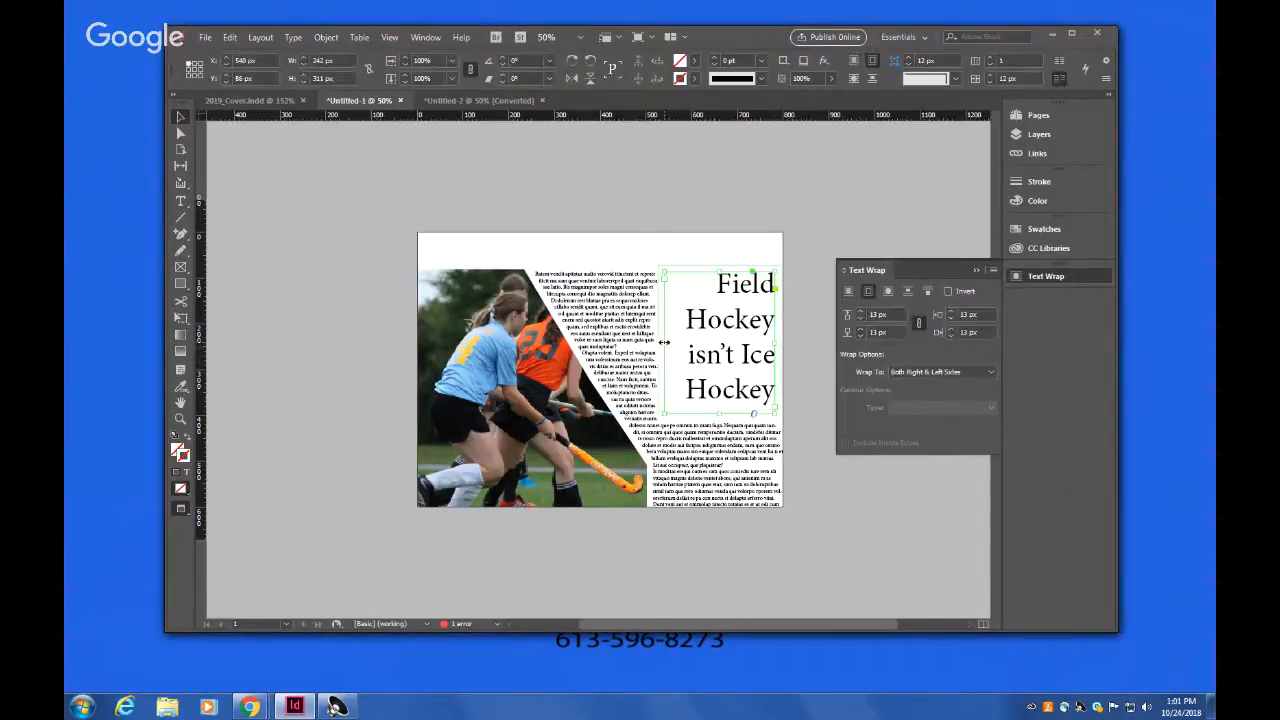
{"action": "left_click_drag", "start_coordinate": [663, 342], "coordinate": [676, 342]}
{"action": "left_click", "coordinate": [802, 347]}
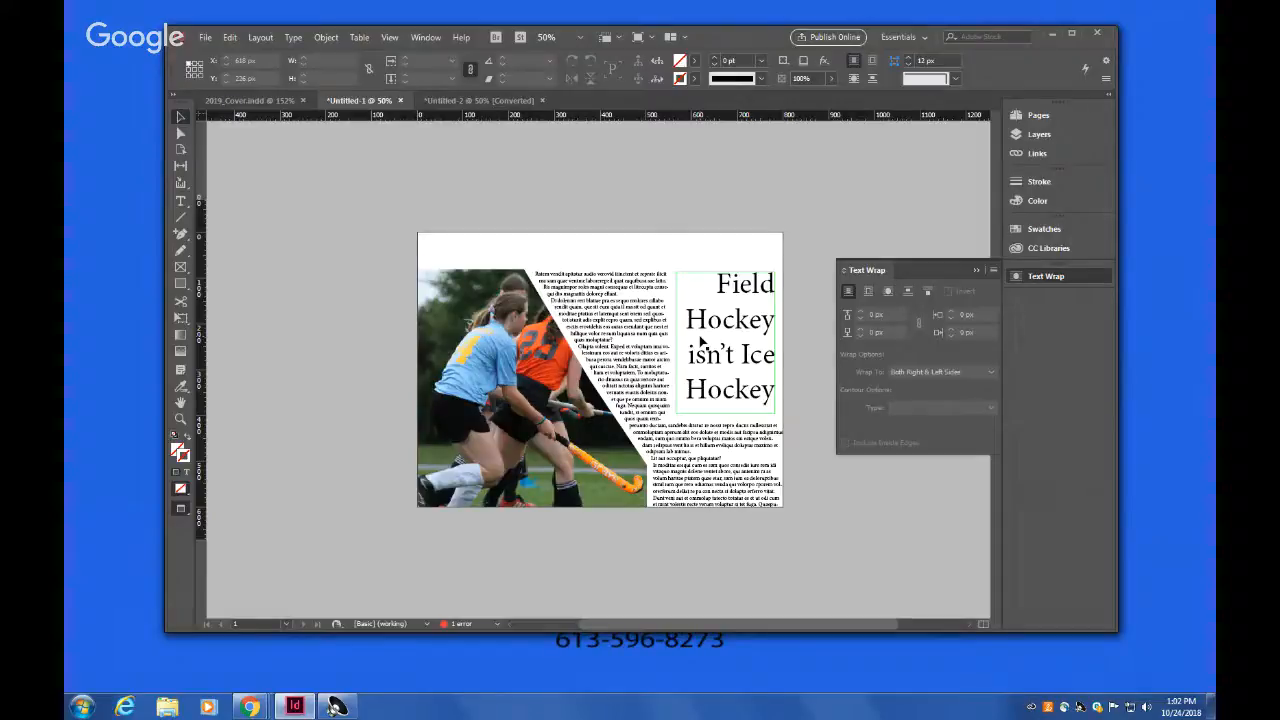
{"action": "left_click", "coordinate": [588, 242]}
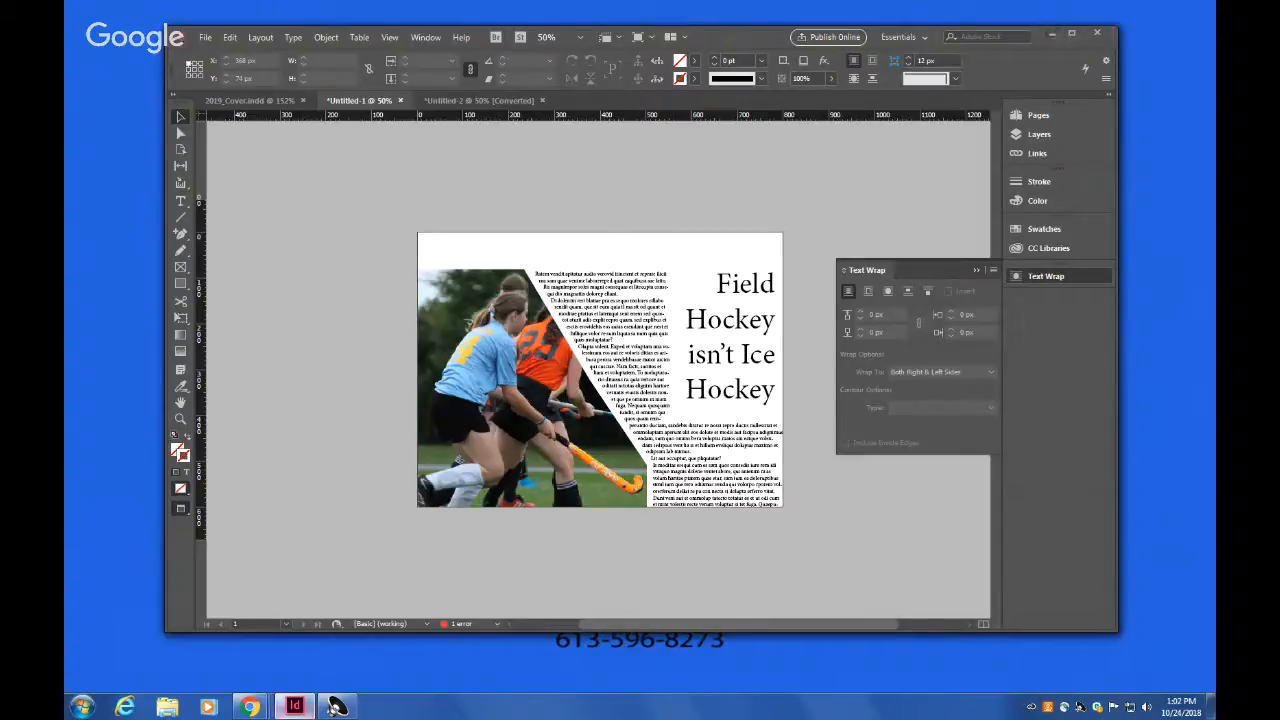
{"action": "mouse_move", "coordinate": [252, 706]}
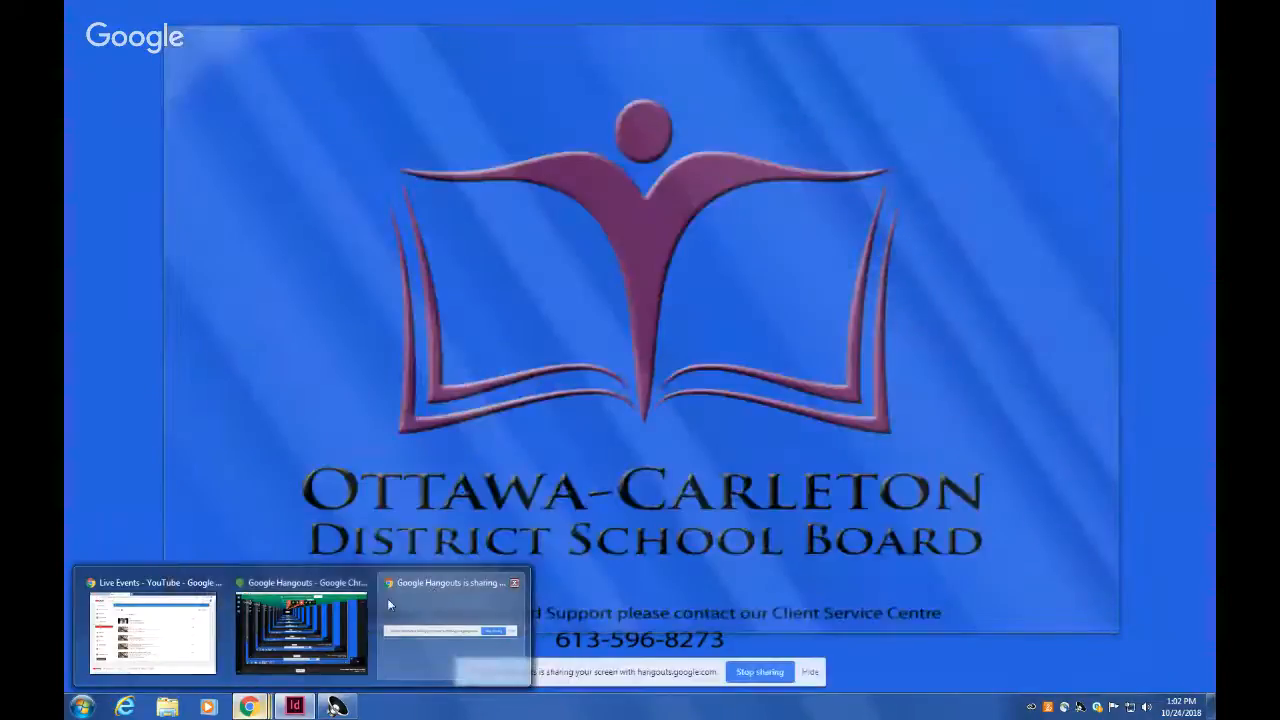
{"action": "left_click", "coordinate": [360, 610]}
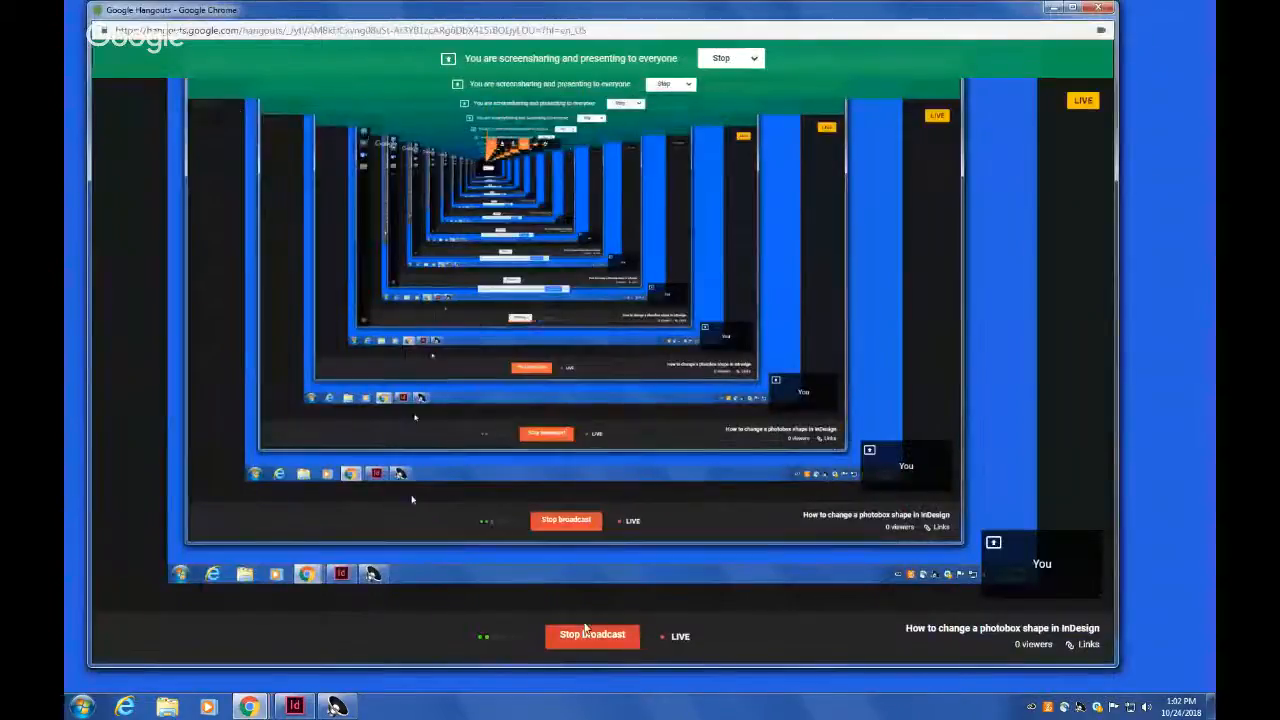